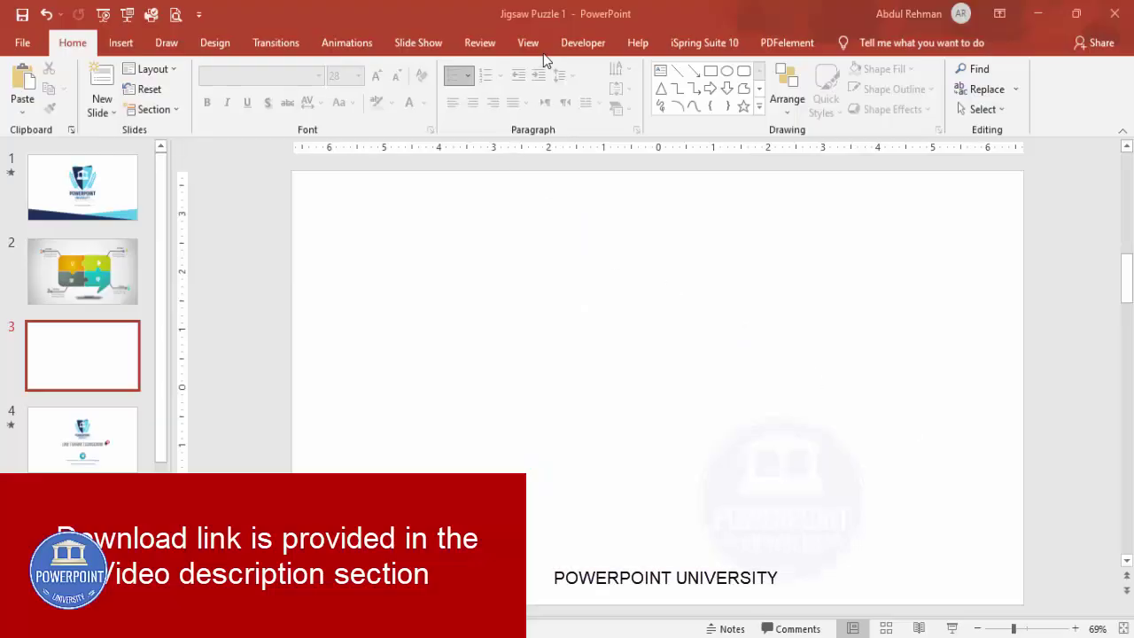
Turn on the centre guides and draw a large rounded rectangle on slide 3
{"action": "left_click", "coordinate": [529, 42]}
{"action": "left_click", "coordinate": [368, 108]}
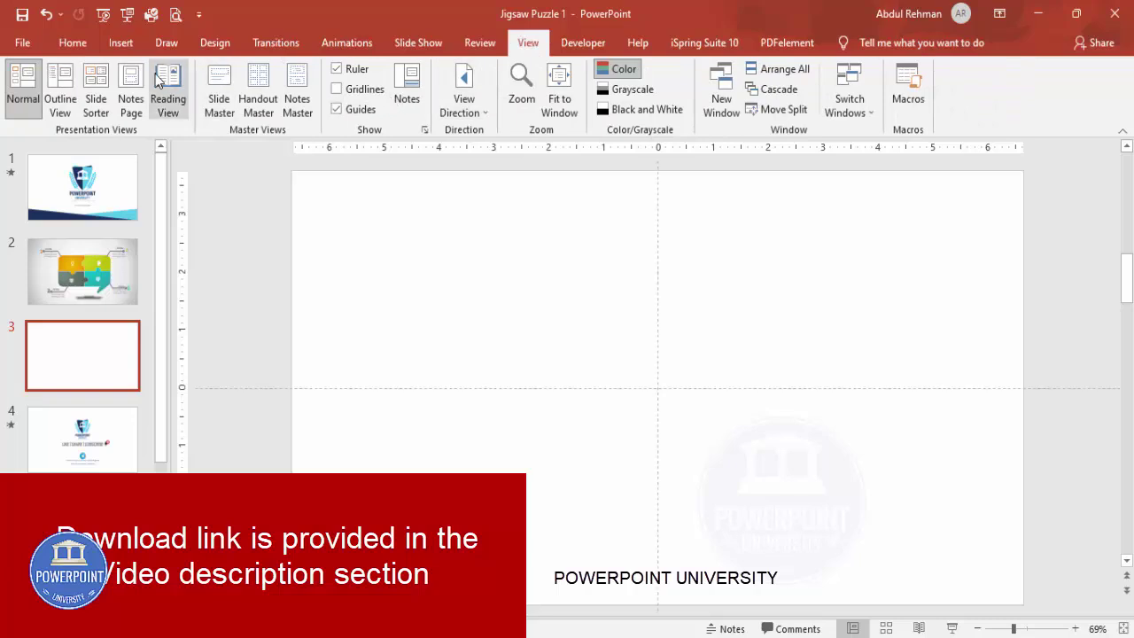
{"action": "left_click", "coordinate": [121, 42]}
{"action": "left_click", "coordinate": [266, 116]}
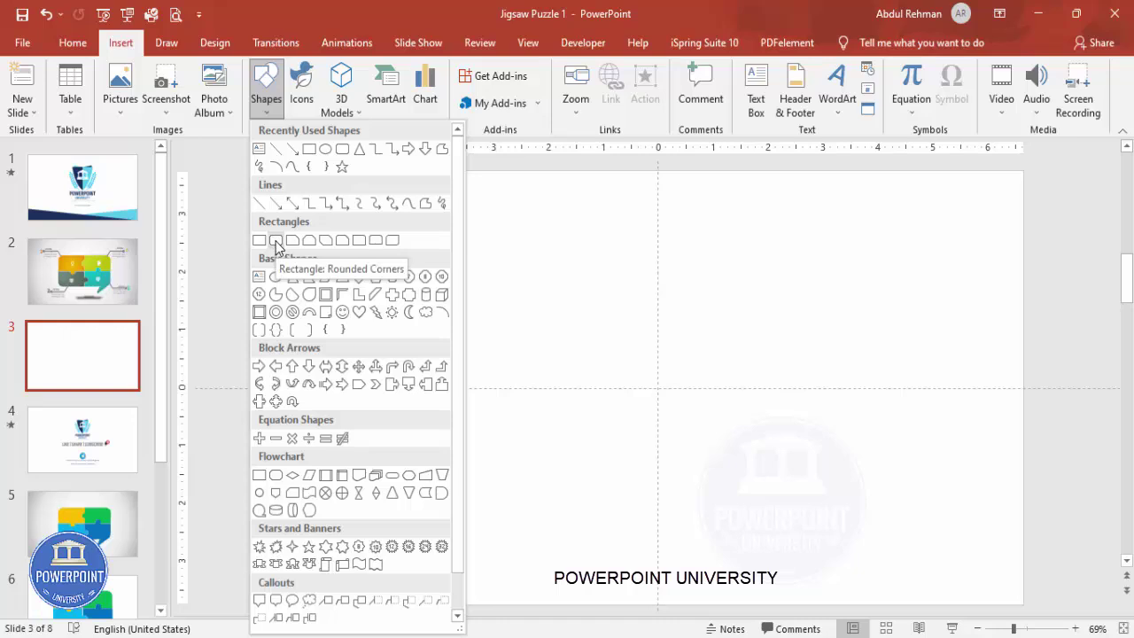
{"action": "left_click", "coordinate": [275, 241]}
{"action": "left_click_drag", "start_coordinate": [469, 278], "coordinate": [869, 502]}
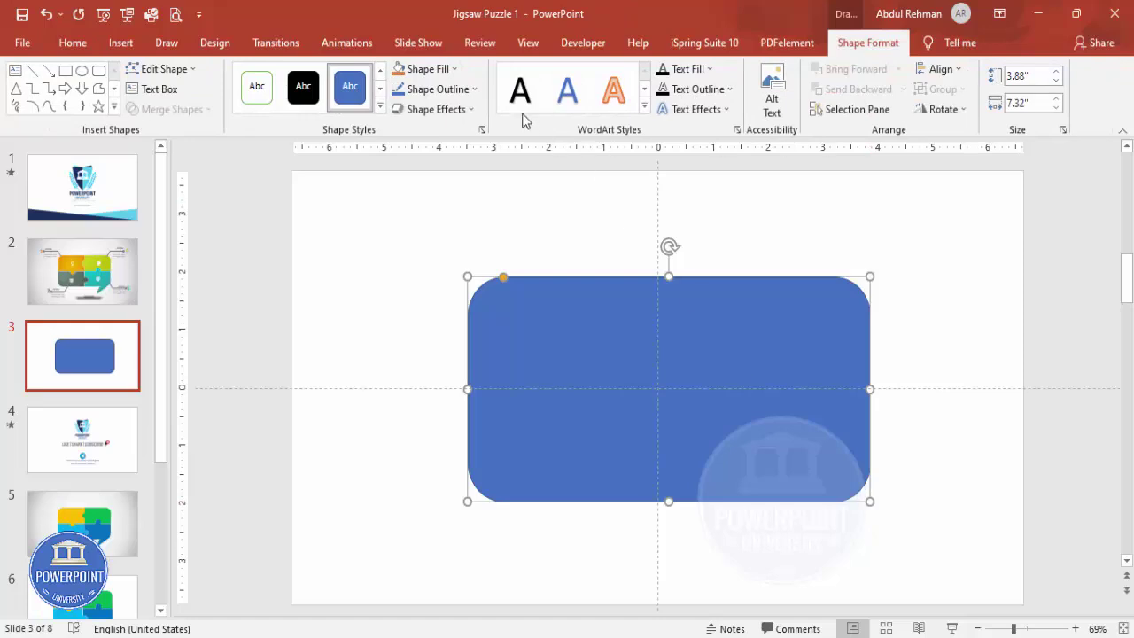
Remove the rectangle's outline and make its corners slightly less rounded
{"action": "left_click", "coordinate": [435, 88]}
{"action": "left_click", "coordinate": [441, 277]}
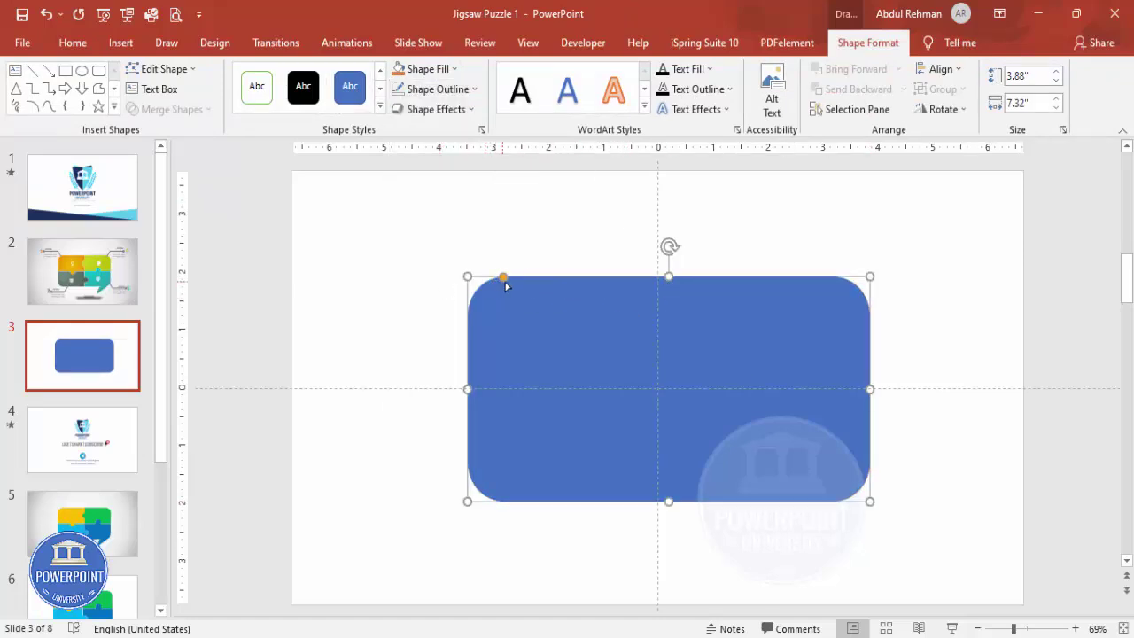
{"action": "left_click_drag", "start_coordinate": [503, 280], "coordinate": [498, 282]}
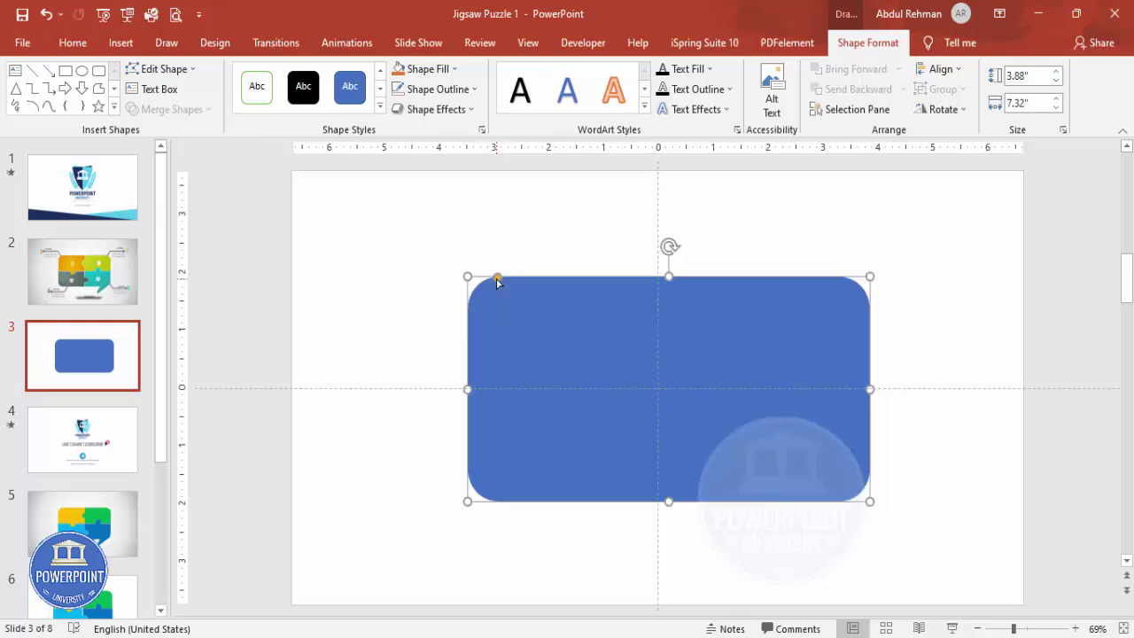
Centre the 7.32" by 3.88" blue rounded rectangle horizontally and vertically on the slide
{"action": "left_click", "coordinate": [942, 69]}
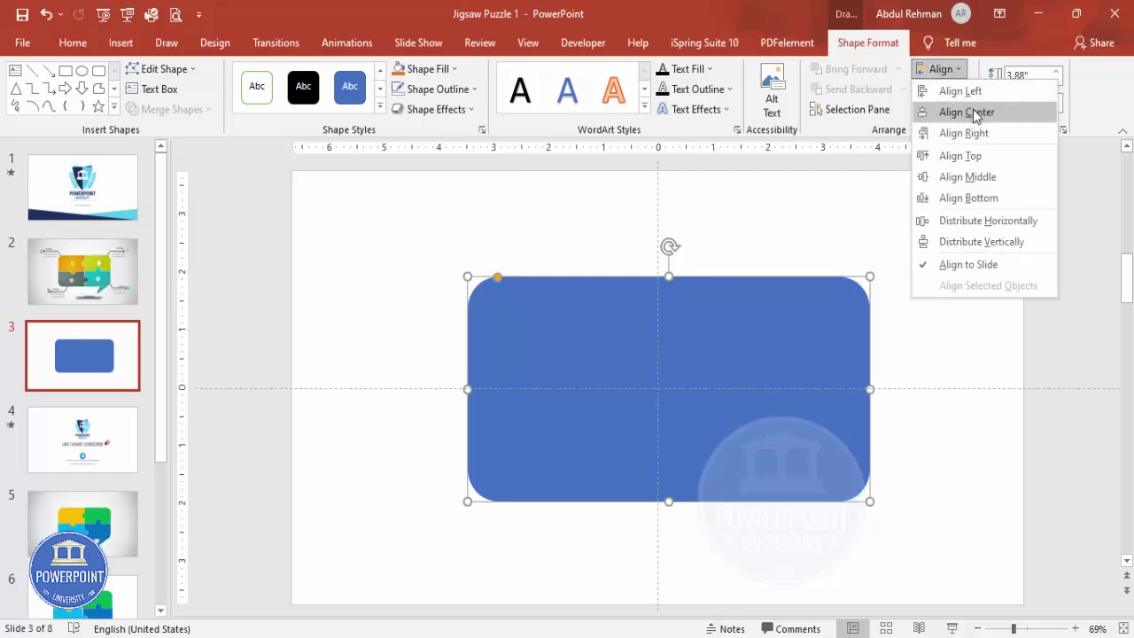
{"action": "left_click", "coordinate": [968, 112]}
{"action": "left_click", "coordinate": [953, 75]}
{"action": "left_click", "coordinate": [980, 175]}
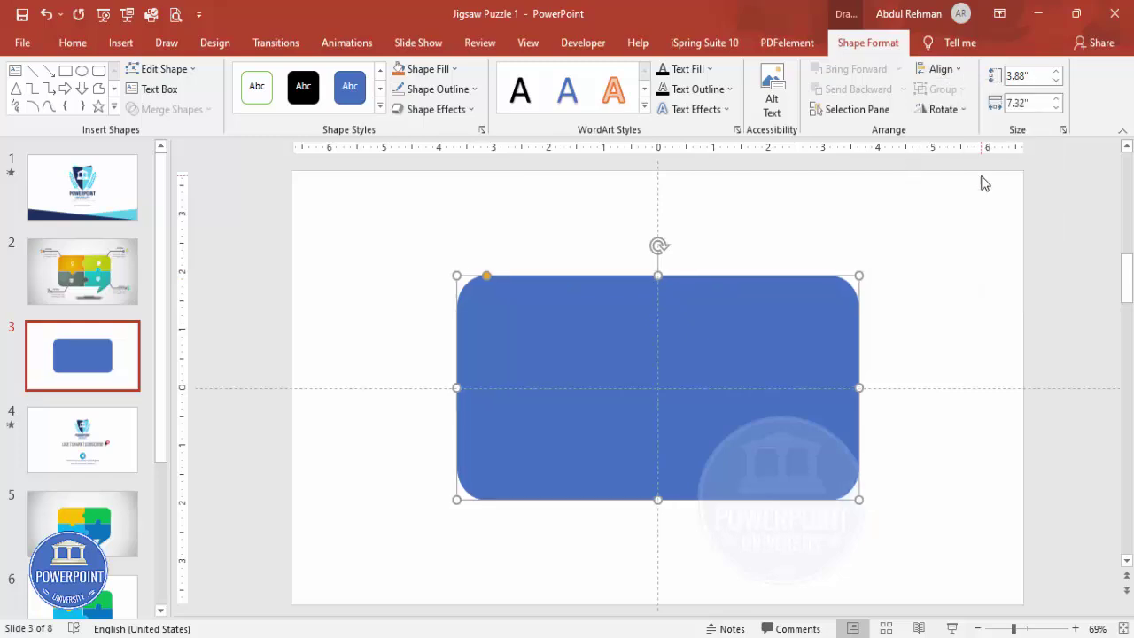
{"action": "left_click", "coordinate": [913, 268]}
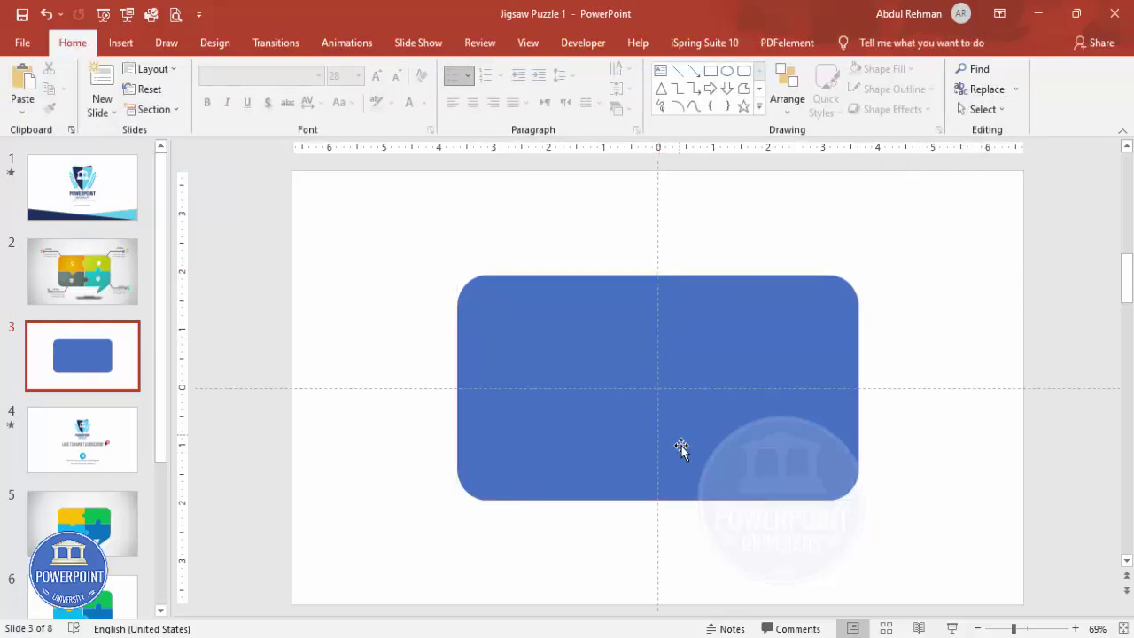
Draw a thin vertical orange bar without an outline down the slide centre
{"action": "left_click", "coordinate": [125, 45]}
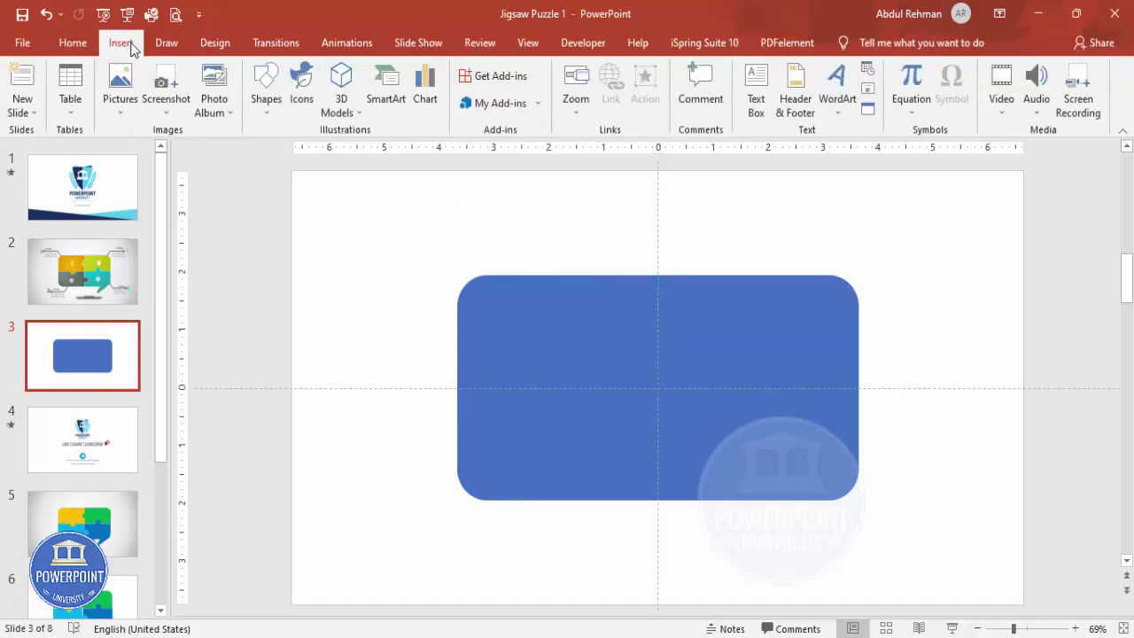
{"action": "left_click", "coordinate": [264, 93]}
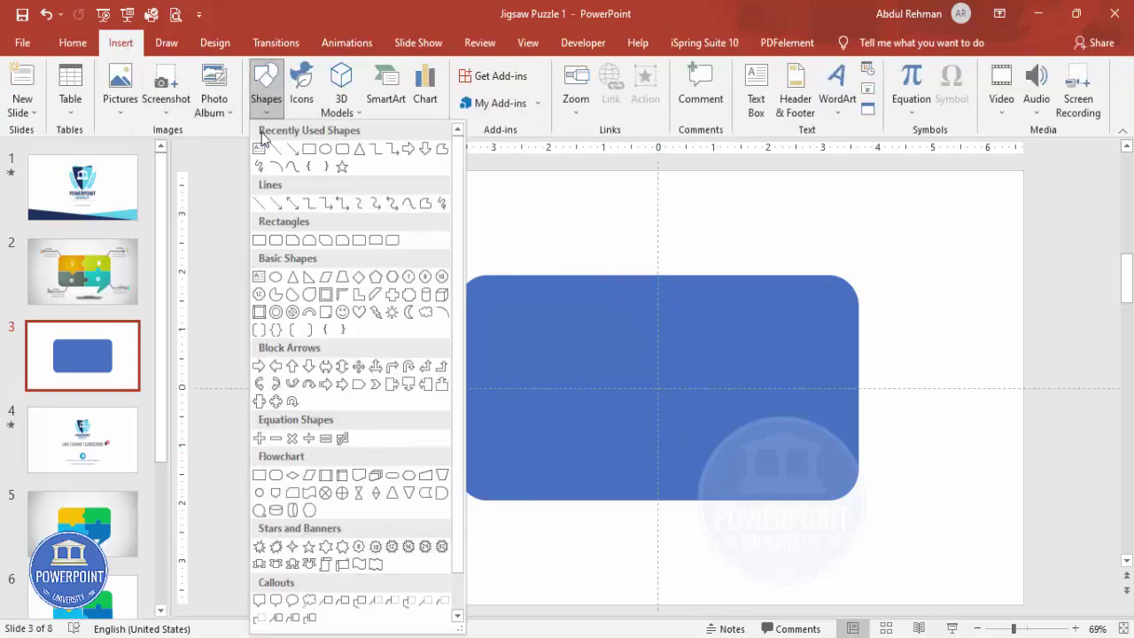
{"action": "left_click", "coordinate": [259, 240]}
{"action": "left_click_drag", "start_coordinate": [657, 223], "coordinate": [662, 531]}
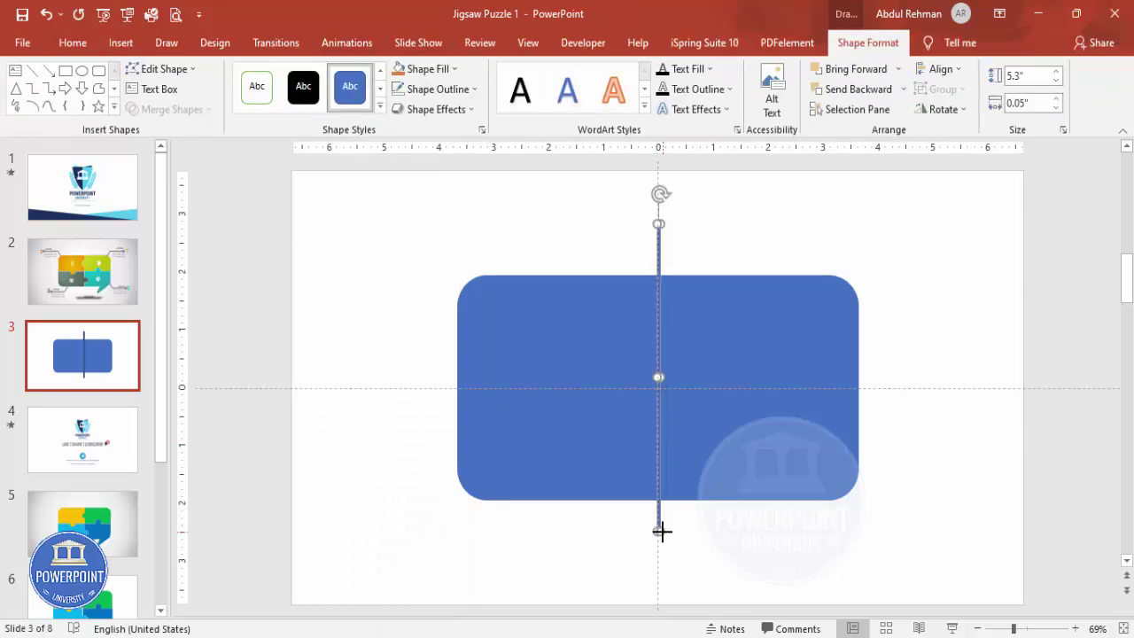
{"action": "left_click", "coordinate": [399, 69]}
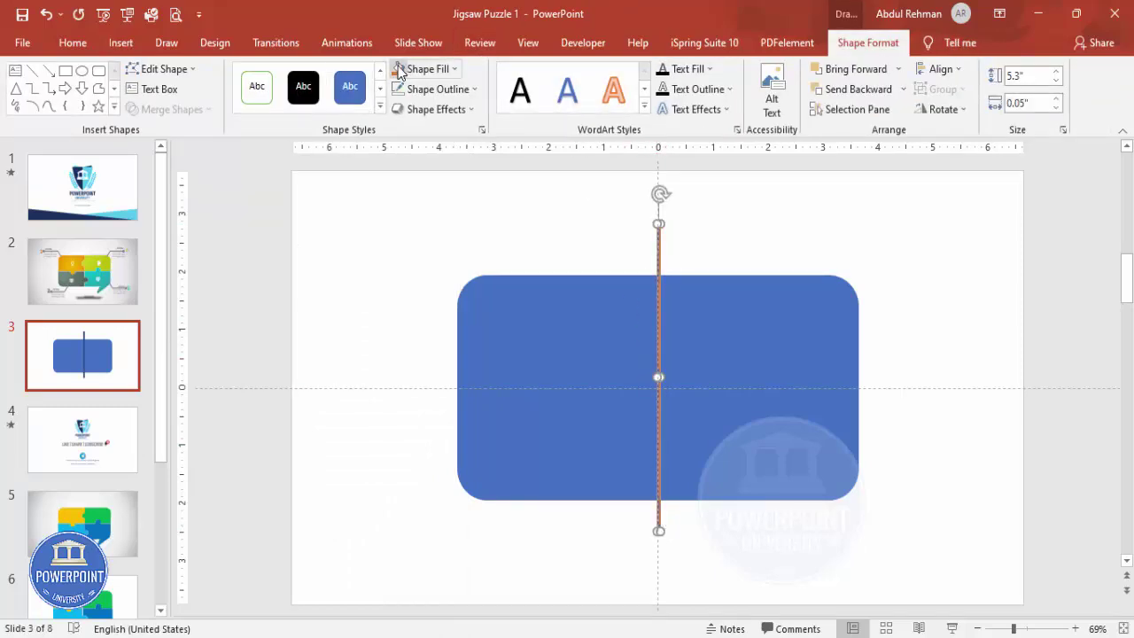
{"action": "left_click", "coordinate": [461, 89]}
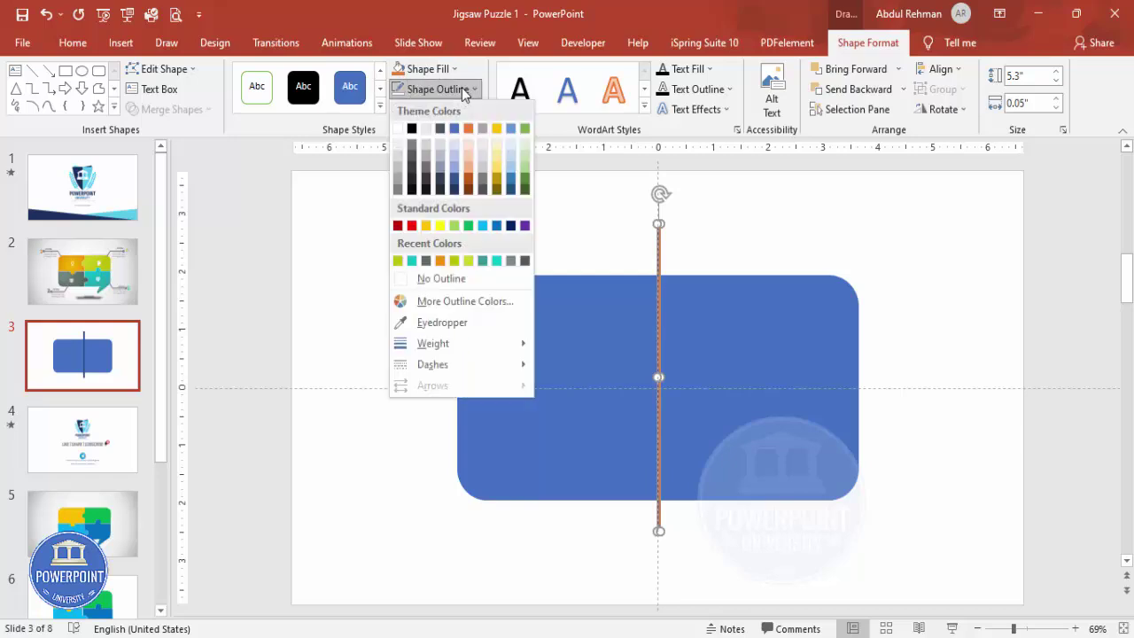
{"action": "left_click", "coordinate": [458, 280]}
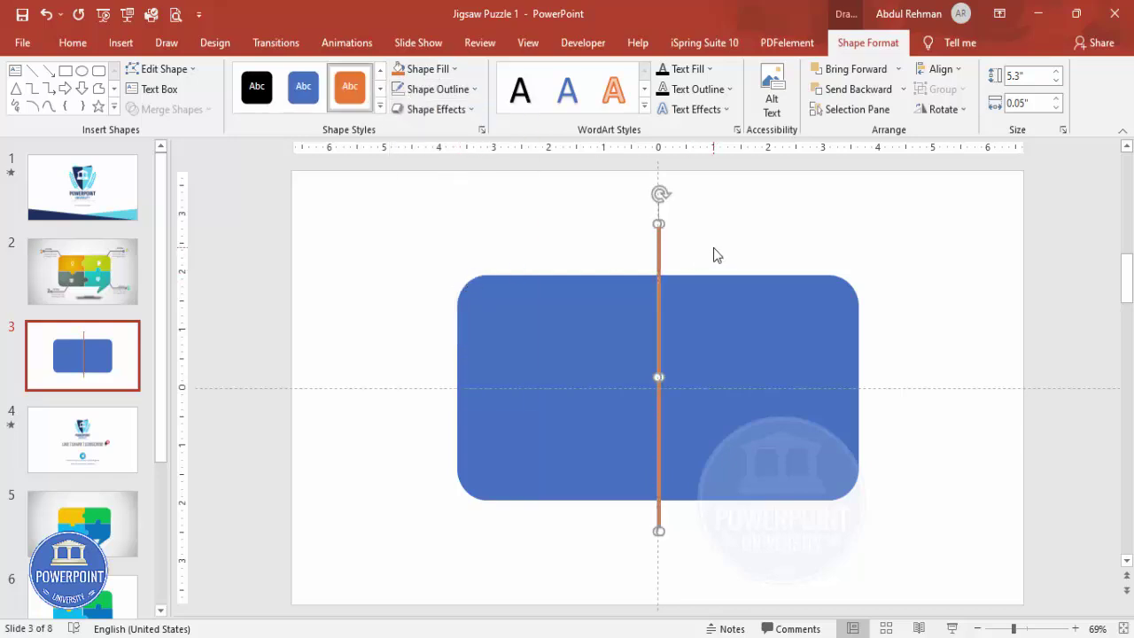
Duplicate the bar, rotate the copy 90° horizontal and lengthen it to 8.3"
{"action": "key", "text": "ctrl+d"}
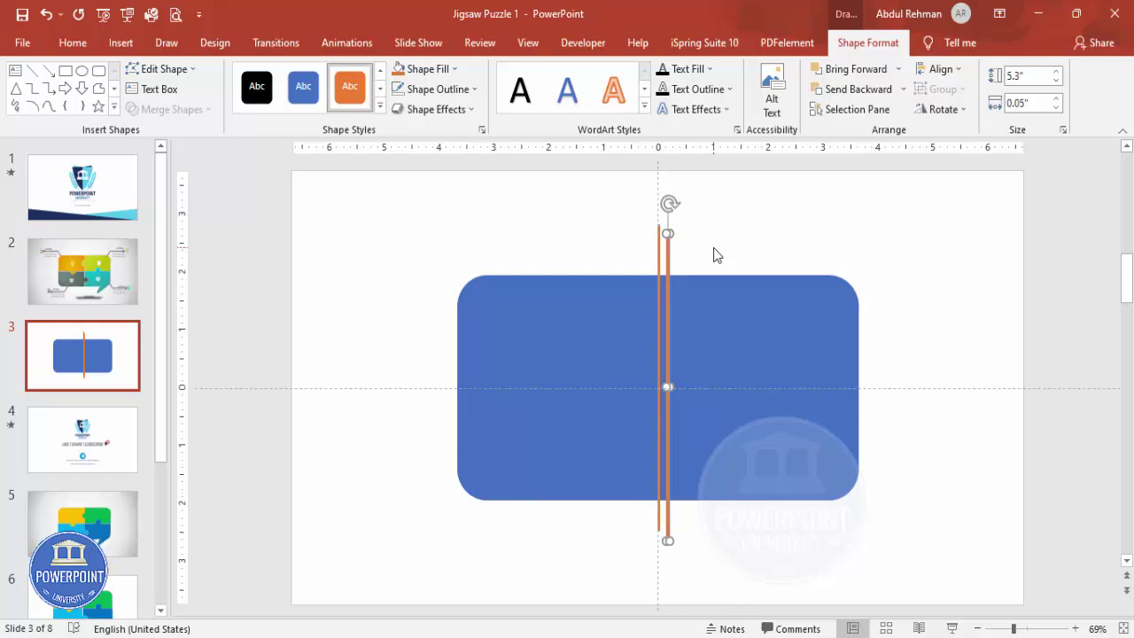
{"action": "left_click", "coordinate": [926, 111]}
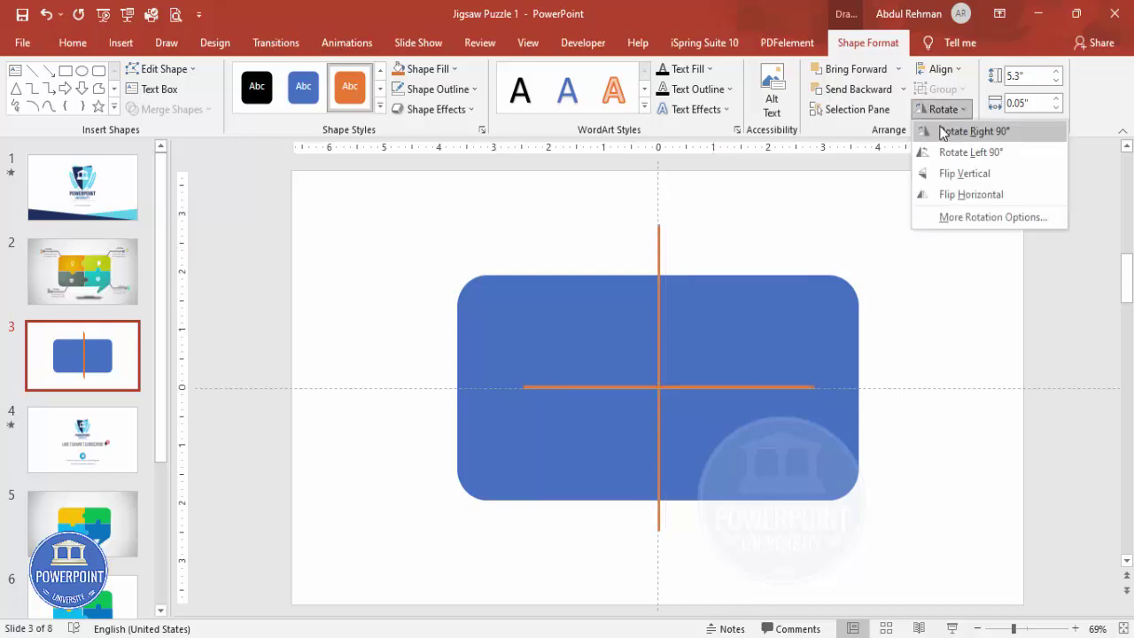
{"action": "left_click", "coordinate": [943, 133]}
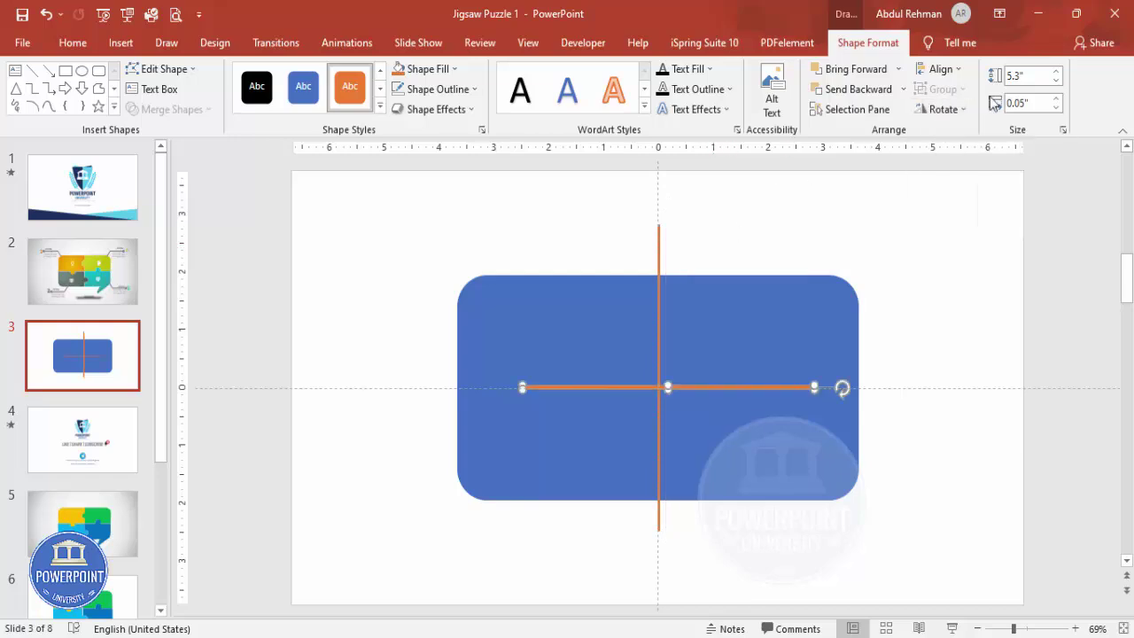
{"action": "left_click", "coordinate": [1056, 76]}
{"action": "left_click", "coordinate": [1056, 77]}
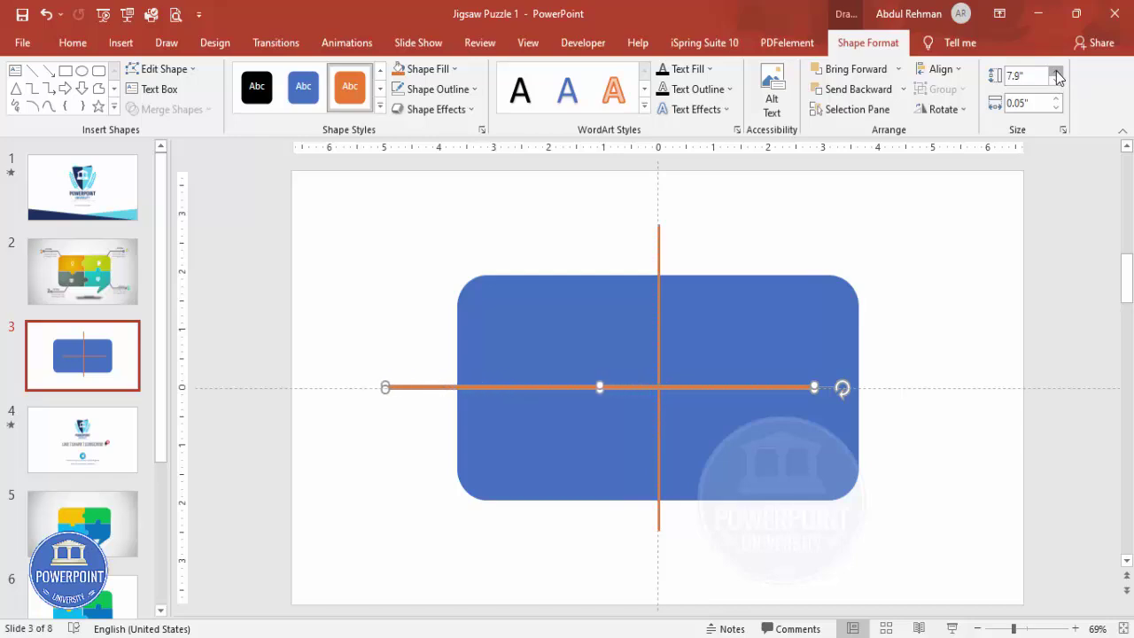
Centre the horizontal bar on the slide, both horizontally and vertically
{"action": "left_click", "coordinate": [942, 69]}
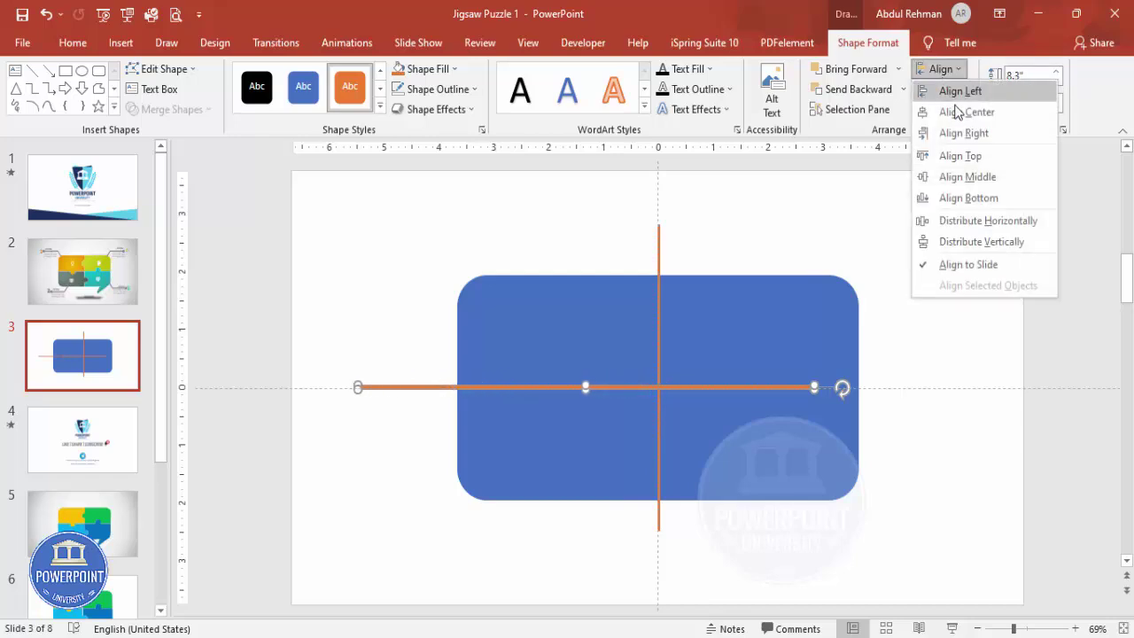
{"action": "left_click", "coordinate": [955, 112]}
{"action": "left_click", "coordinate": [941, 69]}
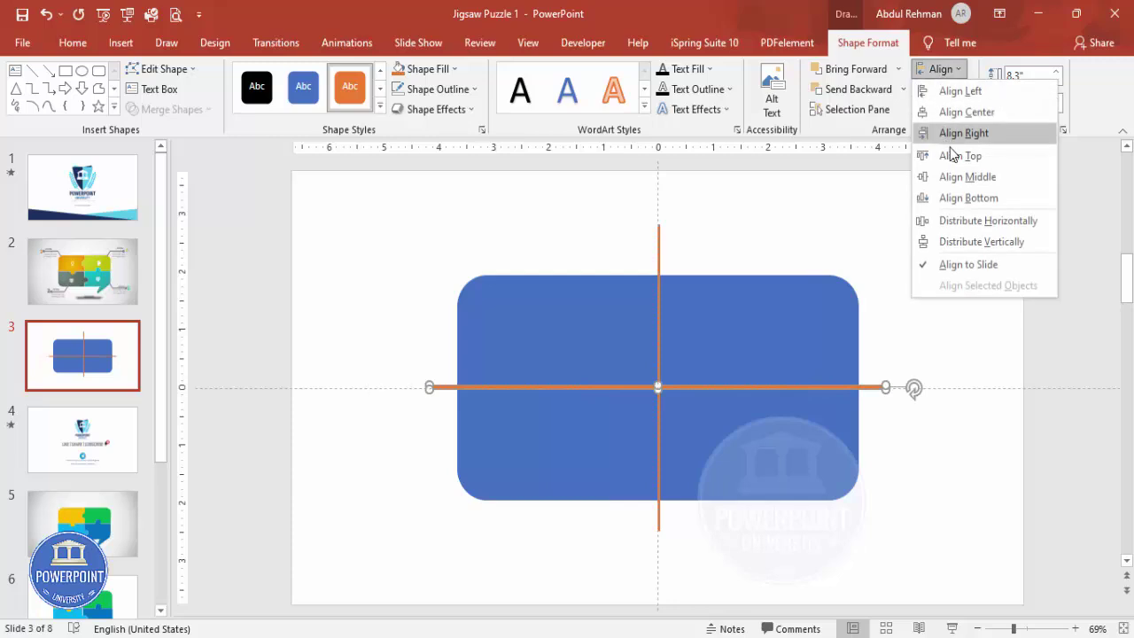
{"action": "left_click", "coordinate": [974, 175]}
{"action": "left_click", "coordinate": [935, 221]}
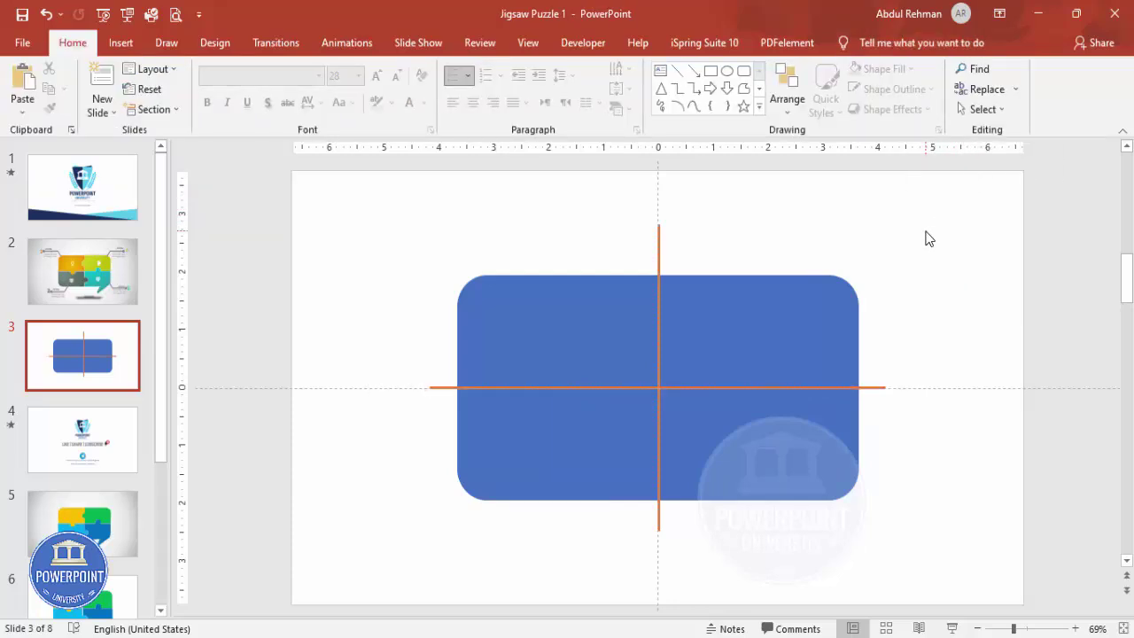
Fragment all shapes on the slide along the orange bars with Merge Shapes
{"action": "key", "text": "ctrl+a"}
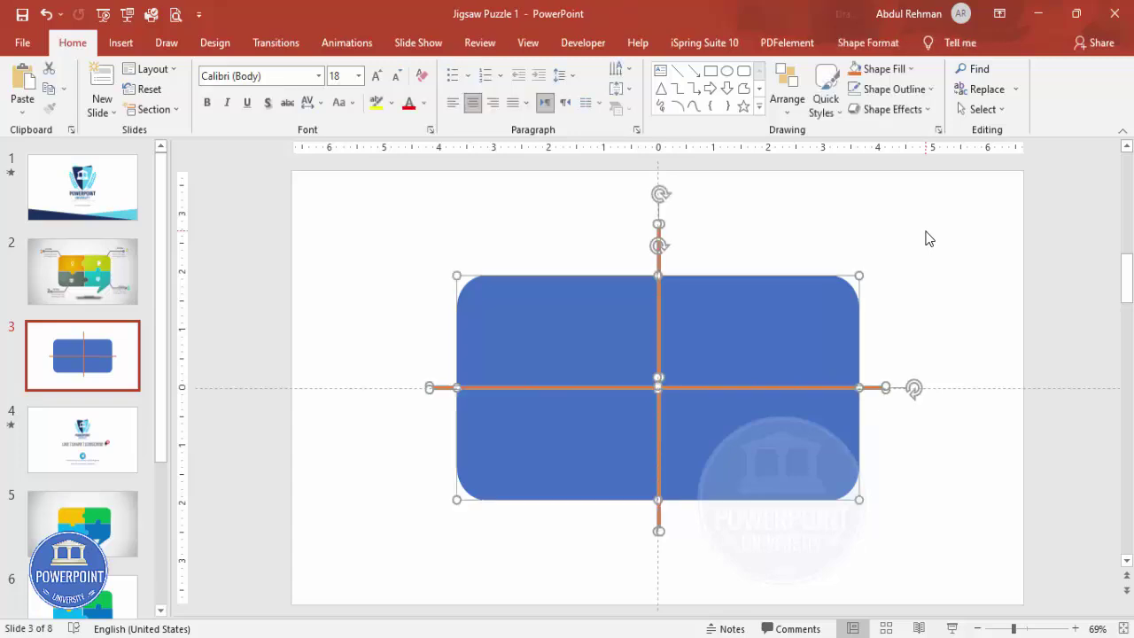
{"action": "left_click", "coordinate": [885, 43]}
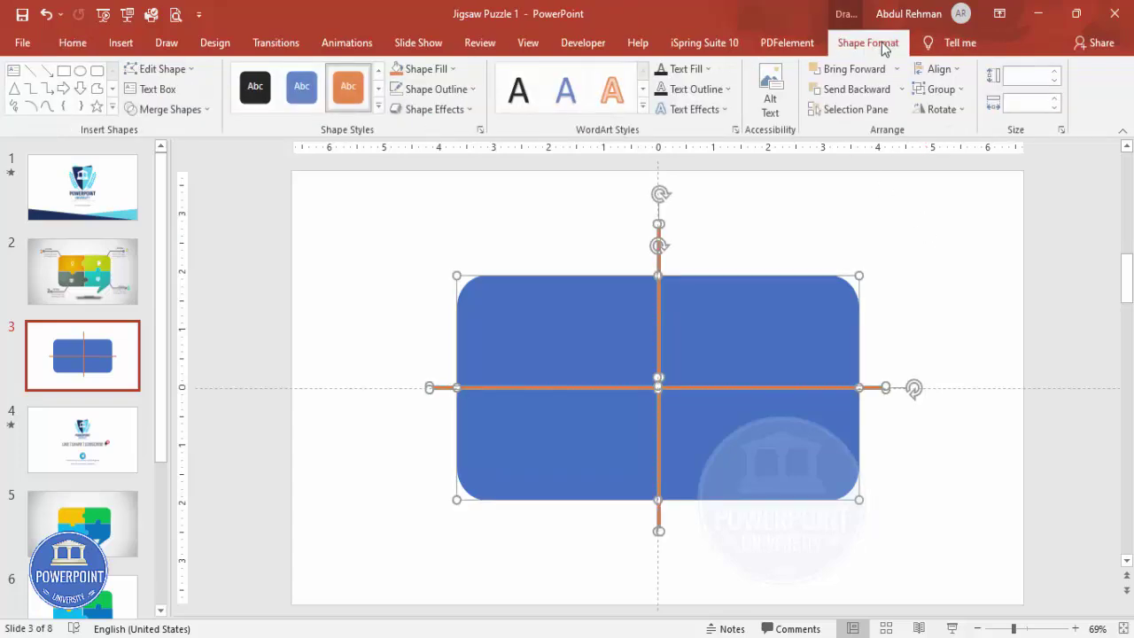
{"action": "left_click", "coordinate": [202, 110]}
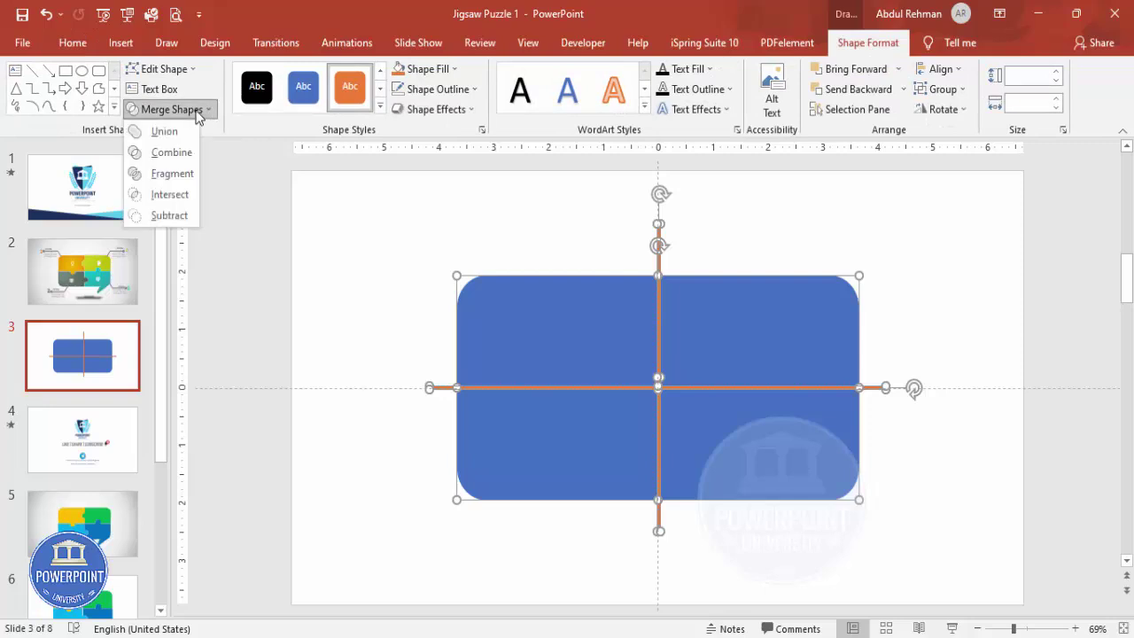
{"action": "left_click", "coordinate": [173, 173]}
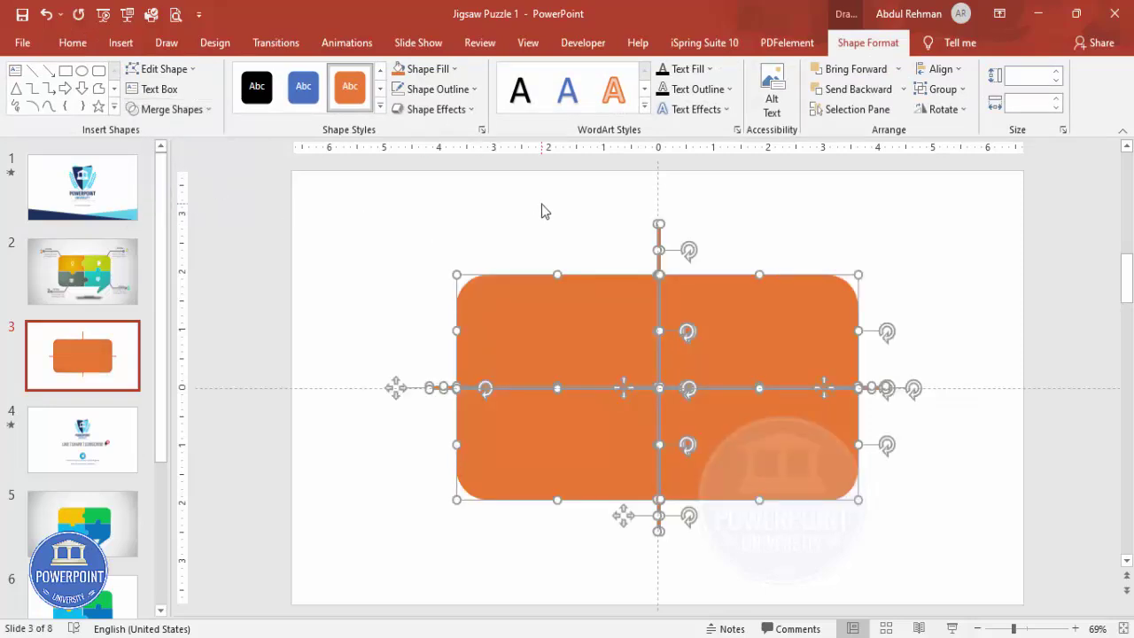
{"action": "left_click", "coordinate": [577, 185]}
Drag the four fragments apart to check the split, then undo the moves
{"action": "left_click_drag", "start_coordinate": [535, 294], "coordinate": [502, 219]}
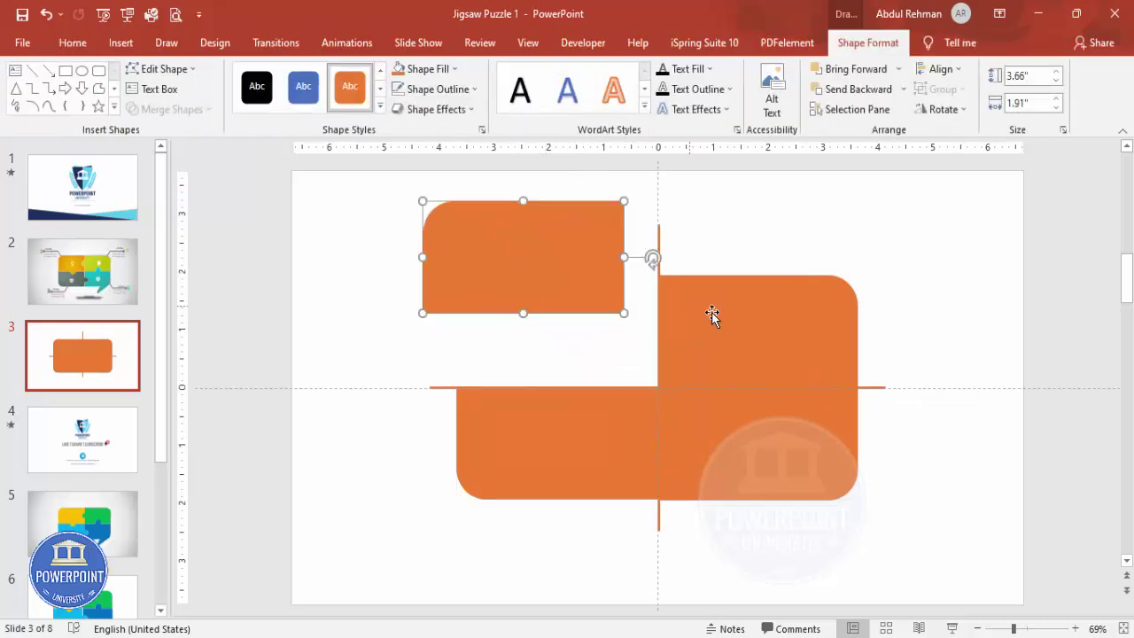
{"action": "left_click_drag", "start_coordinate": [714, 314], "coordinate": [739, 274]}
{"action": "left_click_drag", "start_coordinate": [748, 458], "coordinate": [777, 476]}
{"action": "left_click", "coordinate": [496, 481]}
{"action": "left_click_drag", "start_coordinate": [496, 481], "coordinate": [491, 487]}
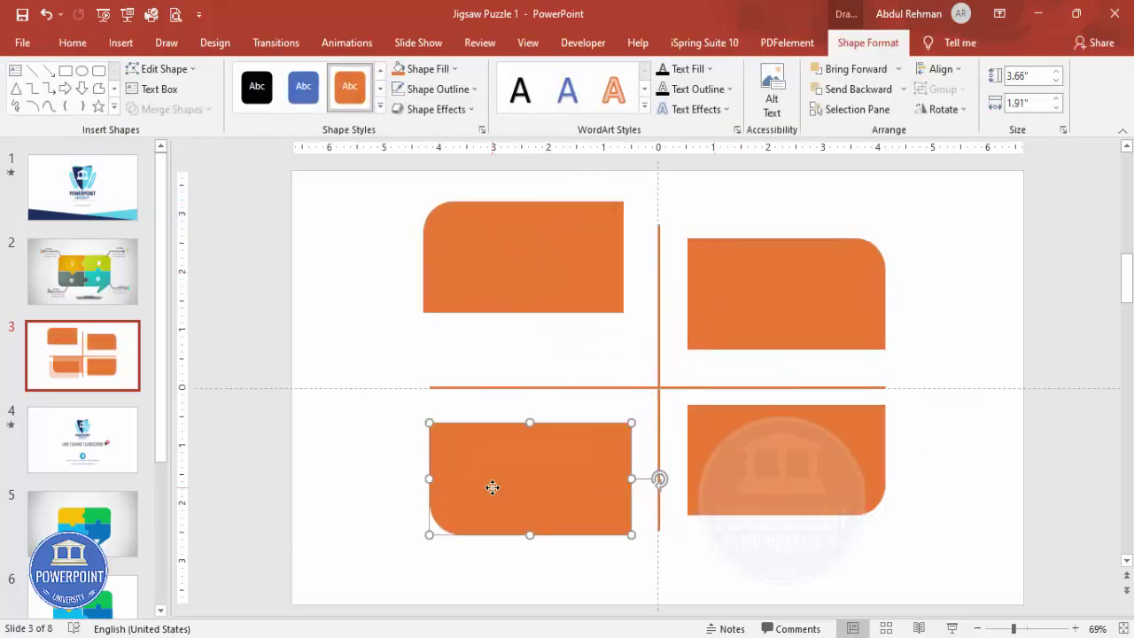
{"action": "key", "text": "ctrl+z"}
{"action": "key", "text": "ctrl+z"}
{"action": "key", "text": "ctrl+z"}
{"action": "key", "text": "ctrl+z"}
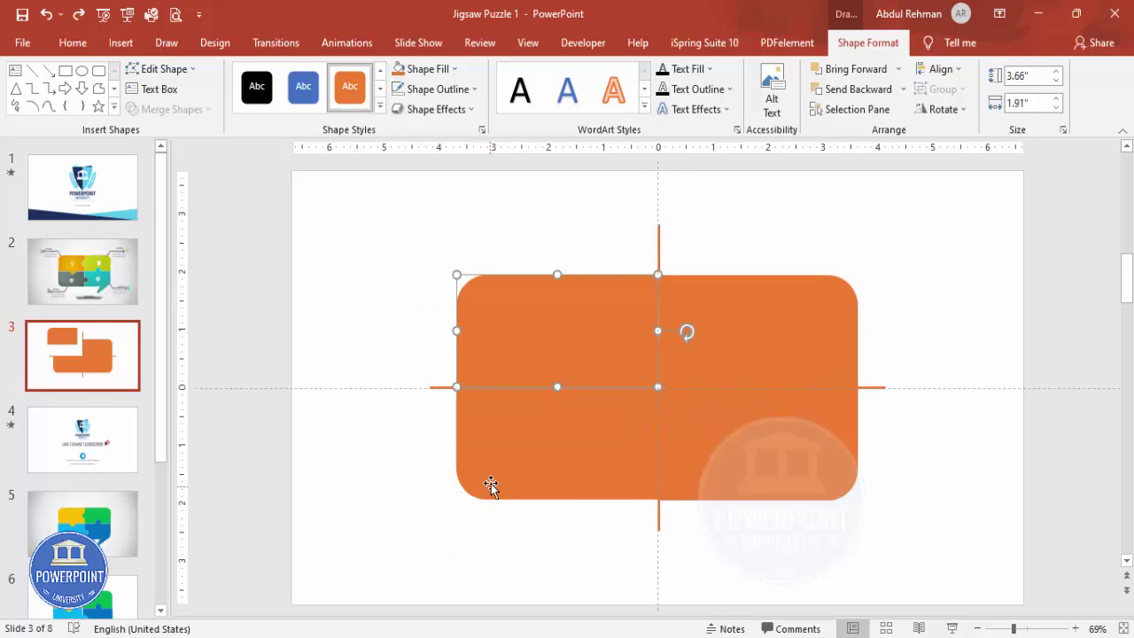
Delete the leftover vertical and horizontal bar fragments, keeping the four quarter pieces
{"action": "left_click_drag", "start_coordinate": [615, 188], "coordinate": [701, 581]}
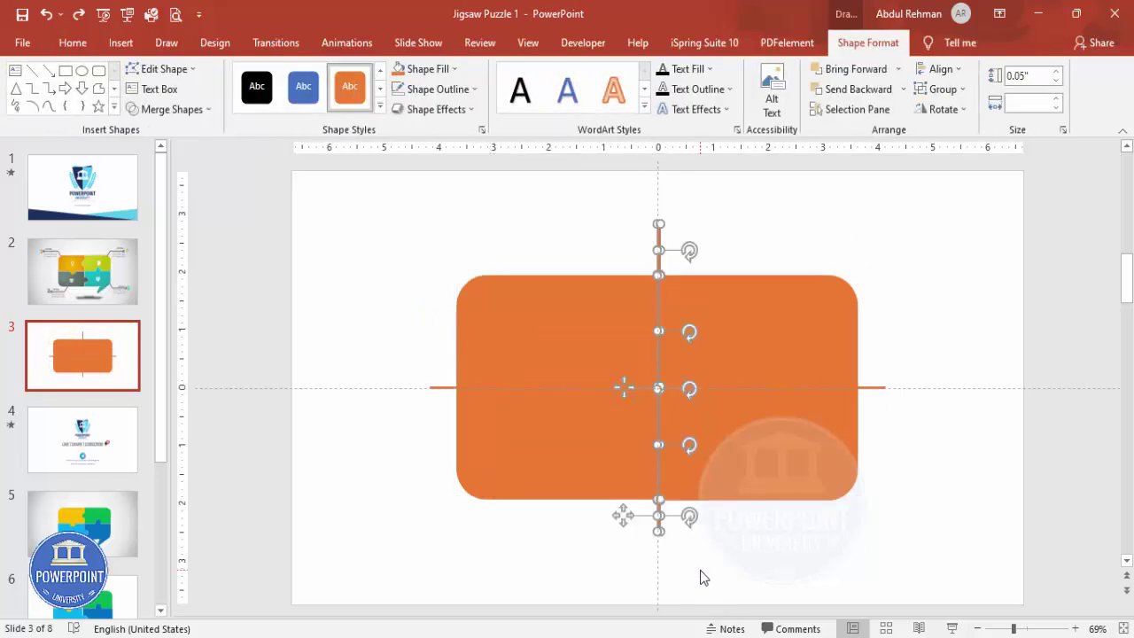
{"action": "key", "text": "Delete"}
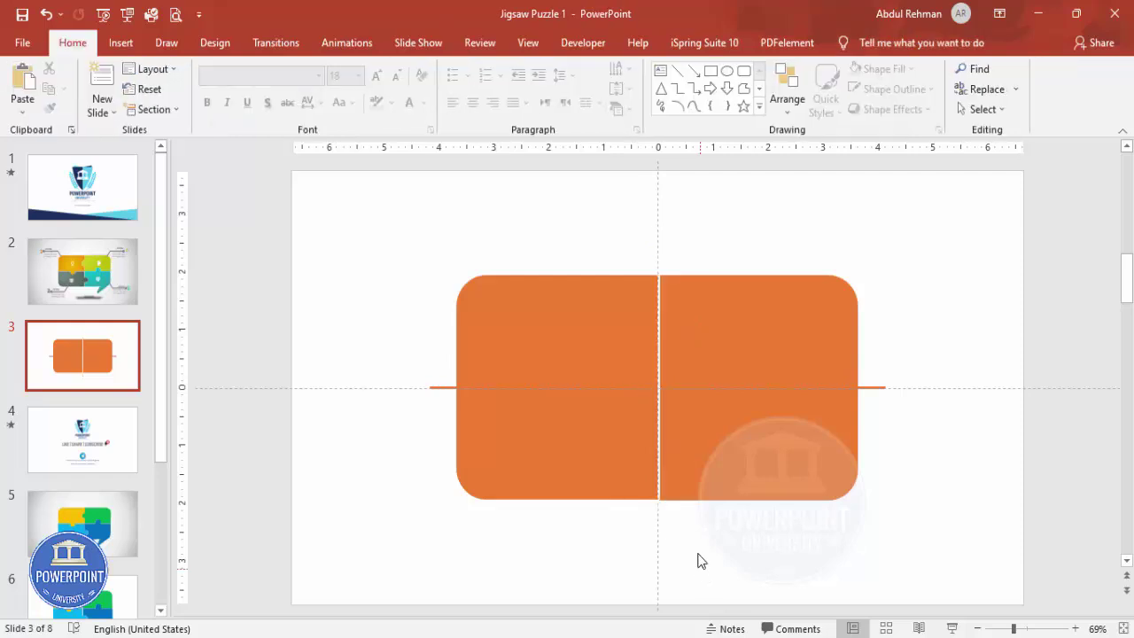
{"action": "left_click_drag", "start_coordinate": [943, 343], "coordinate": [398, 435]}
{"action": "key", "text": "Delete"}
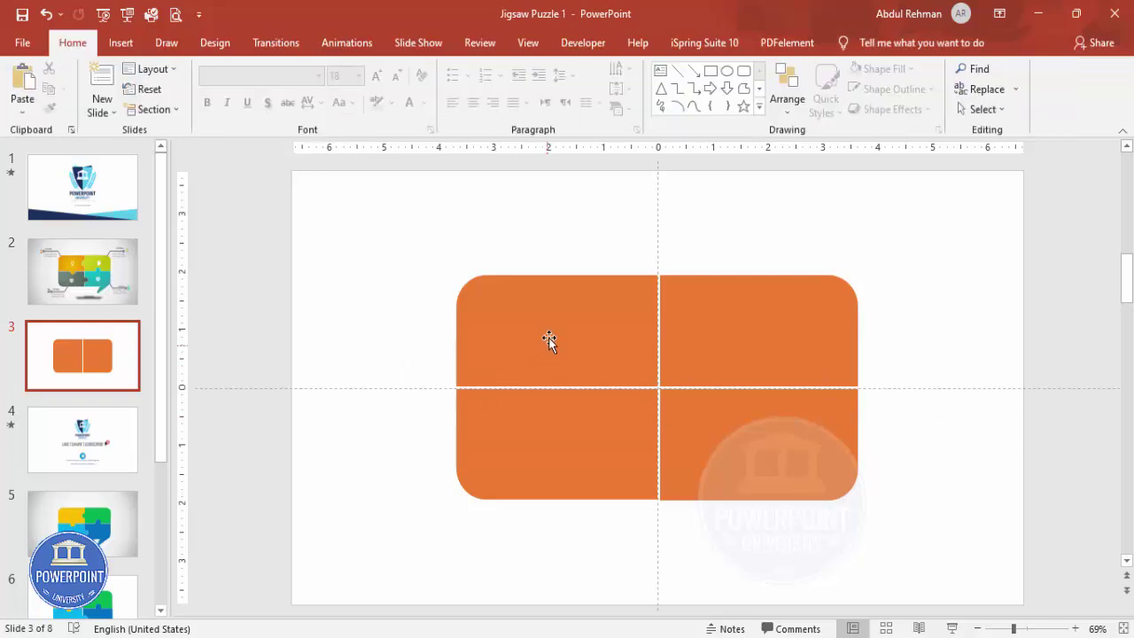
{"action": "left_click_drag", "start_coordinate": [549, 339], "coordinate": [527, 287]}
{"action": "key", "text": "ctrl+z"}
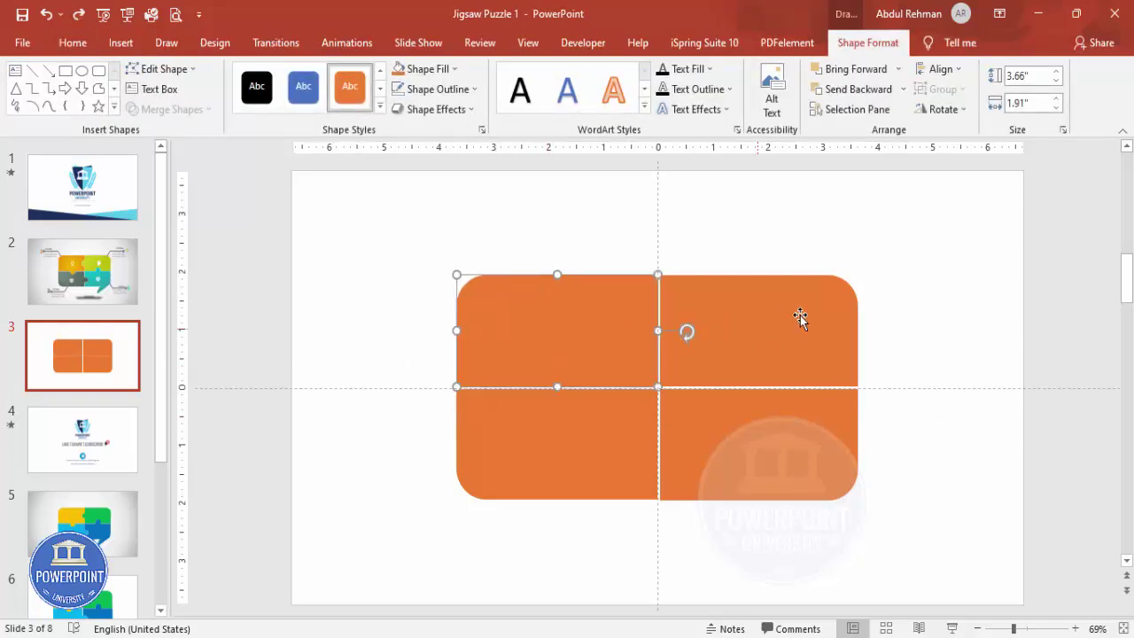
{"action": "left_click", "coordinate": [754, 232]}
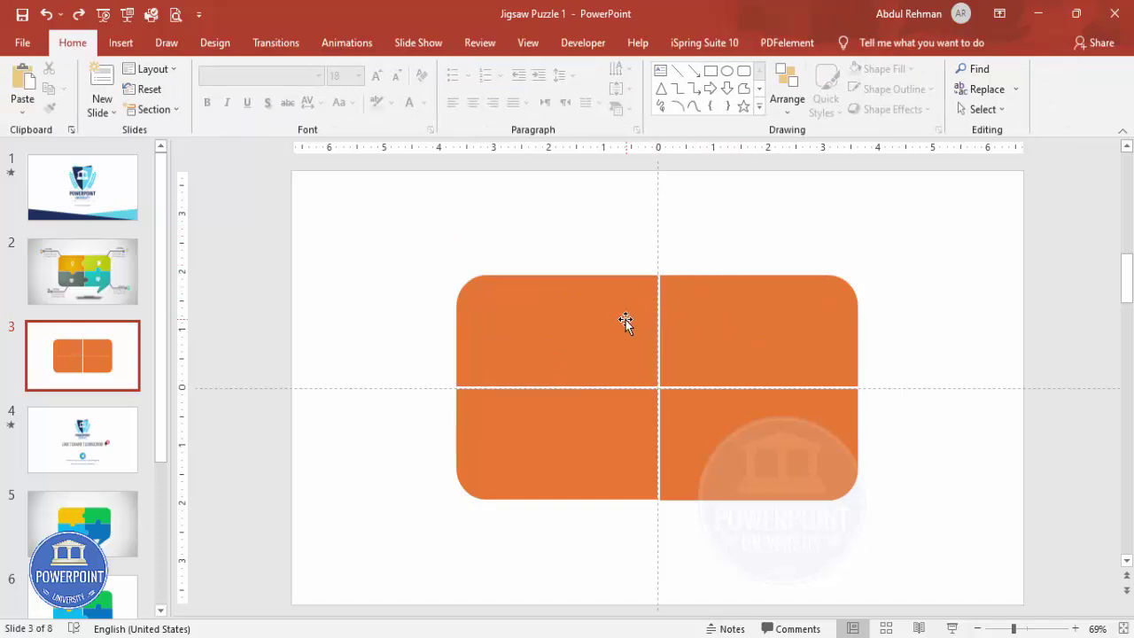
{"action": "left_click", "coordinate": [121, 42]}
Draw a 0.96" by 0.7" outline-free blue rounded rectangle straddling the left seam
{"action": "left_click", "coordinate": [268, 115]}
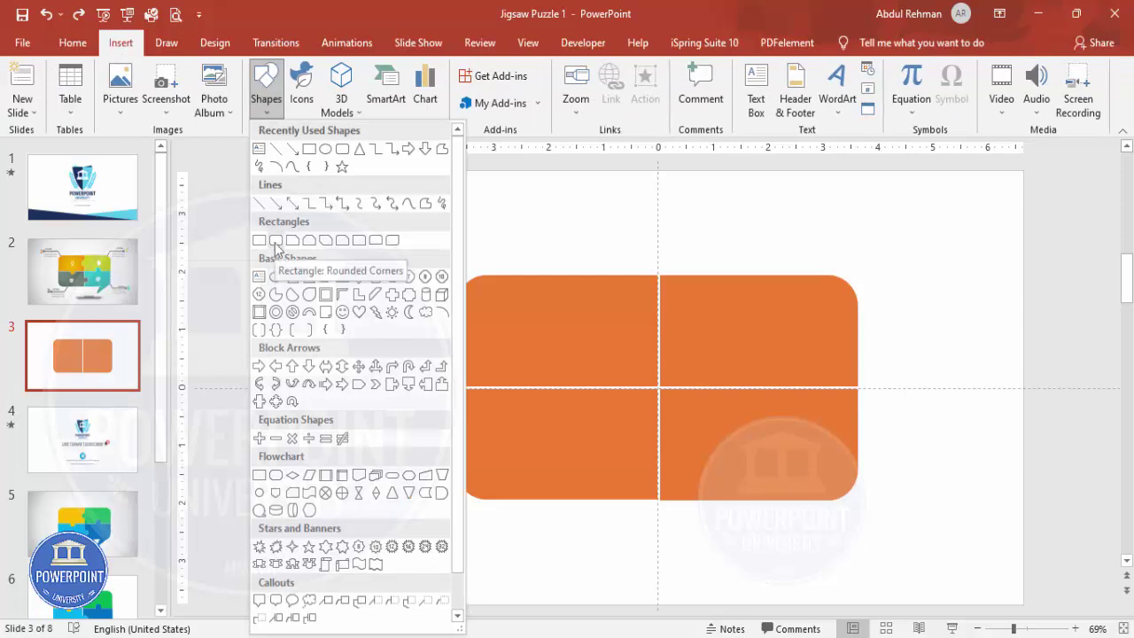
{"action": "left_click", "coordinate": [276, 240]}
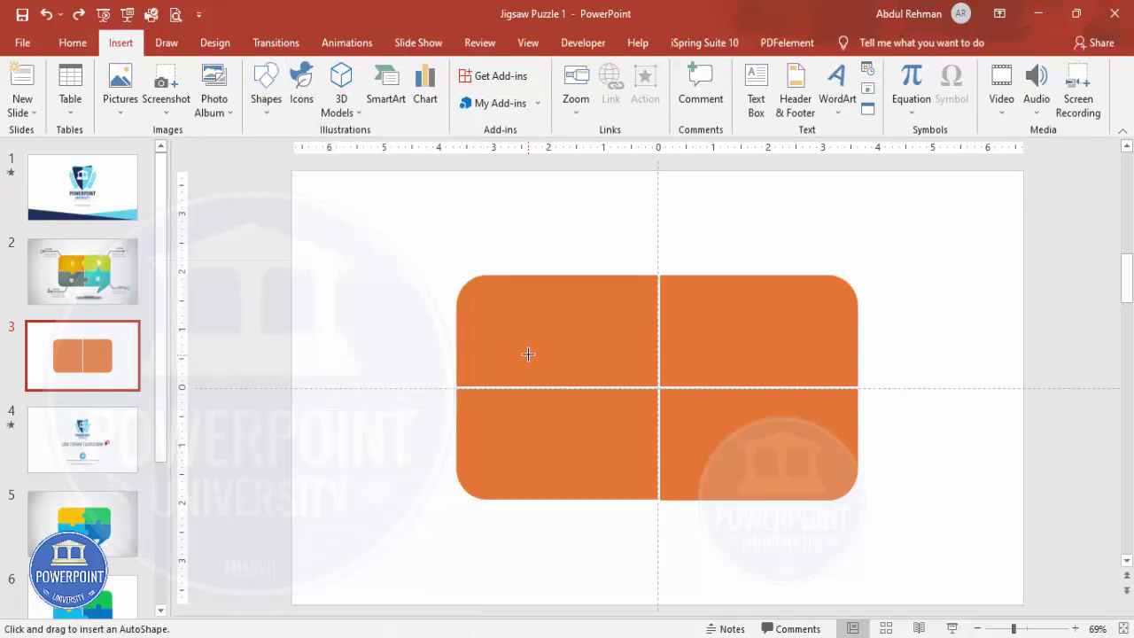
{"action": "left_click_drag", "start_coordinate": [528, 355], "coordinate": [567, 410]}
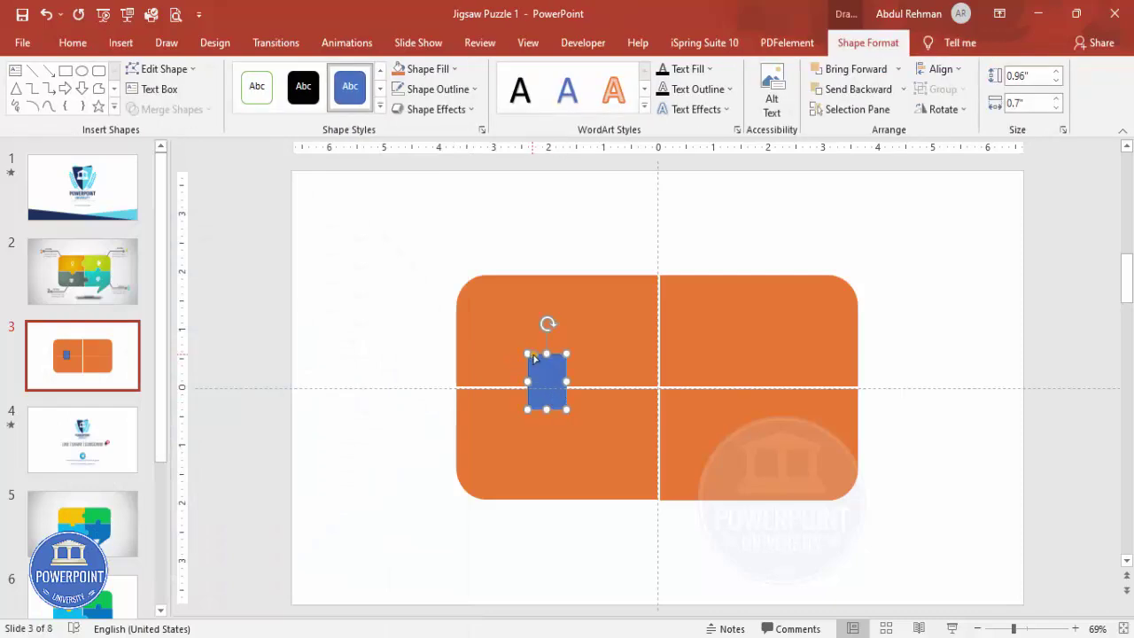
{"action": "left_click_drag", "start_coordinate": [535, 358], "coordinate": [560, 377]}
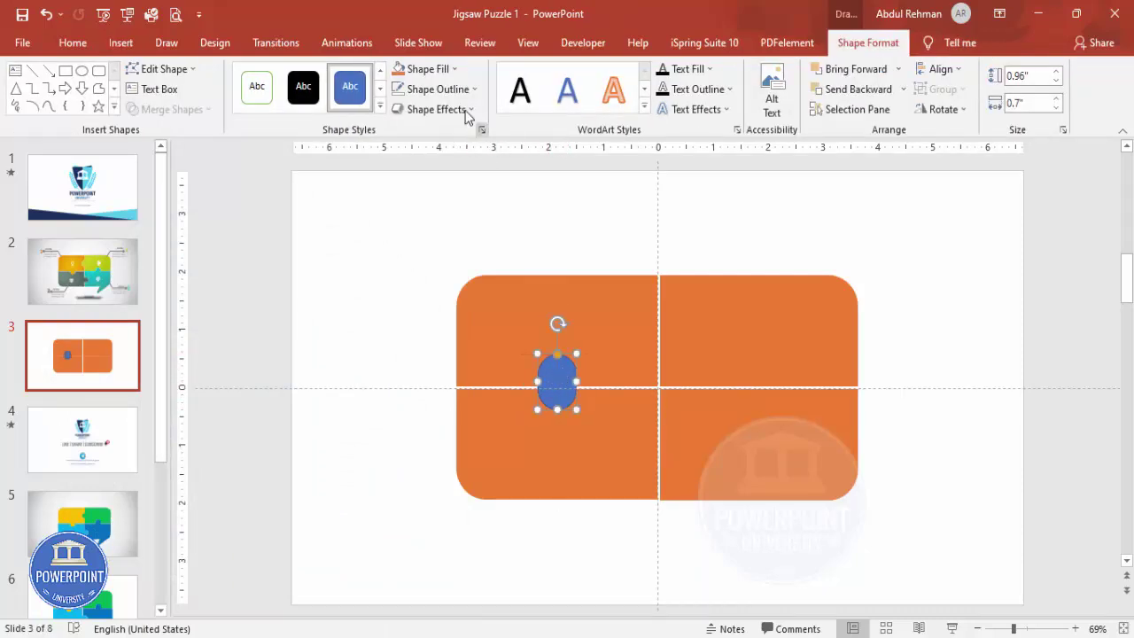
{"action": "left_click", "coordinate": [458, 90]}
{"action": "left_click", "coordinate": [448, 280]}
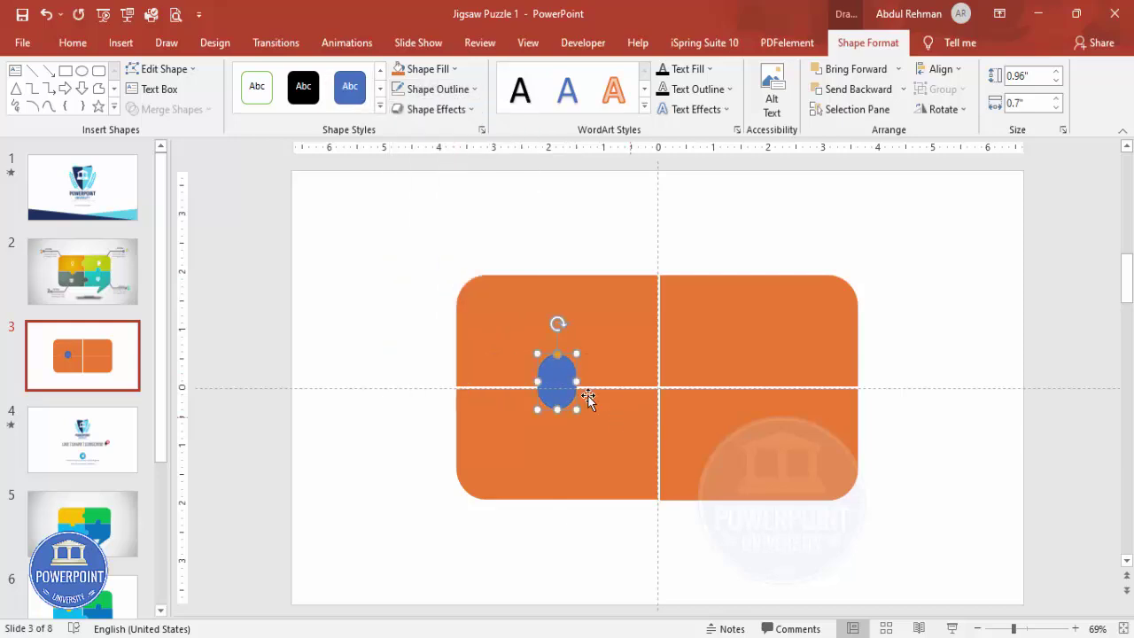
{"action": "left_click_drag", "start_coordinate": [563, 387], "coordinate": [570, 396]}
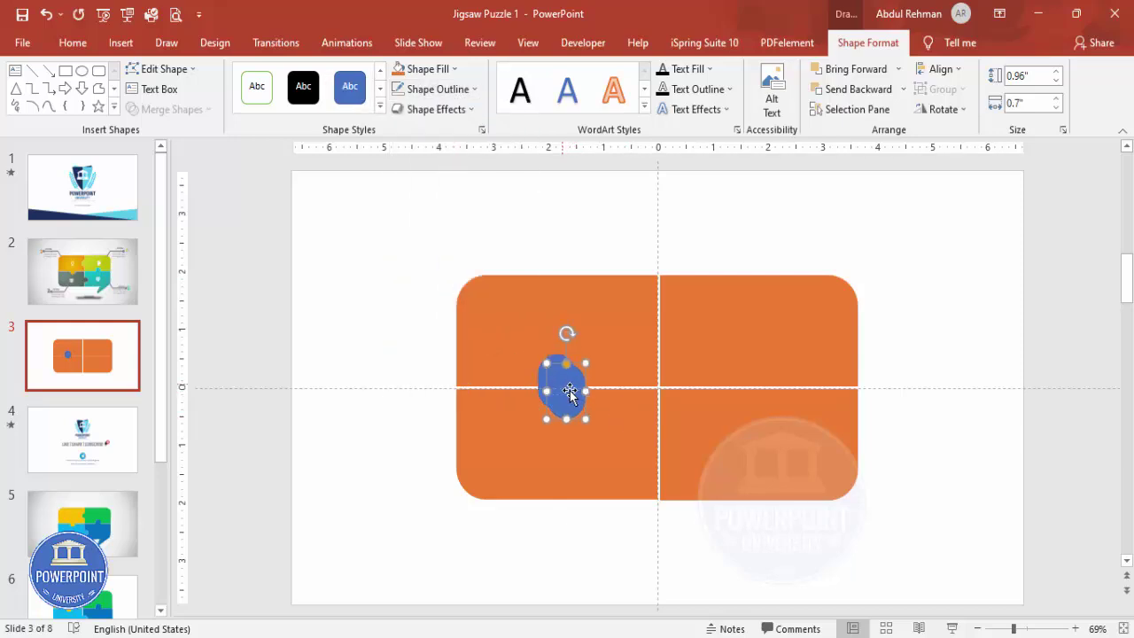
Fill the knob copy light green and centre-align it exactly over the blue knob
{"action": "left_click", "coordinate": [428, 69]}
{"action": "left_click", "coordinate": [454, 205]}
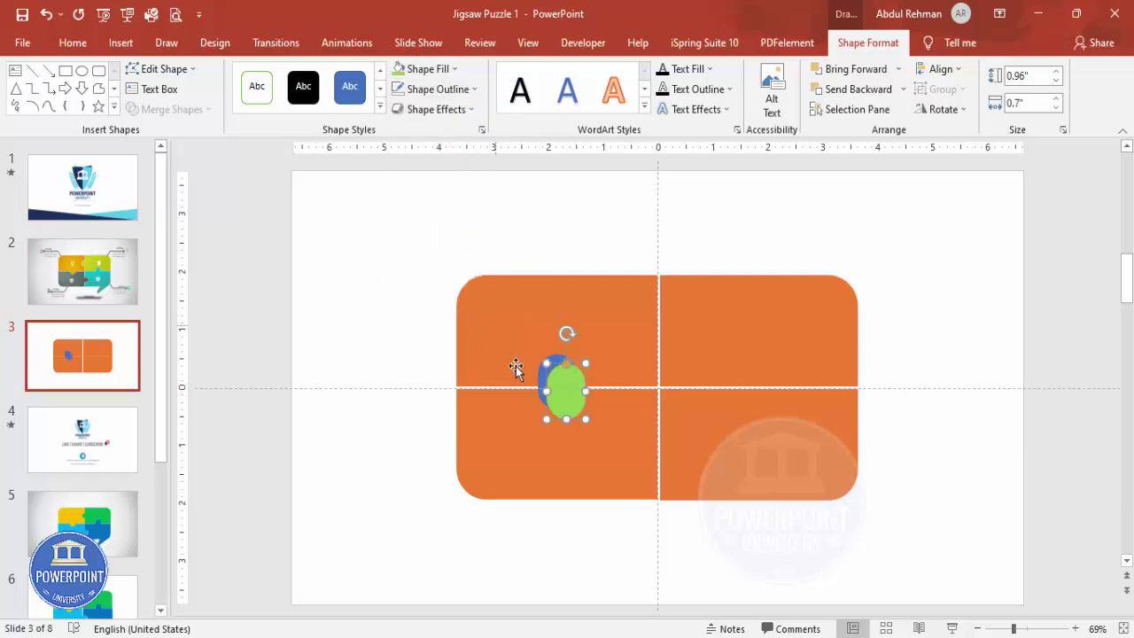
{"action": "left_click_drag", "start_coordinate": [562, 401], "coordinate": [552, 388]}
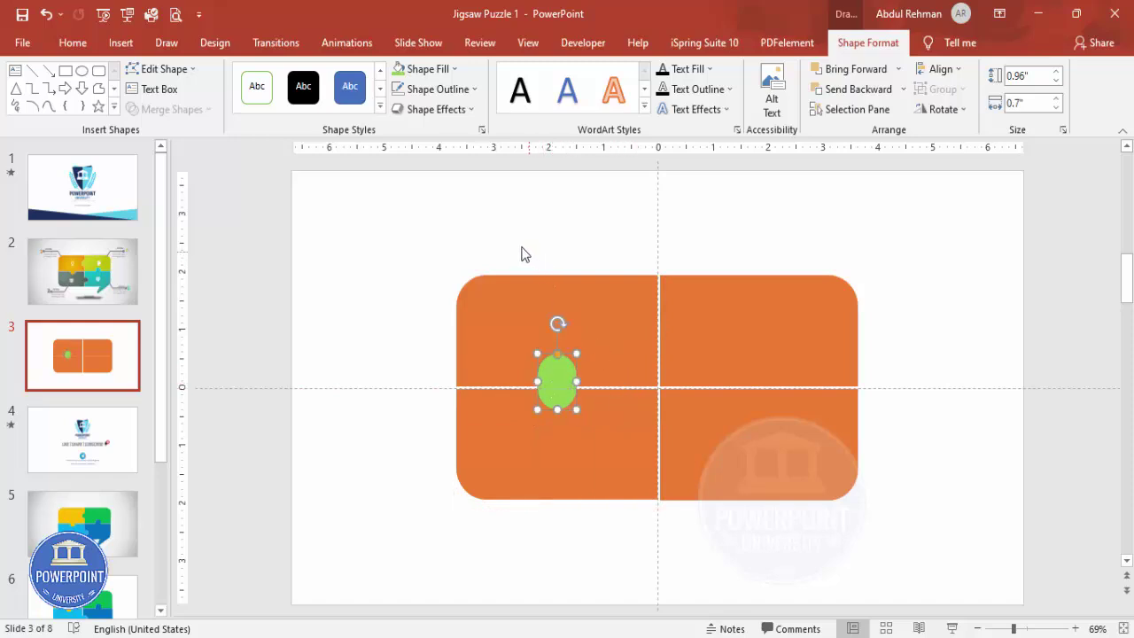
{"action": "left_click_drag", "start_coordinate": [510, 247], "coordinate": [603, 469]}
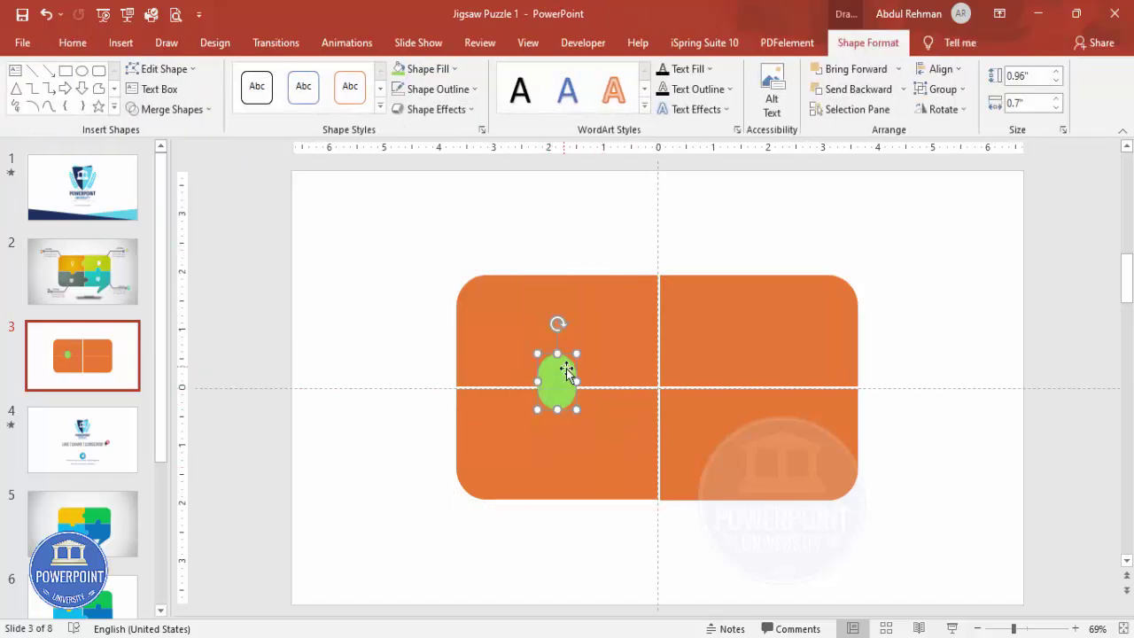
{"action": "left_click", "coordinate": [941, 69]}
{"action": "left_click", "coordinate": [967, 111]}
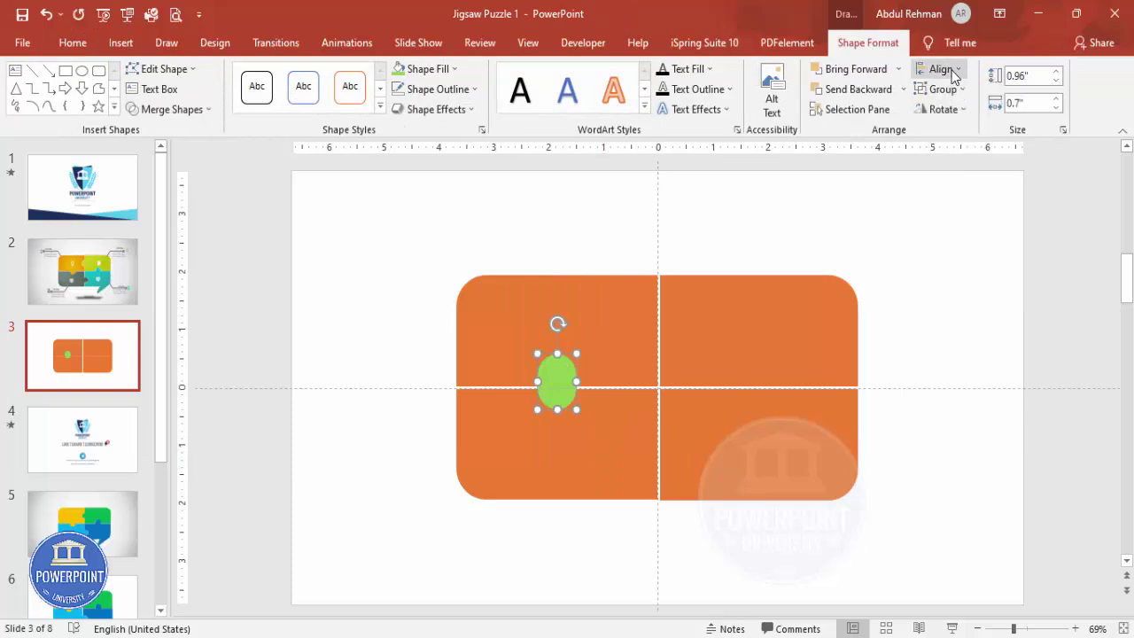
{"action": "left_click", "coordinate": [941, 69]}
{"action": "left_click", "coordinate": [968, 176]}
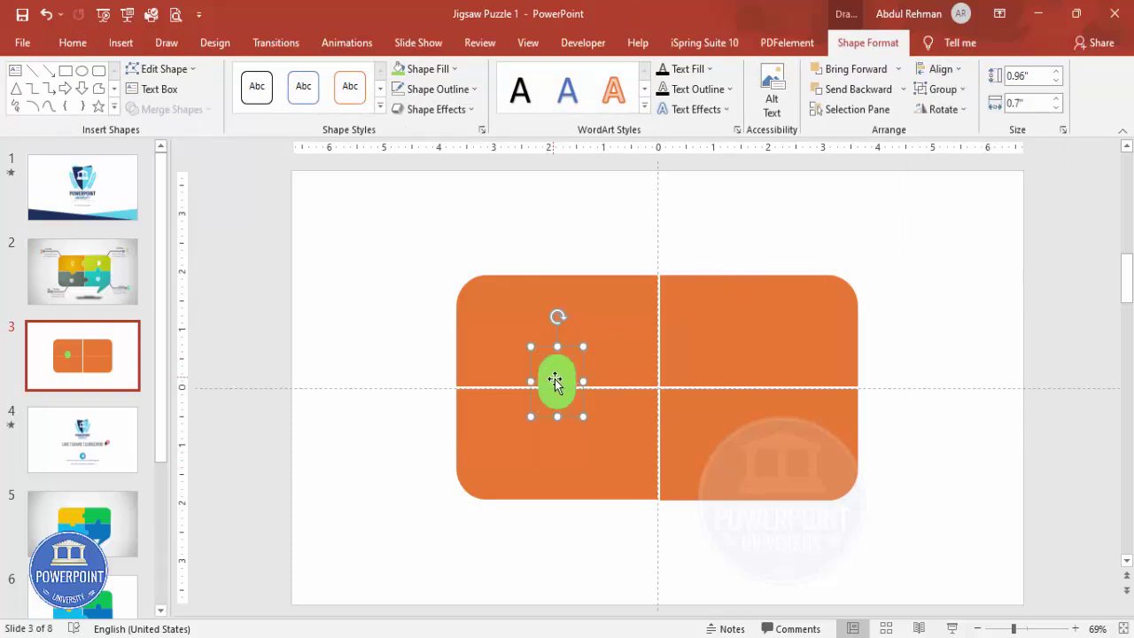
{"action": "left_click_drag", "start_coordinate": [557, 378], "coordinate": [551, 379]}
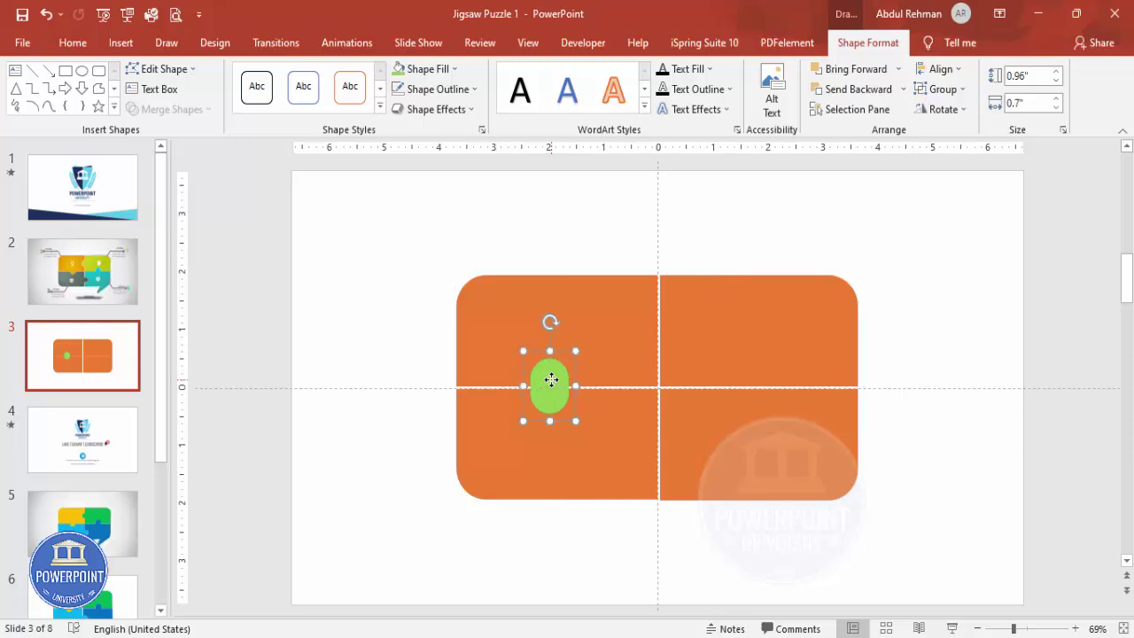
Duplicate the green knob onto the right seam and a 90°-rotated copy onto the vertical seam
{"action": "key", "text": "ctrl+d"}
{"action": "left_click_drag", "start_coordinate": [564, 394], "coordinate": [767, 382]}
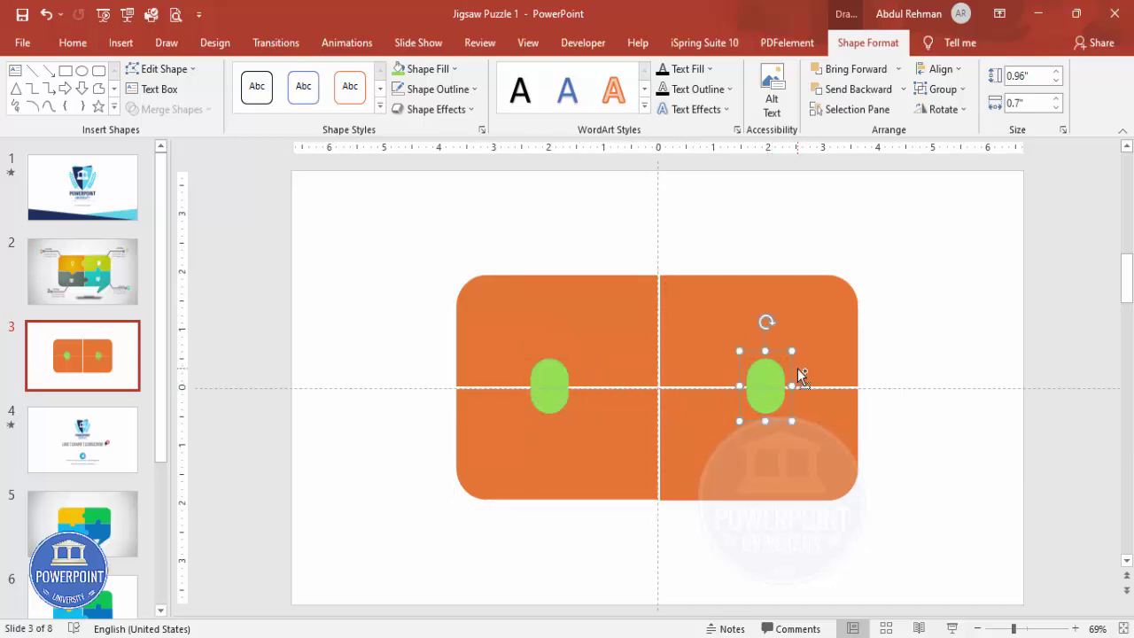
{"action": "key", "text": "ctrl+d"}
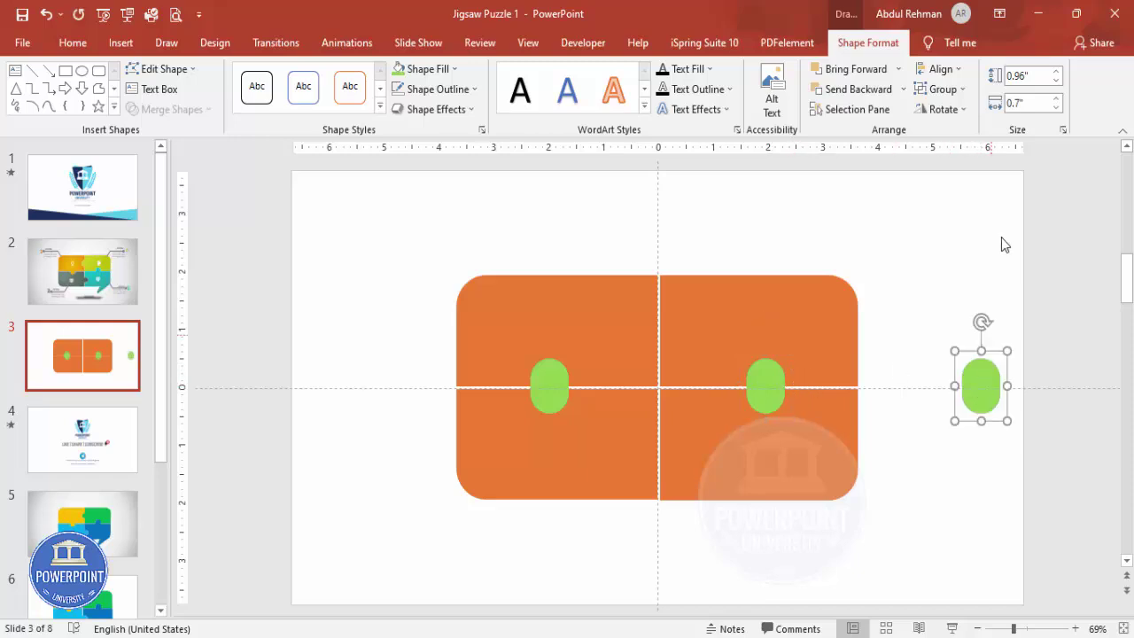
{"action": "left_click", "coordinate": [936, 105]}
{"action": "left_click", "coordinate": [980, 130]}
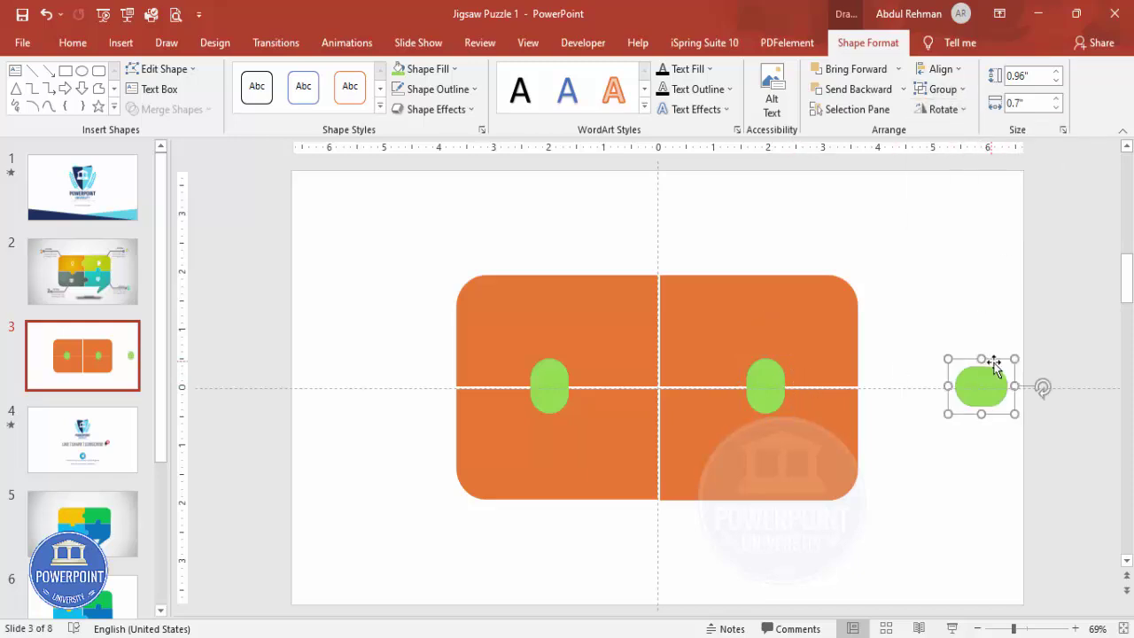
{"action": "left_click_drag", "start_coordinate": [986, 381], "coordinate": [672, 464]}
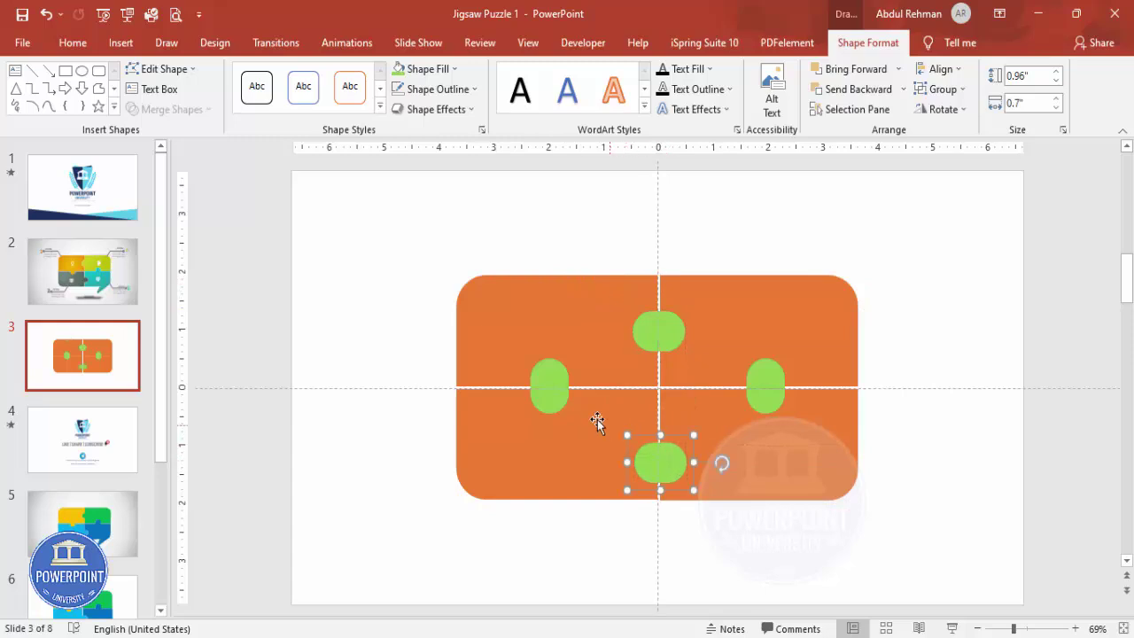
Select the left, top and right knobs and change their grouping from the context menu
{"action": "left_click", "coordinate": [554, 380], "text": "shift"}
{"action": "left_click", "coordinate": [671, 341], "text": "shift"}
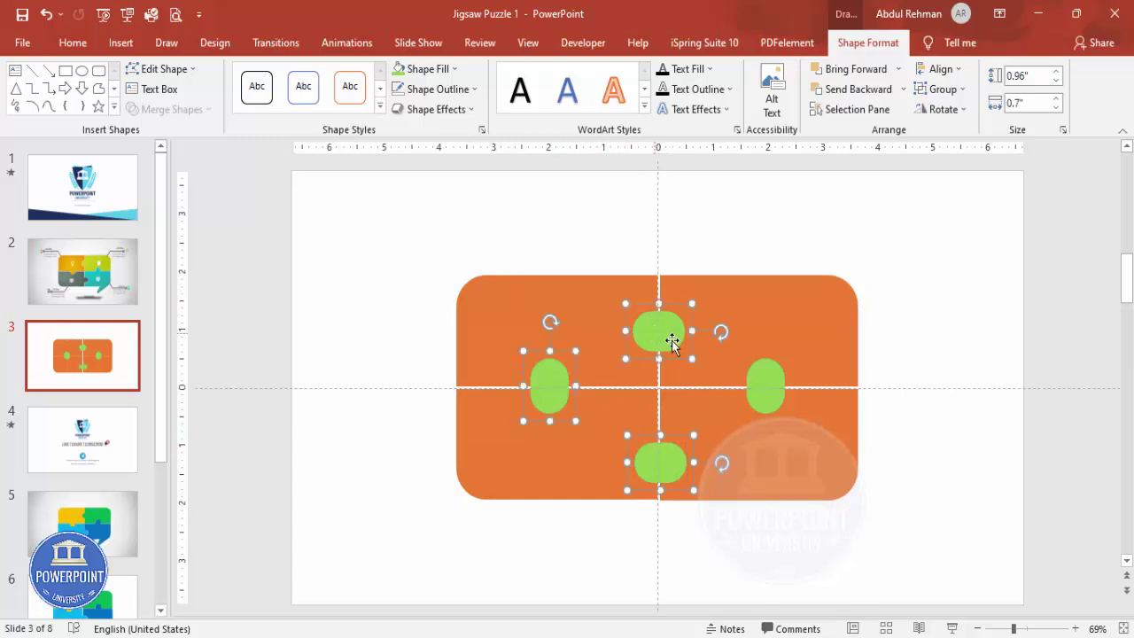
{"action": "left_click", "coordinate": [768, 383], "text": "shift"}
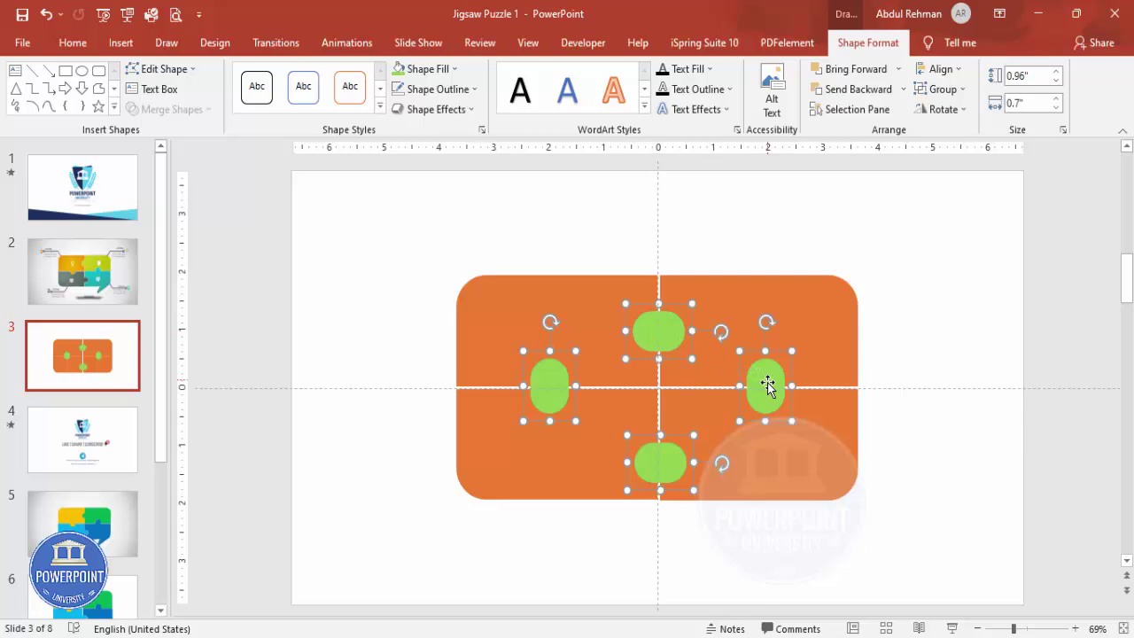
{"action": "right_click", "coordinate": [659, 334]}
{"action": "mouse_move", "coordinate": [733, 434]}
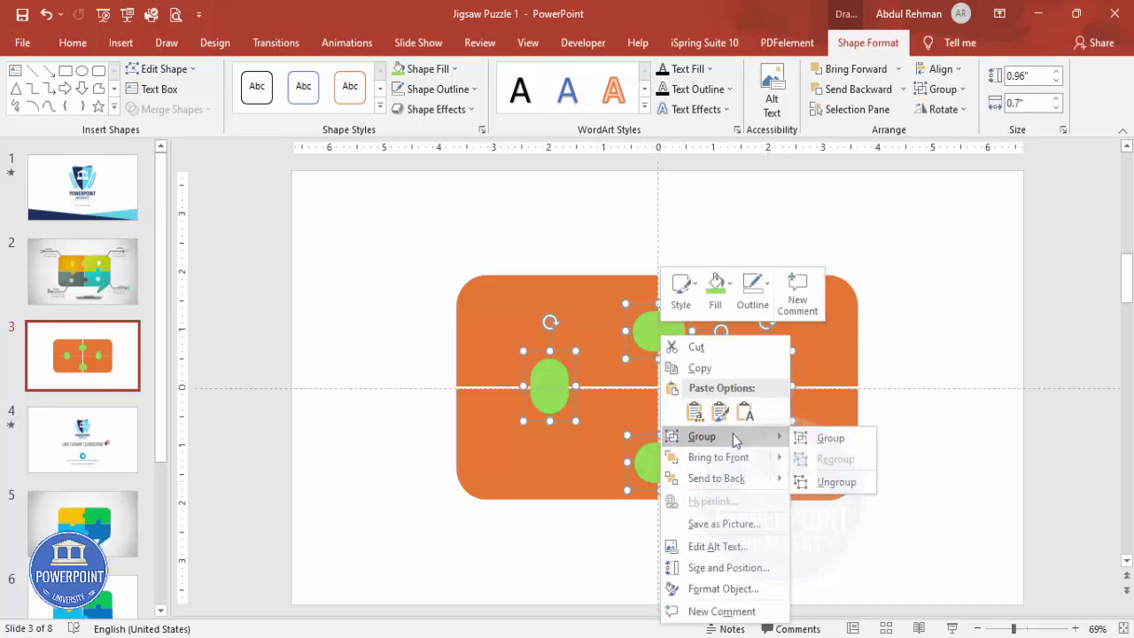
{"action": "left_click", "coordinate": [836, 481]}
{"action": "left_click", "coordinate": [908, 449]}
{"action": "left_click_drag", "start_coordinate": [776, 393], "coordinate": [839, 393]}
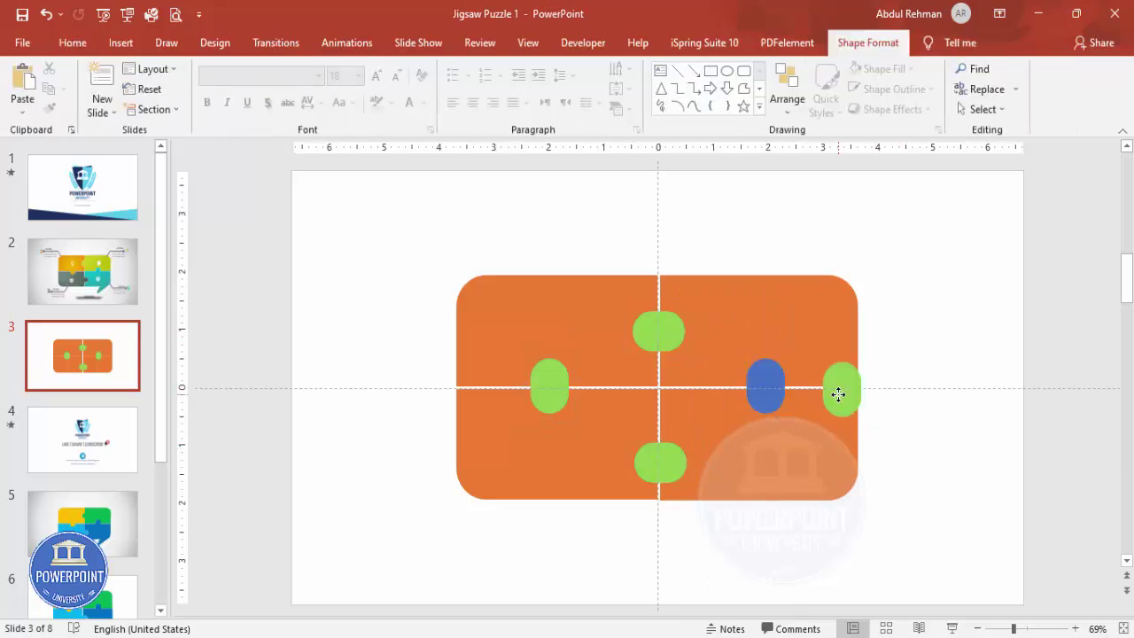
{"action": "key", "text": "ctrl+z"}
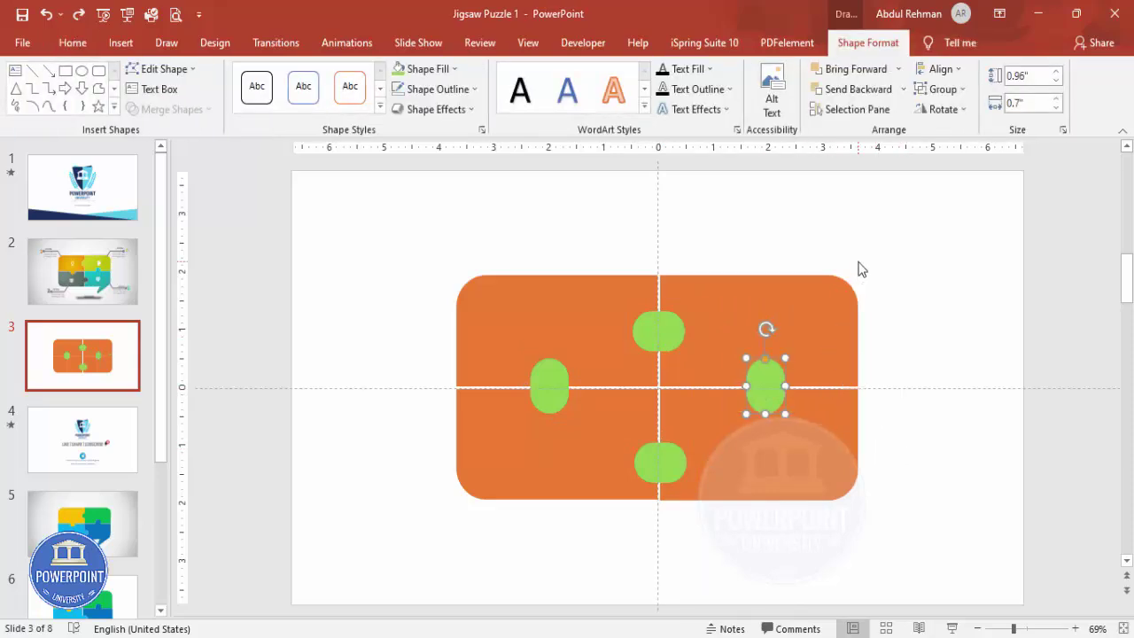
{"action": "left_click", "coordinate": [860, 268]}
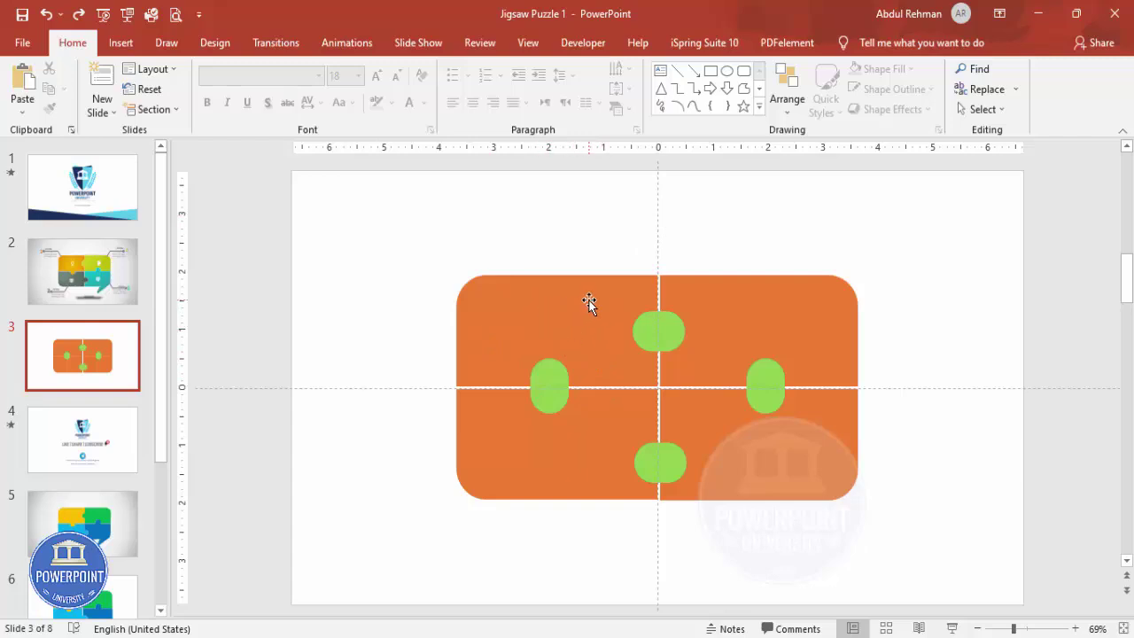
Union the left green knob into the top-left piece, checking the result
{"action": "left_click", "coordinate": [559, 306]}
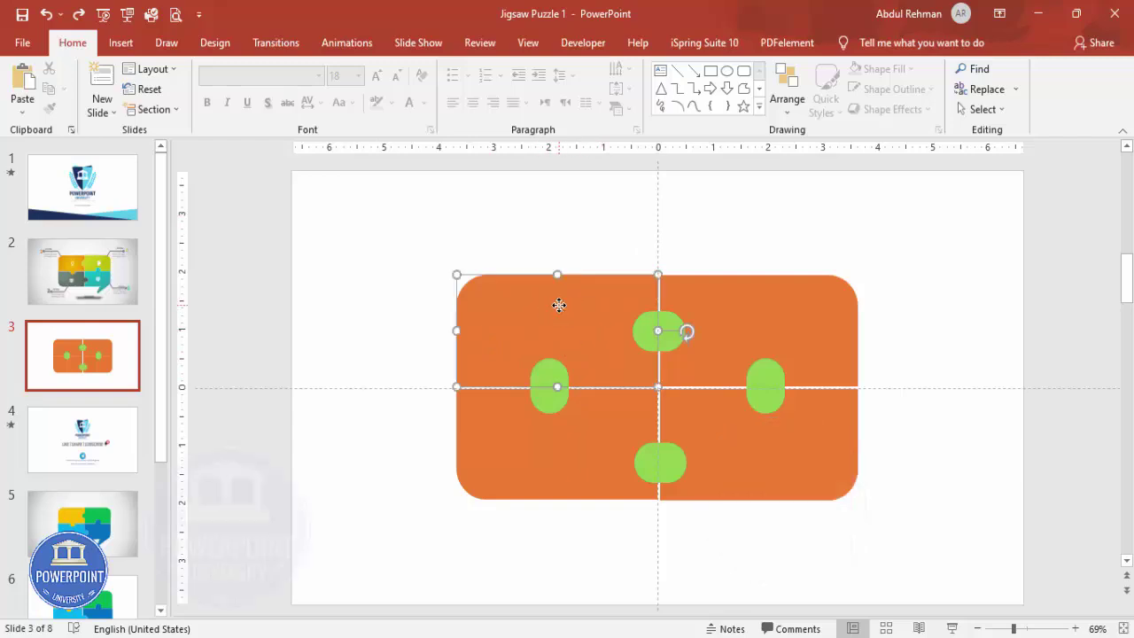
{"action": "left_click", "coordinate": [543, 367], "text": "shift"}
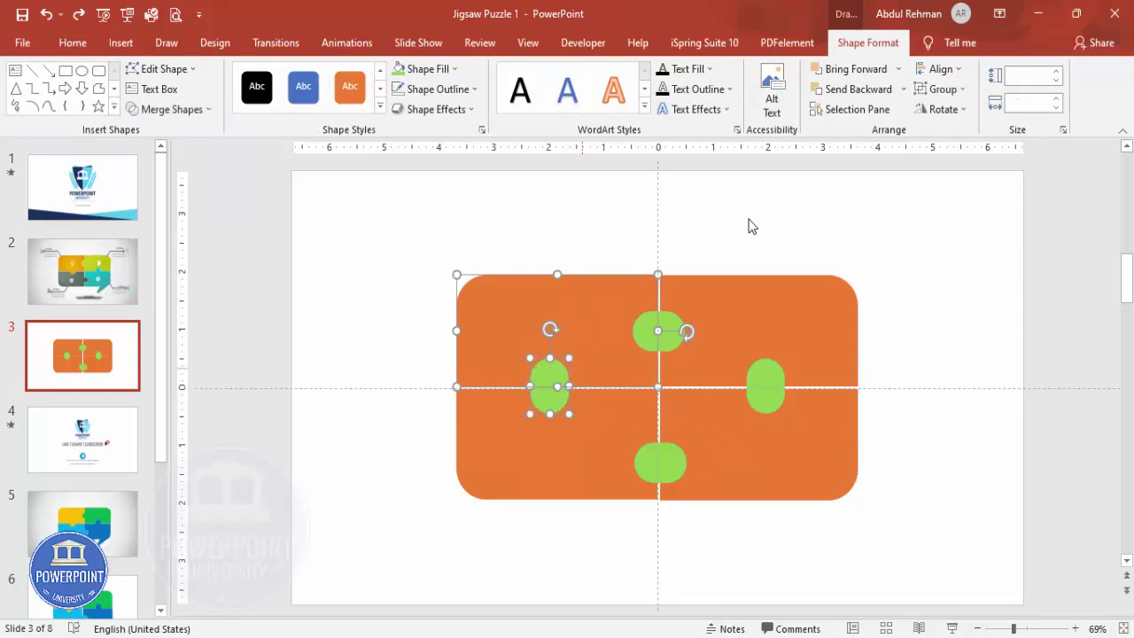
{"action": "left_click", "coordinate": [195, 113]}
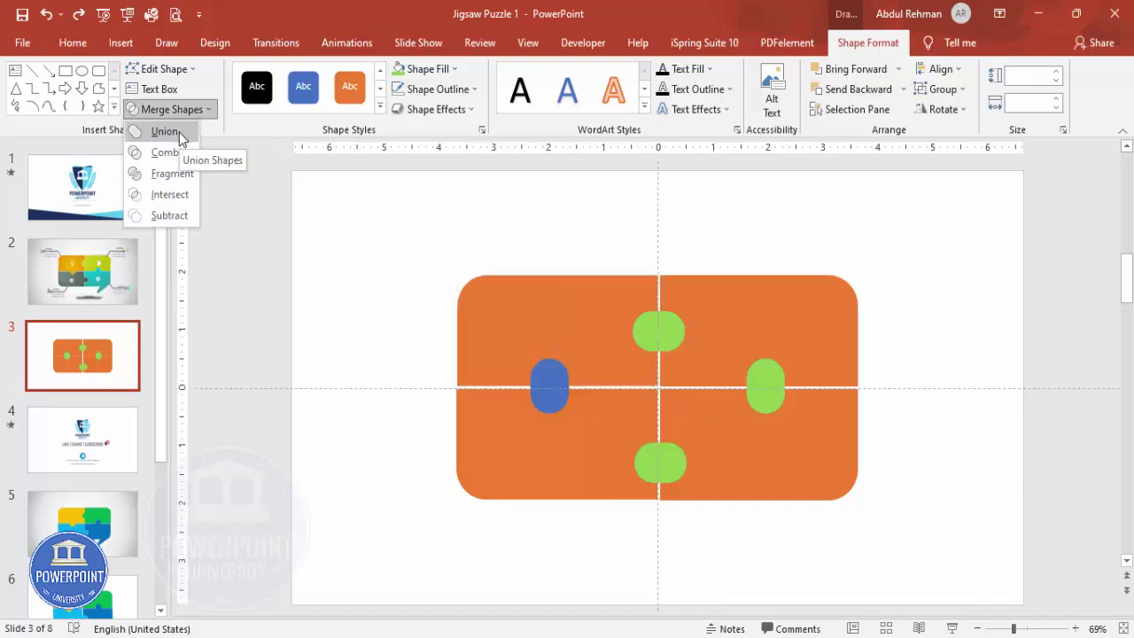
{"action": "left_click", "coordinate": [179, 132]}
{"action": "left_click_drag", "start_coordinate": [514, 301], "coordinate": [449, 254]}
{"action": "key", "text": "ctrl+z"}
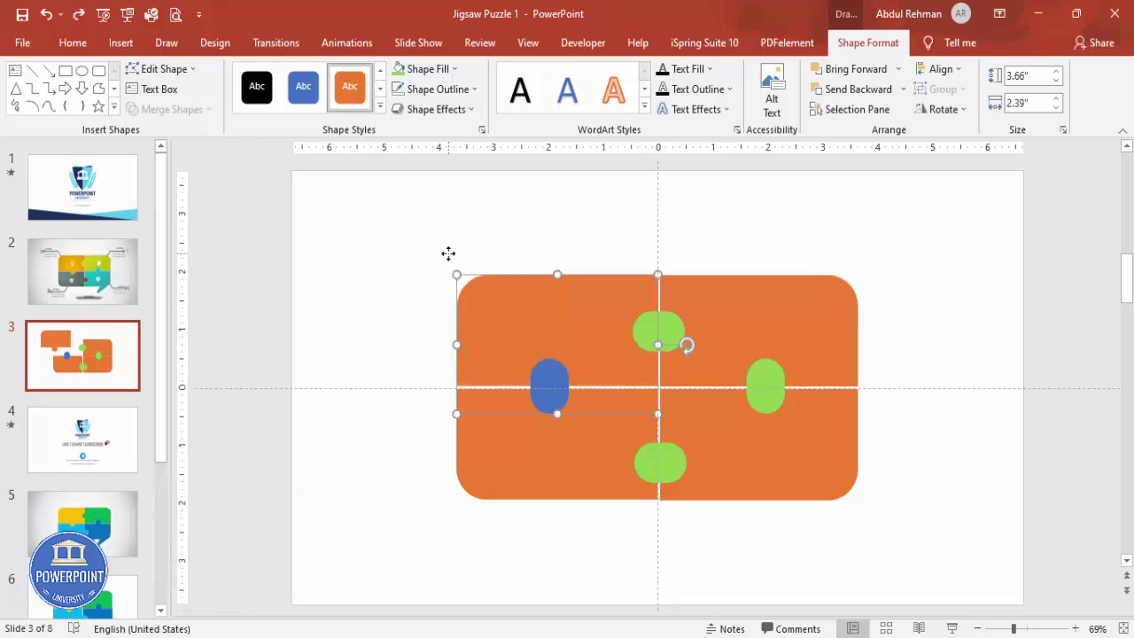
Subtract the blue knob from the bottom-left piece to cut its notch, then verify it
{"action": "left_click", "coordinate": [592, 467]}
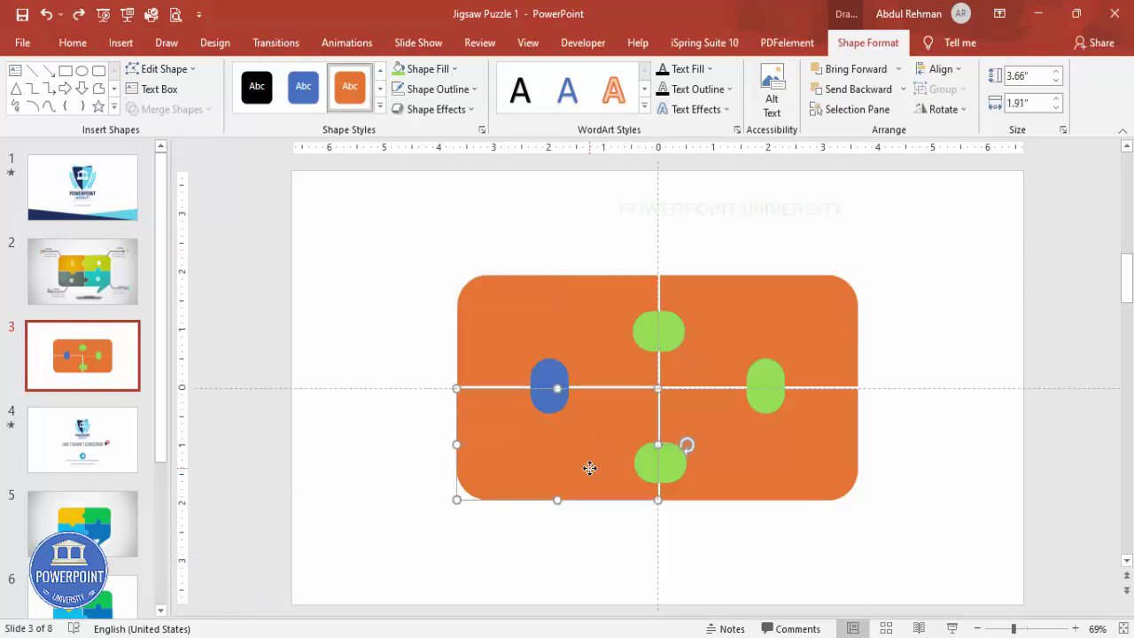
{"action": "left_click", "coordinate": [550, 371], "text": "shift"}
{"action": "left_click", "coordinate": [206, 110]}
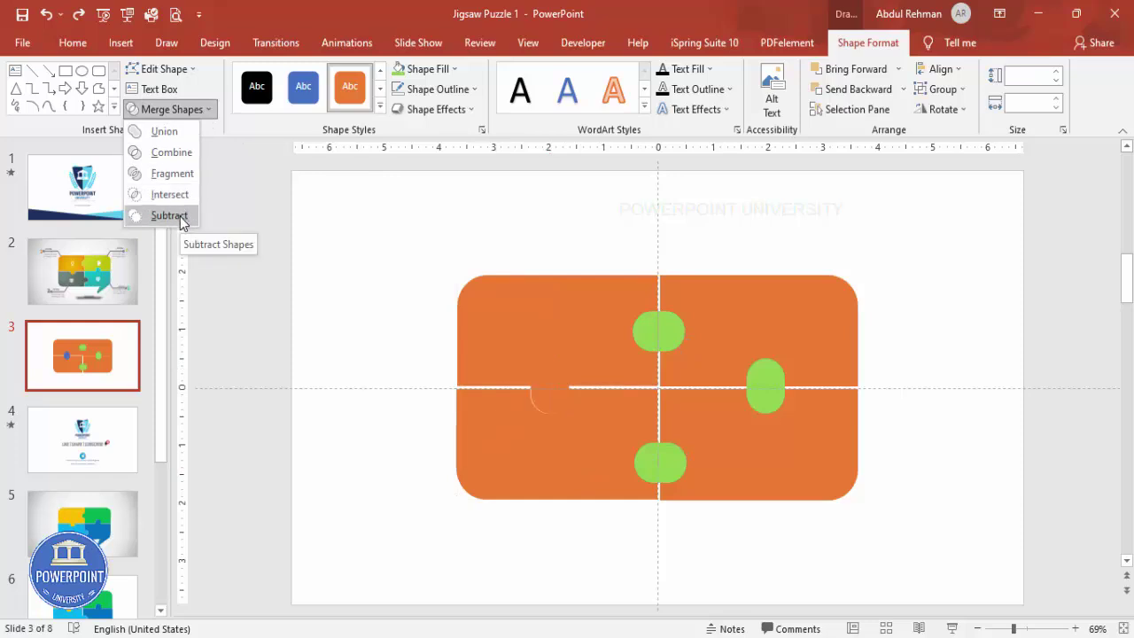
{"action": "left_click", "coordinate": [404, 422]}
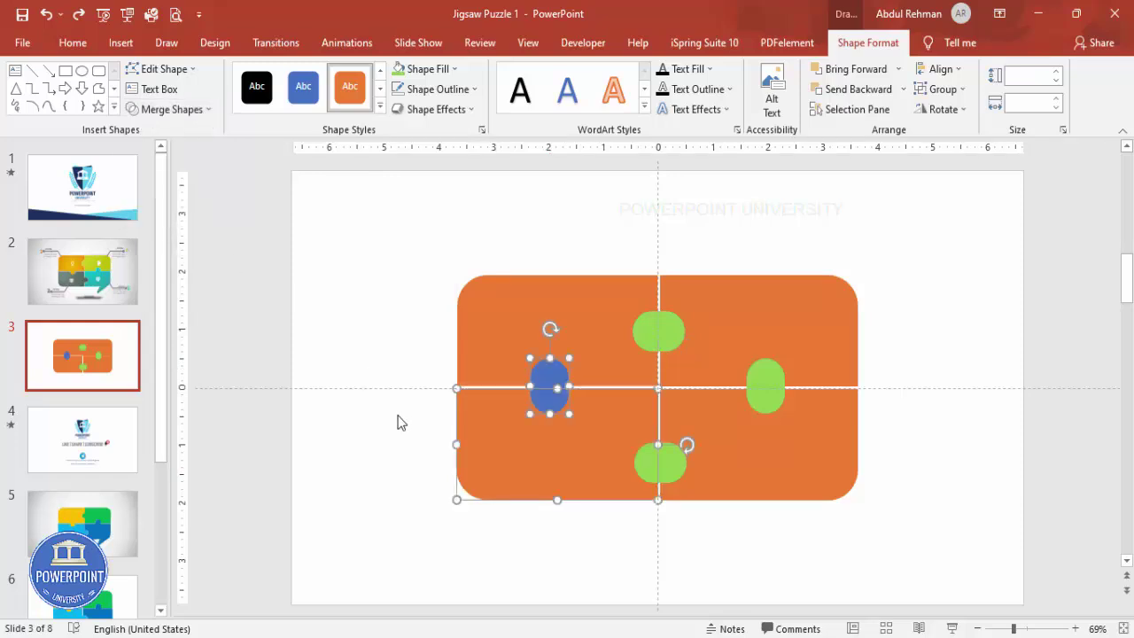
{"action": "left_click", "coordinate": [395, 448]}
{"action": "left_click", "coordinate": [568, 436]}
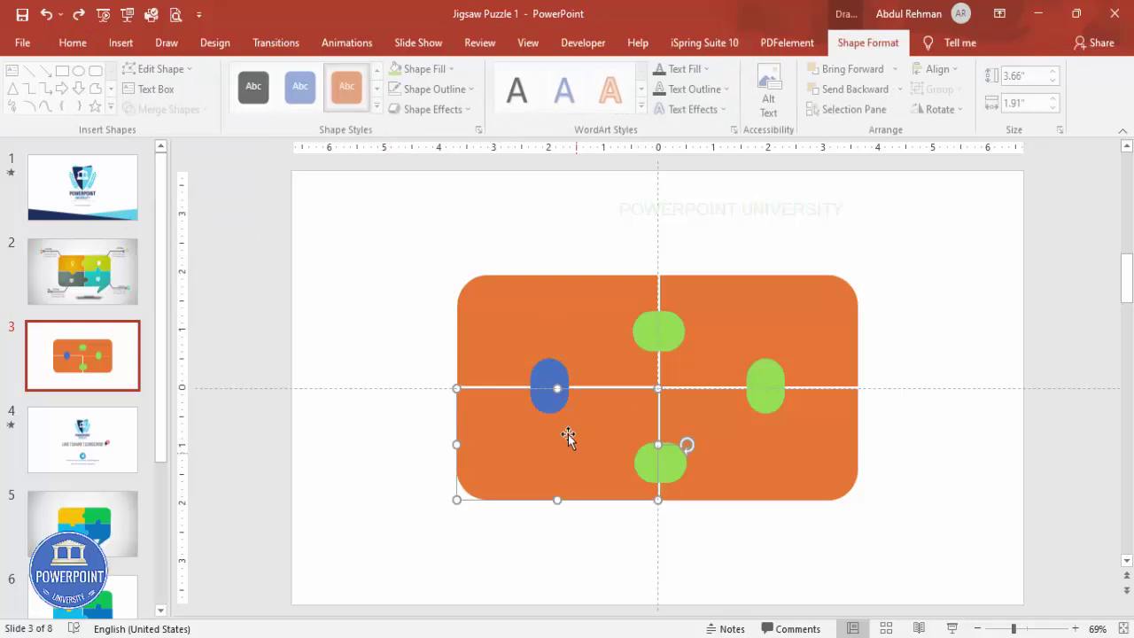
{"action": "left_click", "coordinate": [551, 379], "text": "shift"}
{"action": "left_click", "coordinate": [192, 117]}
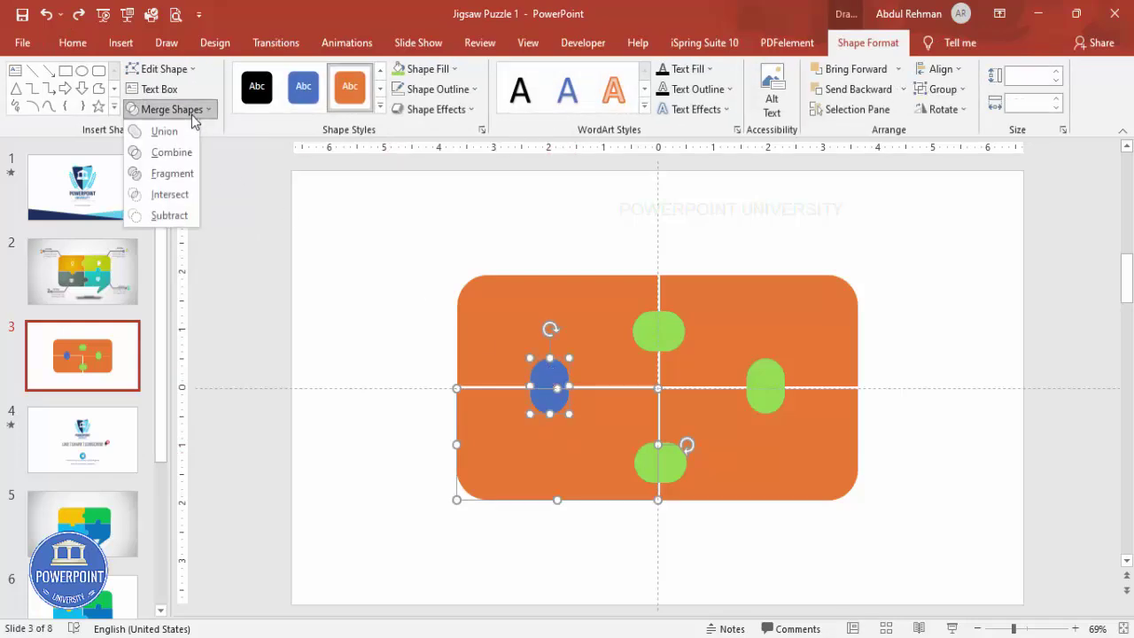
{"action": "left_click", "coordinate": [168, 216]}
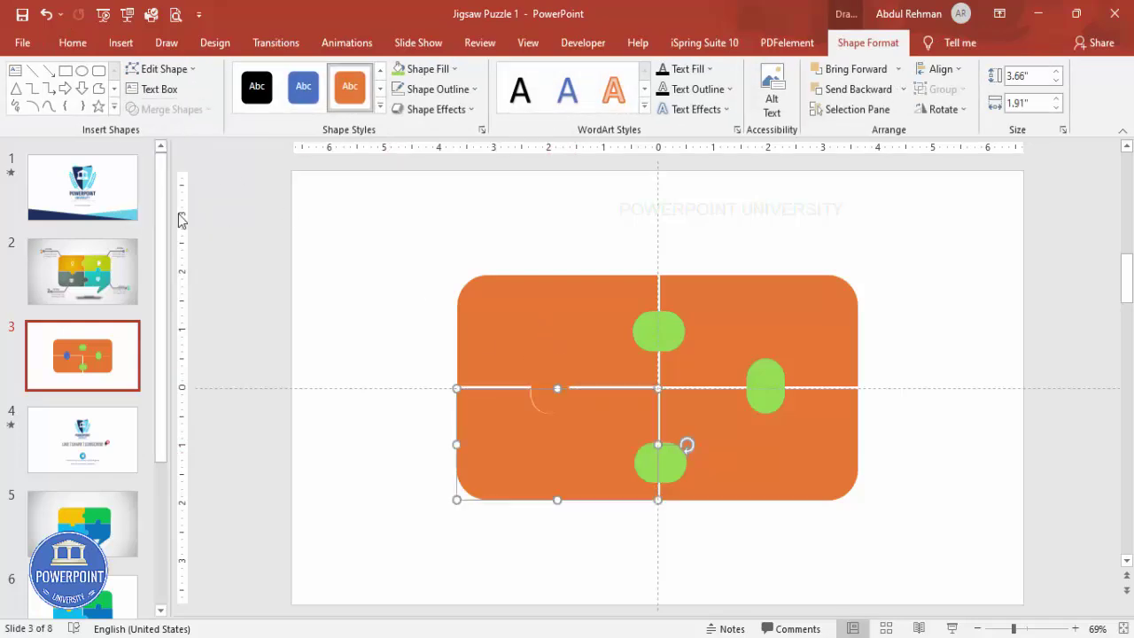
{"action": "left_click_drag", "start_coordinate": [581, 467], "coordinate": [539, 514]}
{"action": "key", "text": "ctrl+z"}
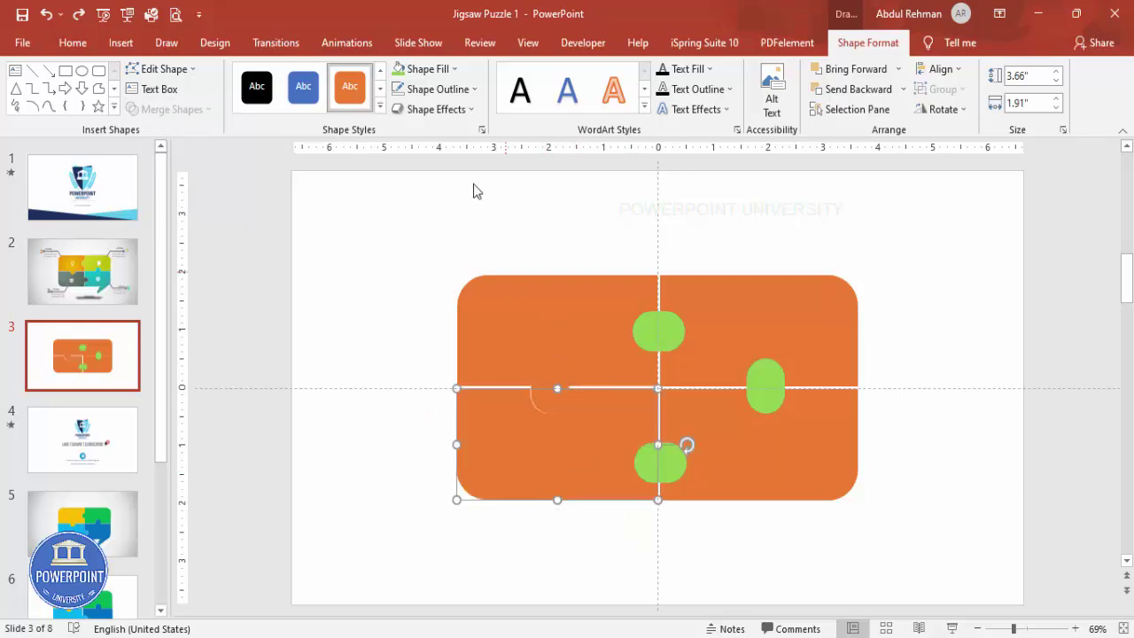
Fill the lower-left piece with the recent yellow-green and the upper-left piece standard blue
{"action": "left_click", "coordinate": [417, 69]}
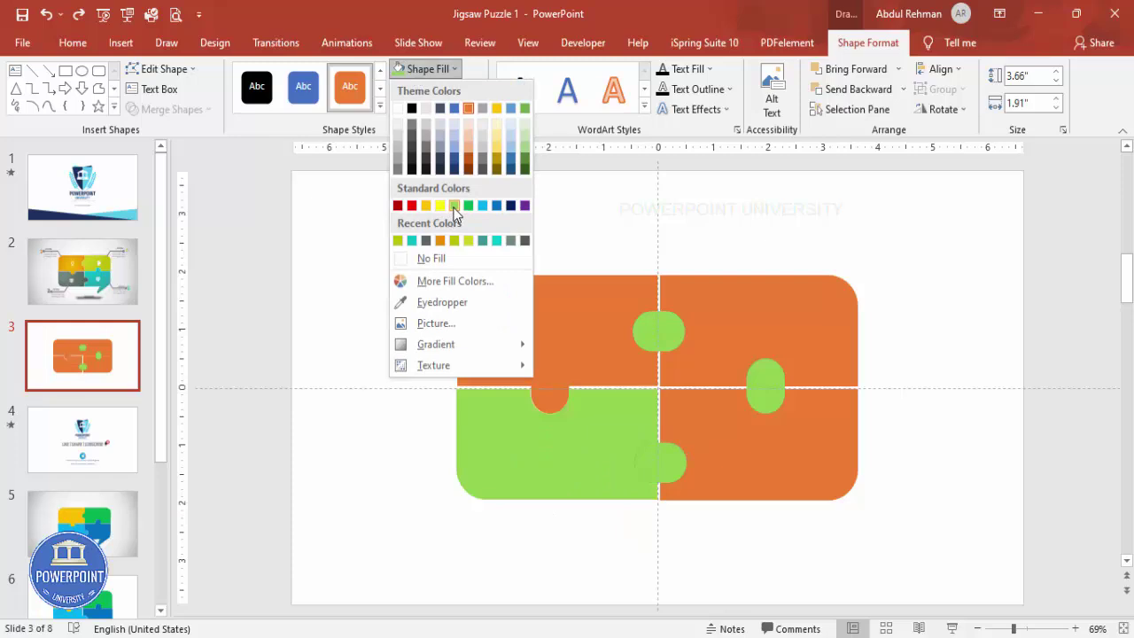
{"action": "left_click", "coordinate": [398, 241]}
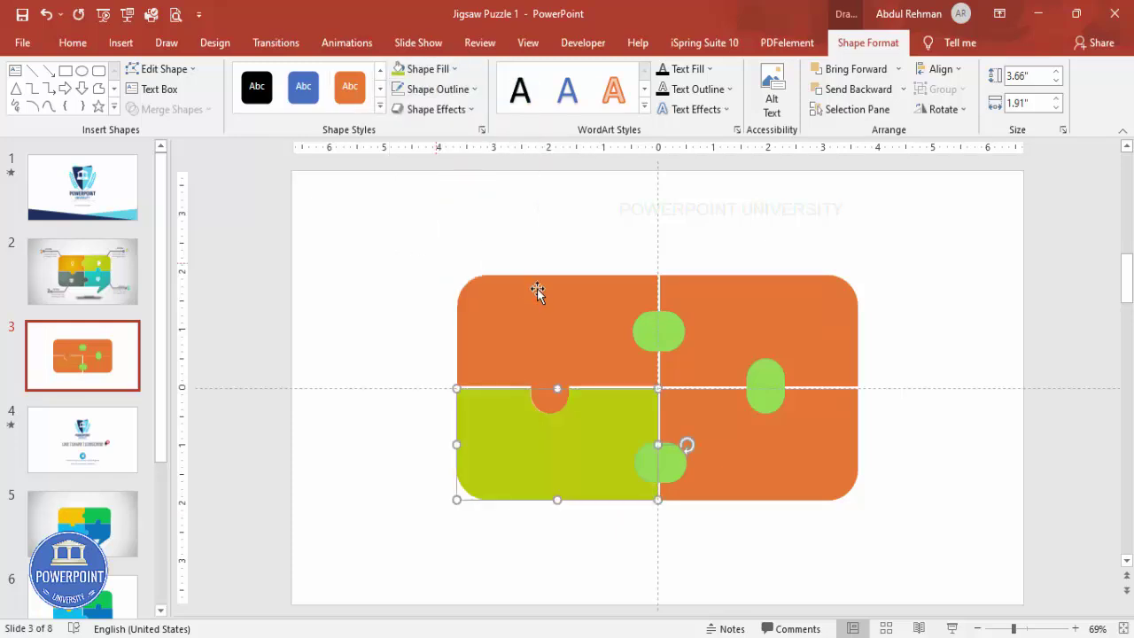
{"action": "left_click", "coordinate": [537, 288]}
{"action": "left_click", "coordinate": [421, 69]}
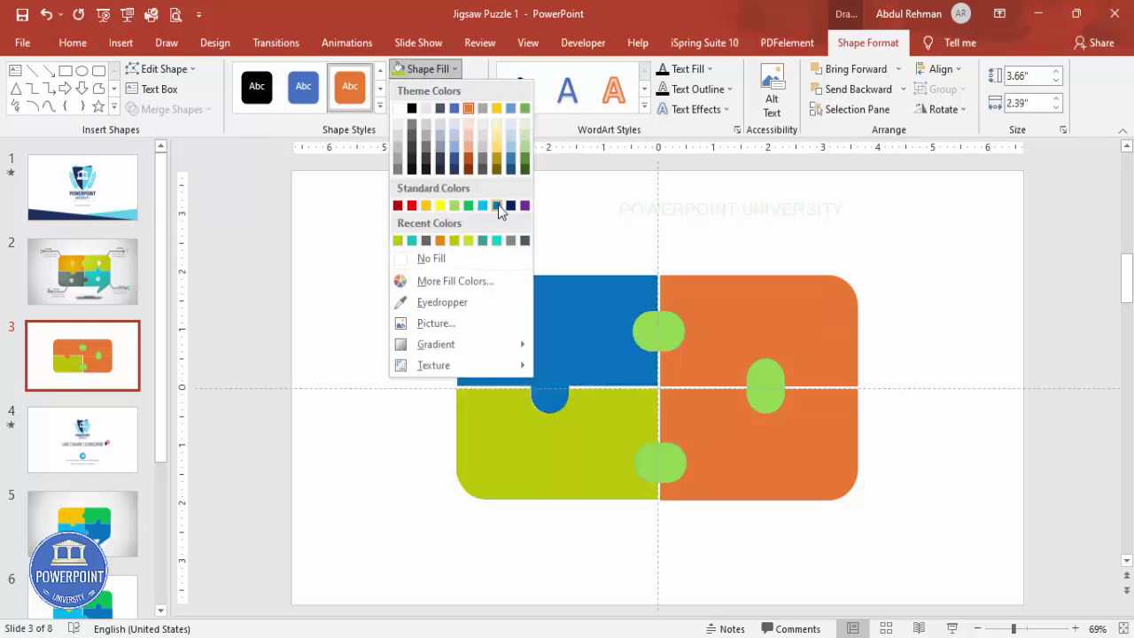
{"action": "left_click", "coordinate": [498, 205]}
{"action": "left_click", "coordinate": [382, 320]}
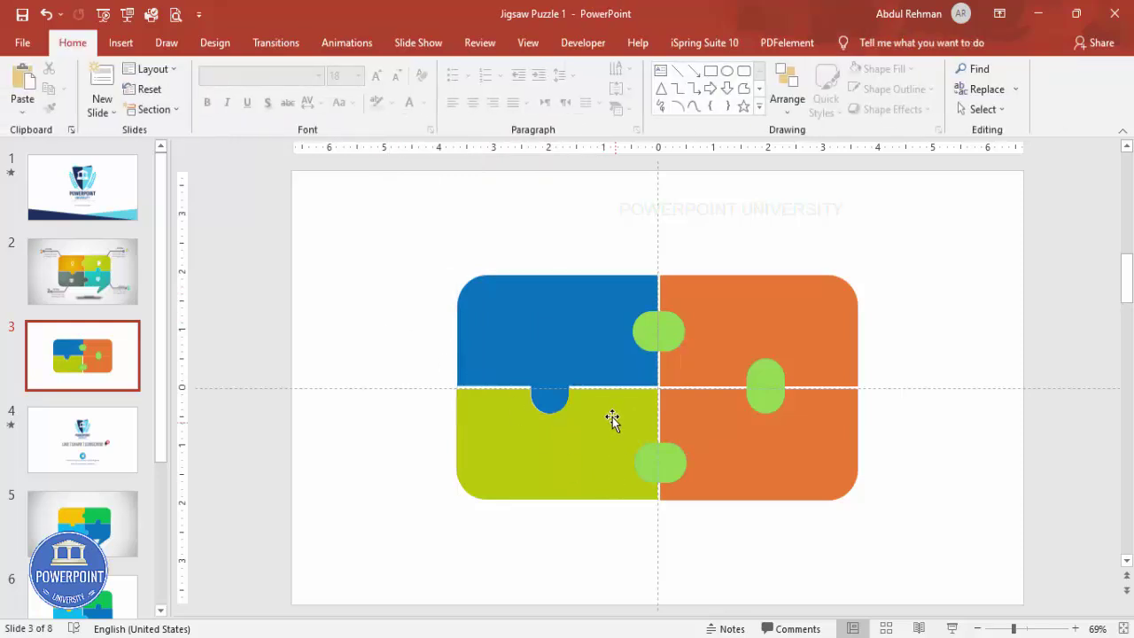
Union the middle green knob onto the top-right piece as a tab
{"action": "left_click", "coordinate": [752, 323]}
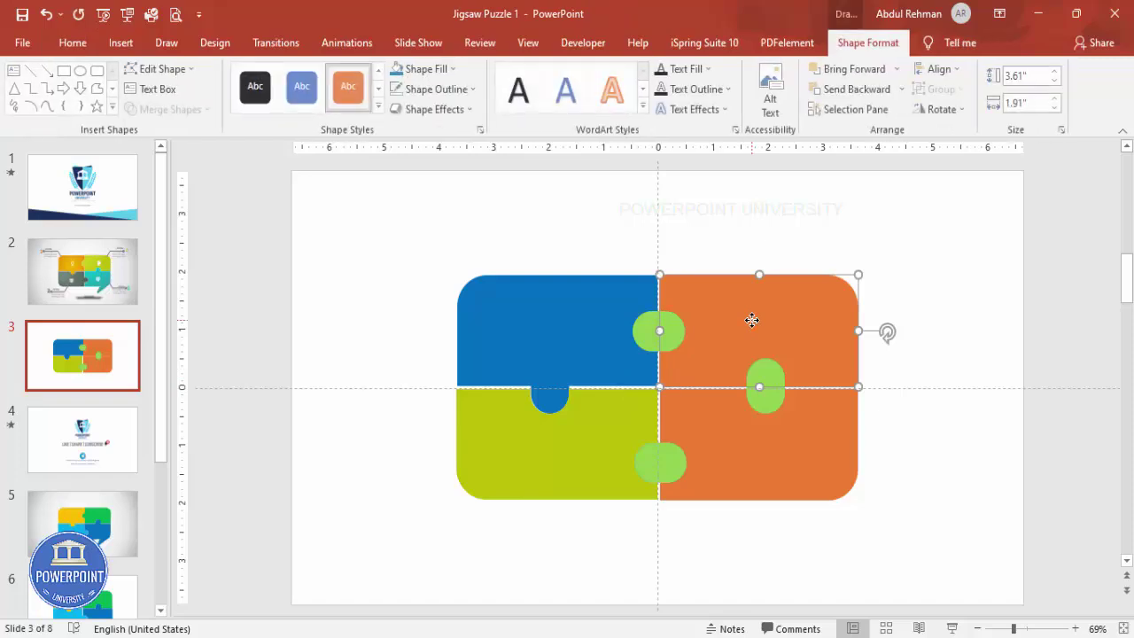
{"action": "left_click", "coordinate": [646, 330], "text": "shift"}
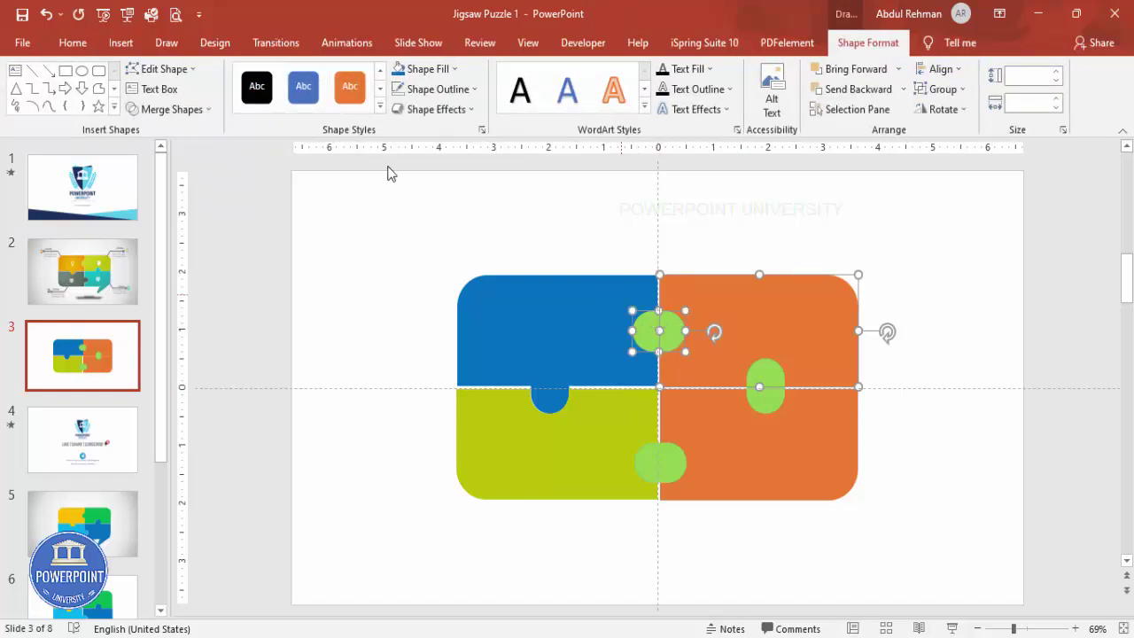
{"action": "left_click", "coordinate": [175, 110]}
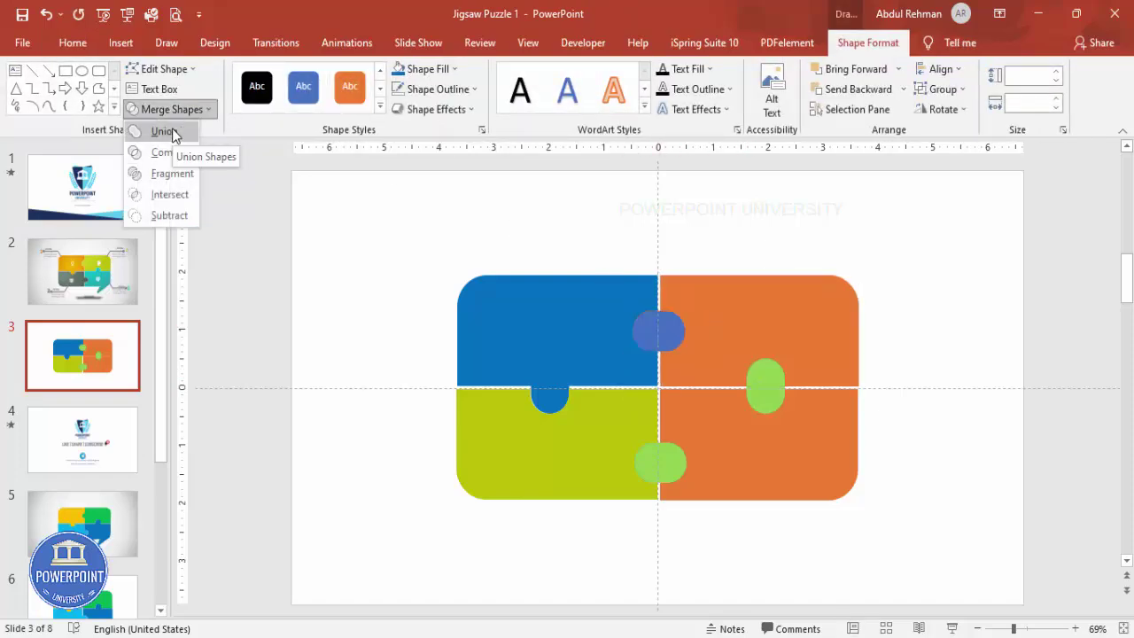
{"action": "left_click", "coordinate": [165, 132]}
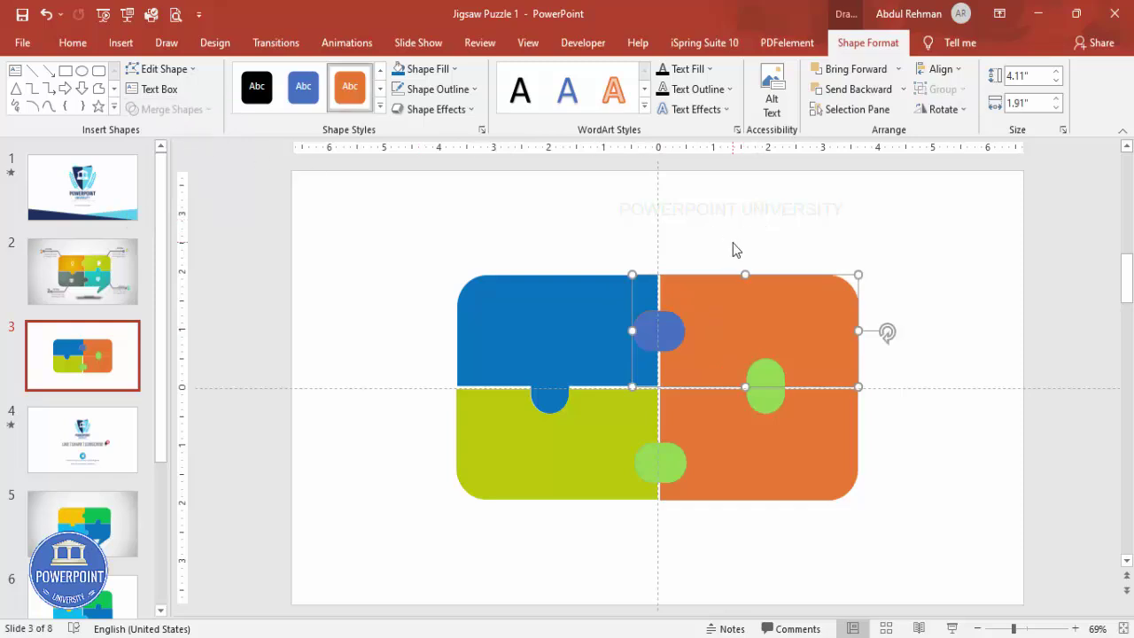
Subtract the knob copy from the blue piece to cut a matching right-edge notch
{"action": "left_click", "coordinate": [560, 294]}
{"action": "left_click", "coordinate": [658, 320], "text": "shift"}
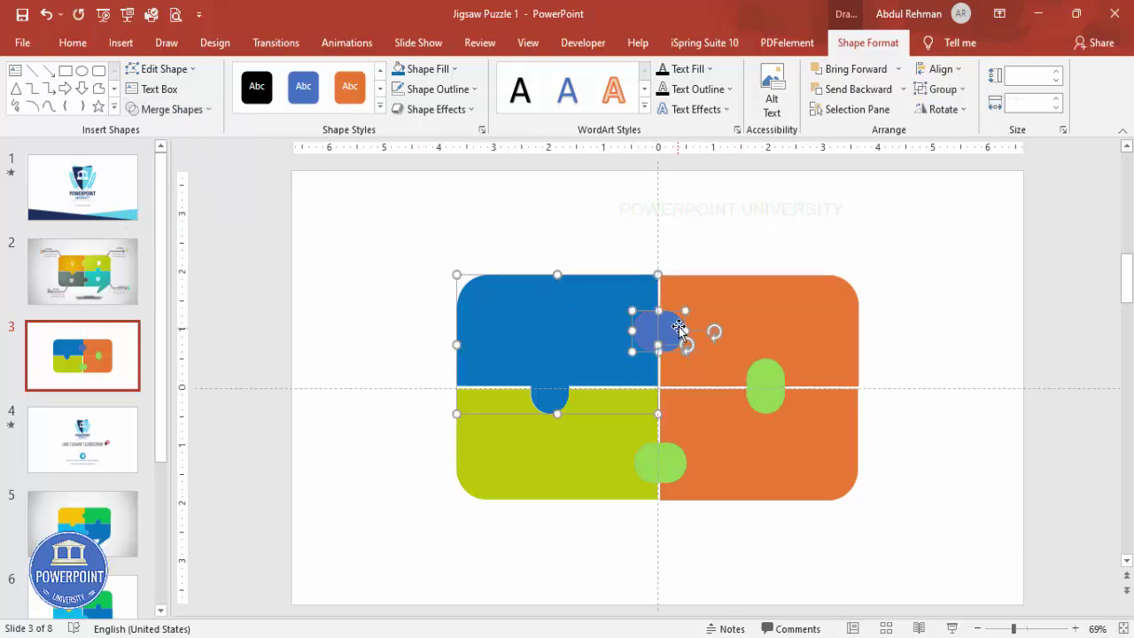
{"action": "left_click", "coordinate": [186, 114]}
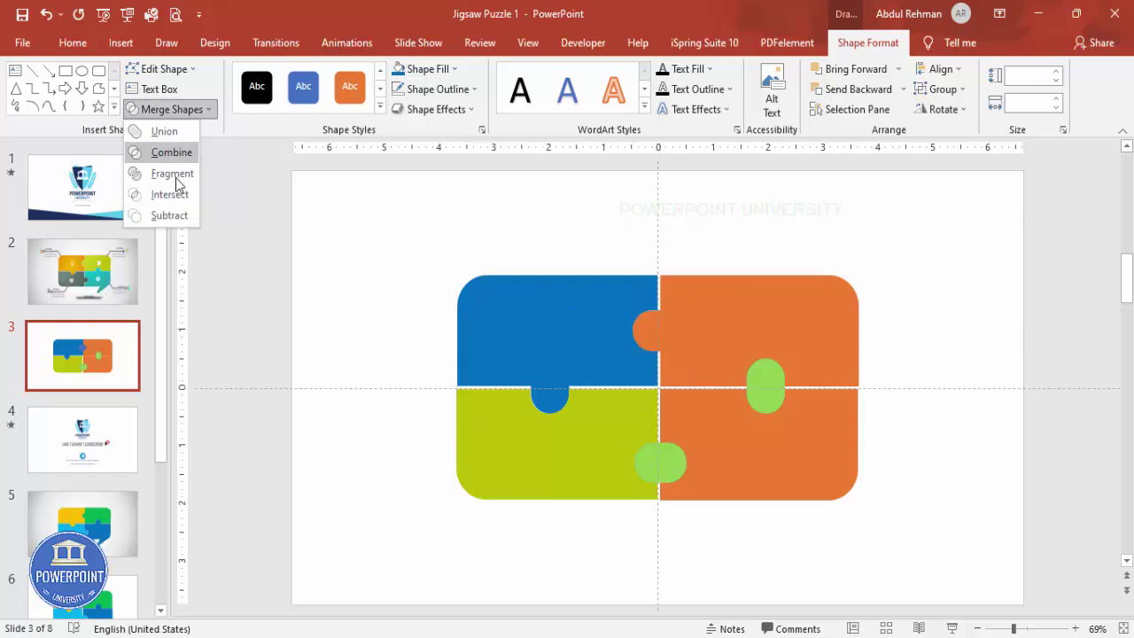
{"action": "left_click", "coordinate": [177, 216]}
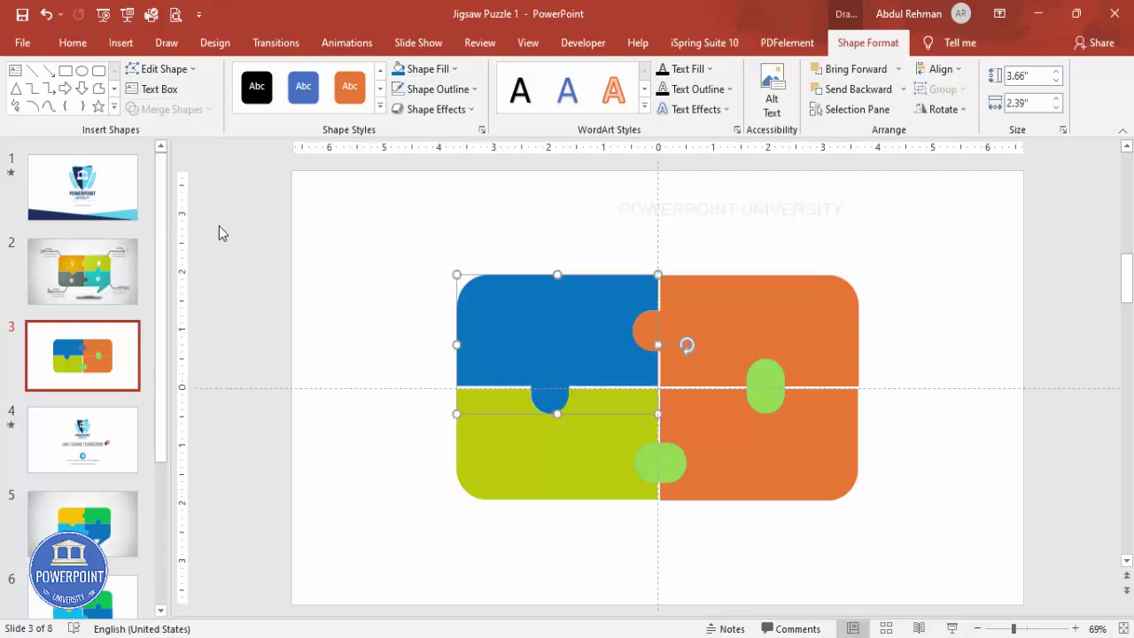
{"action": "left_click_drag", "start_coordinate": [645, 295], "coordinate": [562, 240]}
Return the blue piece to place and fill the top-right piece purple
{"action": "key", "text": "ctrl+z"}
{"action": "left_click", "coordinate": [707, 293]}
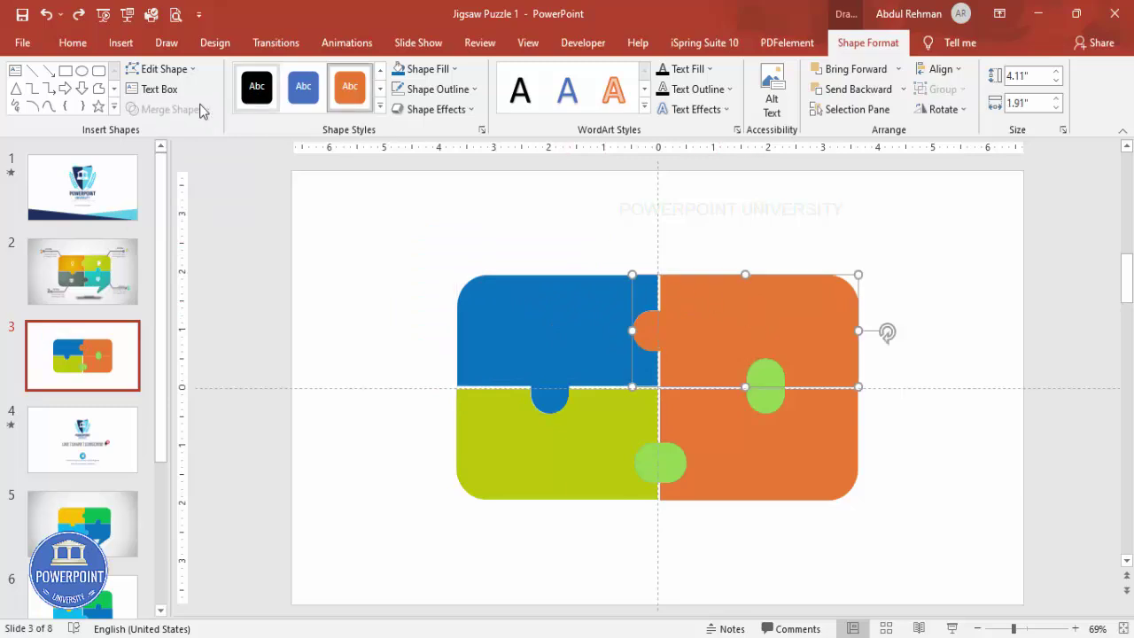
{"action": "left_click", "coordinate": [428, 68]}
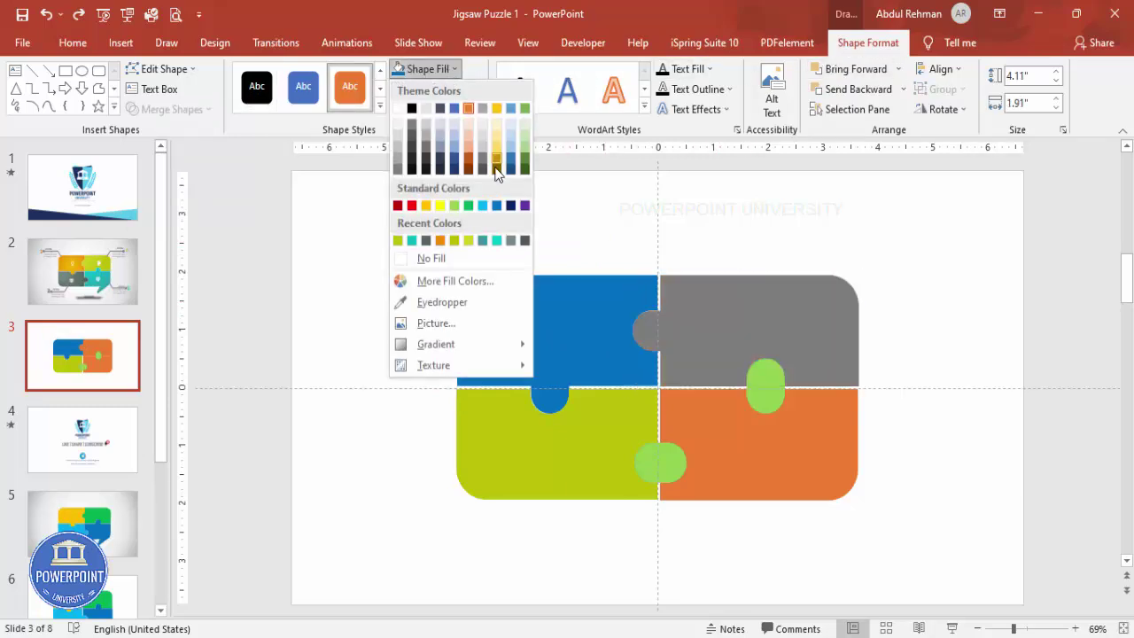
{"action": "left_click", "coordinate": [525, 206]}
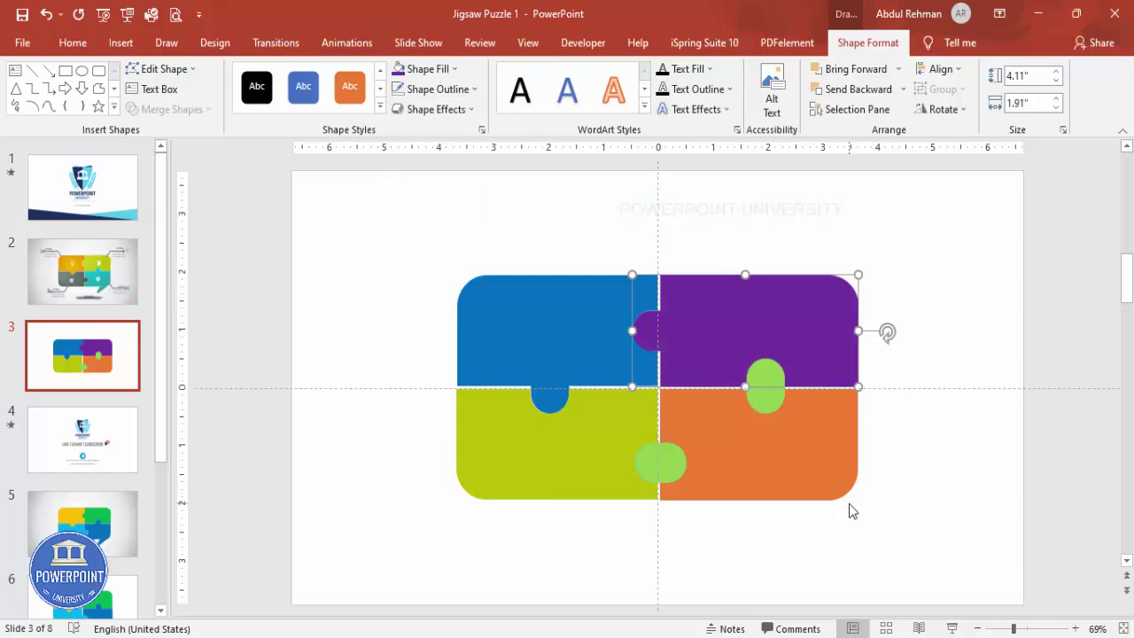
Union the lower knob onto the yellow-green piece as a right-edge tab
{"action": "left_click", "coordinate": [584, 455]}
{"action": "left_click", "coordinate": [674, 470], "text": "shift"}
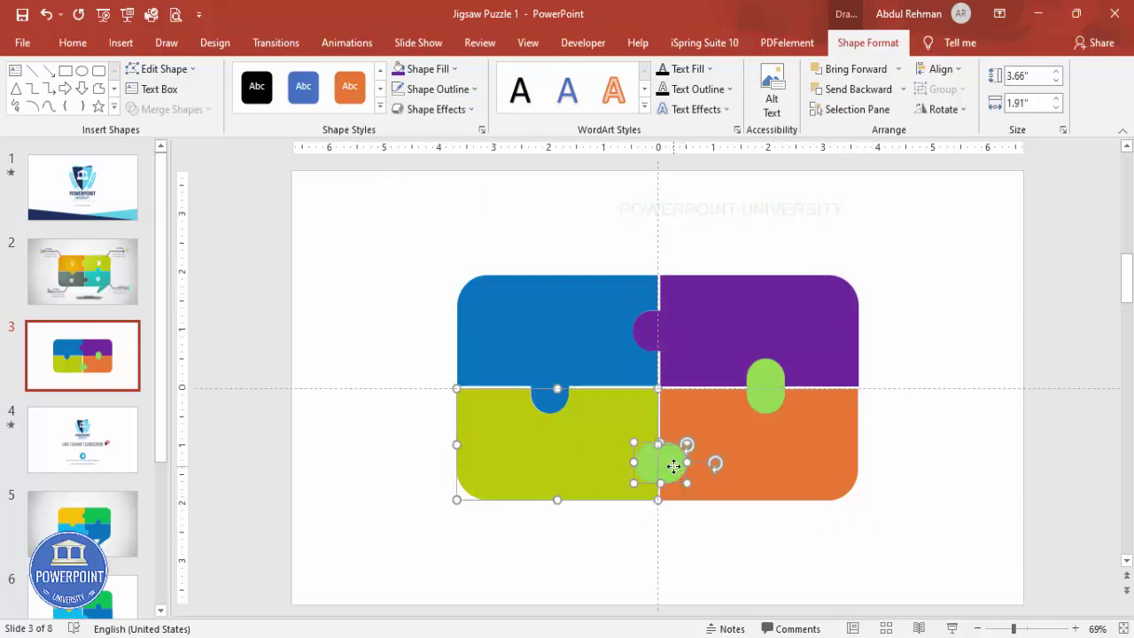
{"action": "left_click", "coordinate": [191, 118]}
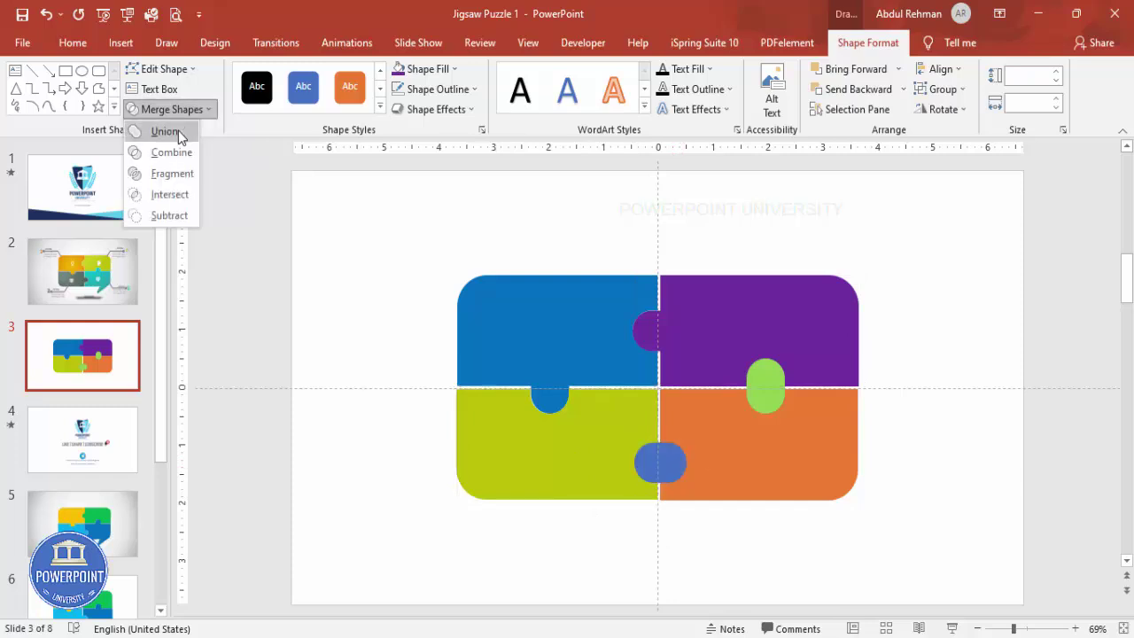
{"action": "left_click", "coordinate": [179, 130]}
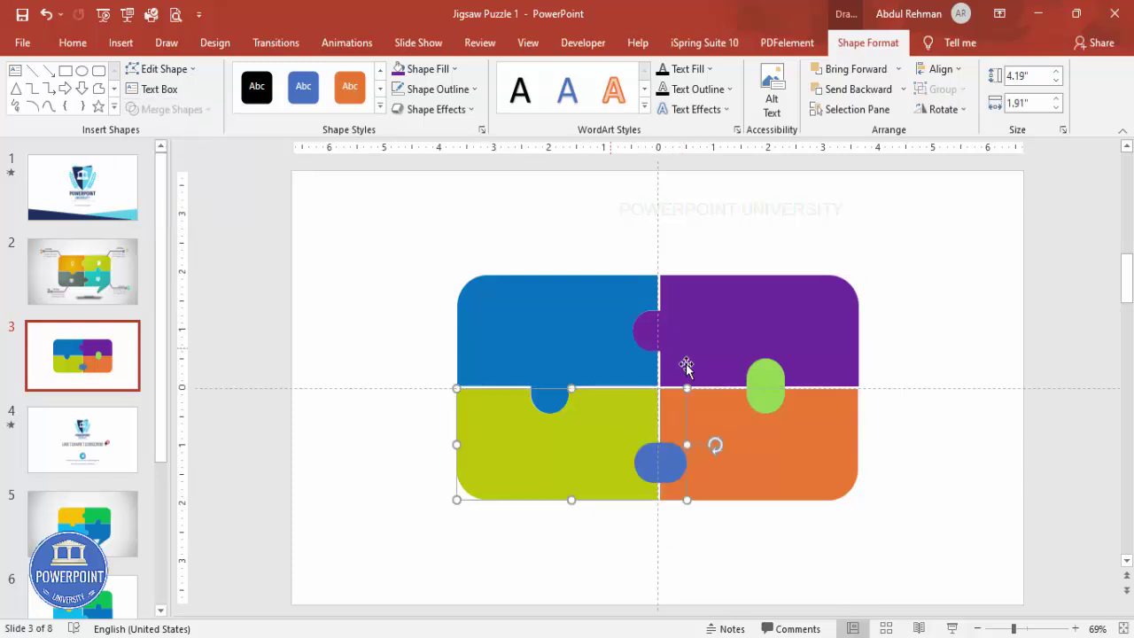
Subtract the blue knob from the orange piece and test the yellow-green piece's fit
{"action": "left_click", "coordinate": [700, 446]}
{"action": "left_click", "coordinate": [680, 462], "text": "shift"}
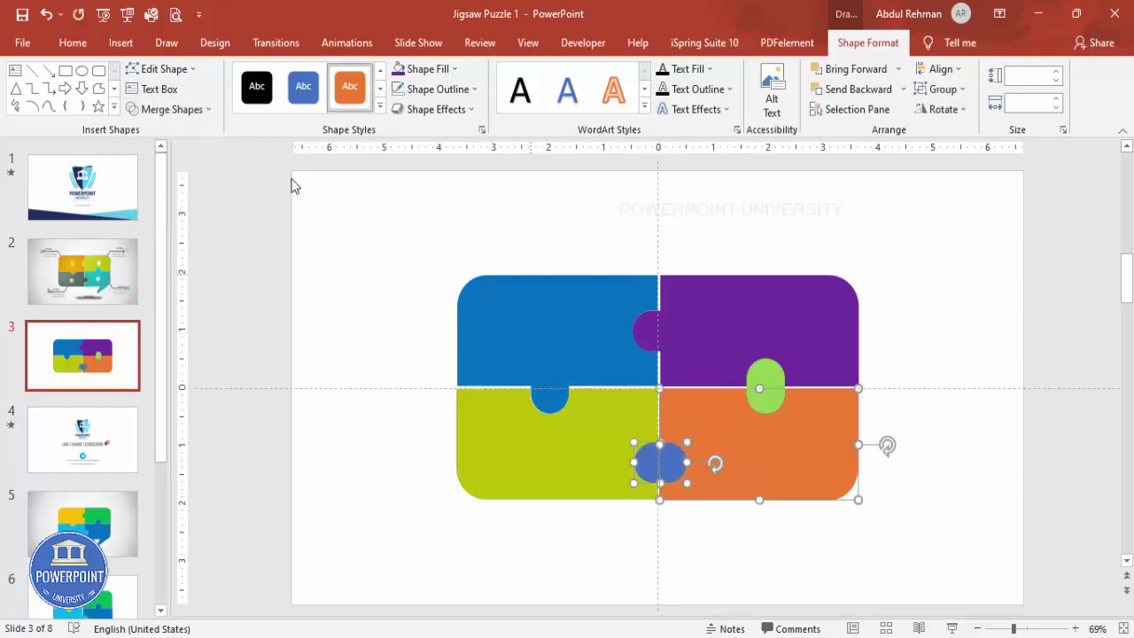
{"action": "left_click", "coordinate": [183, 109]}
{"action": "left_click", "coordinate": [164, 215]}
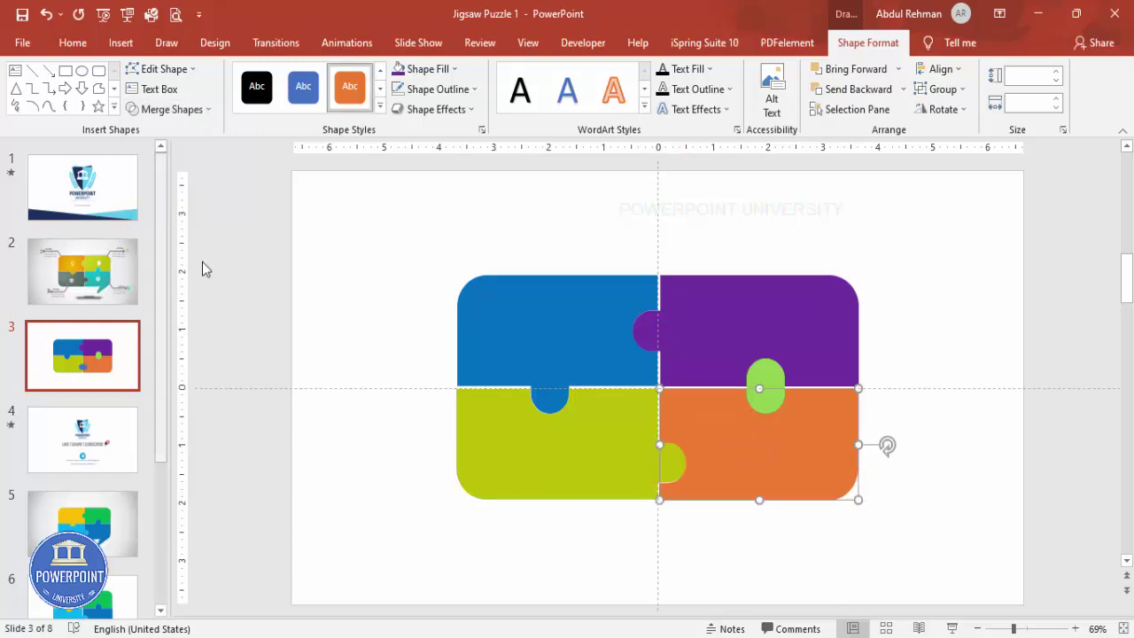
{"action": "left_click_drag", "start_coordinate": [541, 430], "coordinate": [470, 454]}
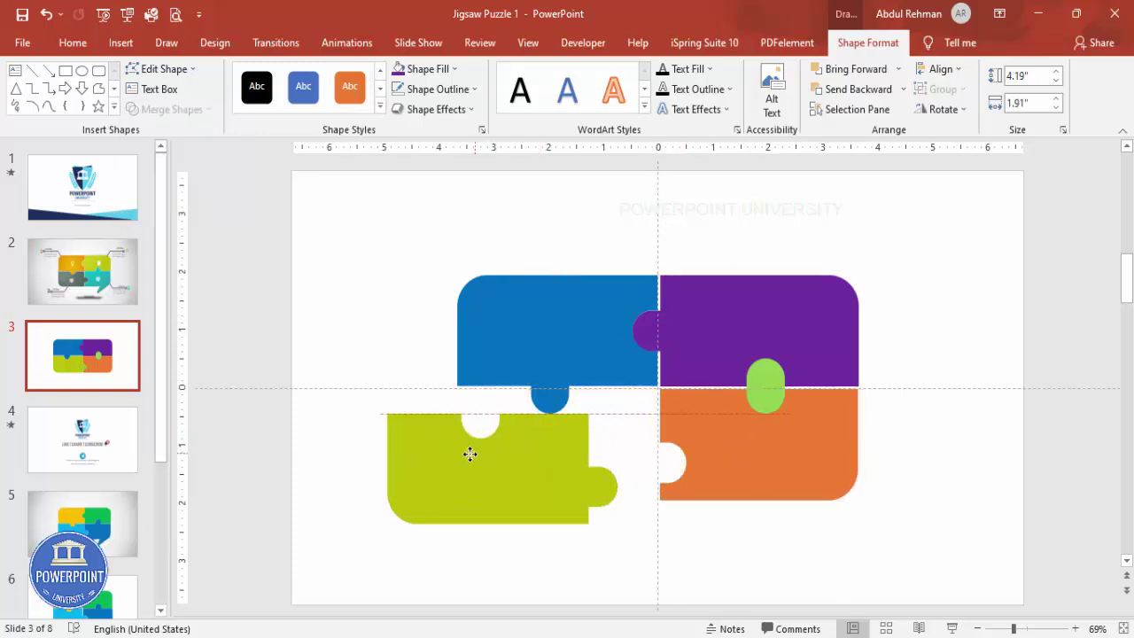
{"action": "left_click_drag", "start_coordinate": [574, 476], "coordinate": [643, 450]}
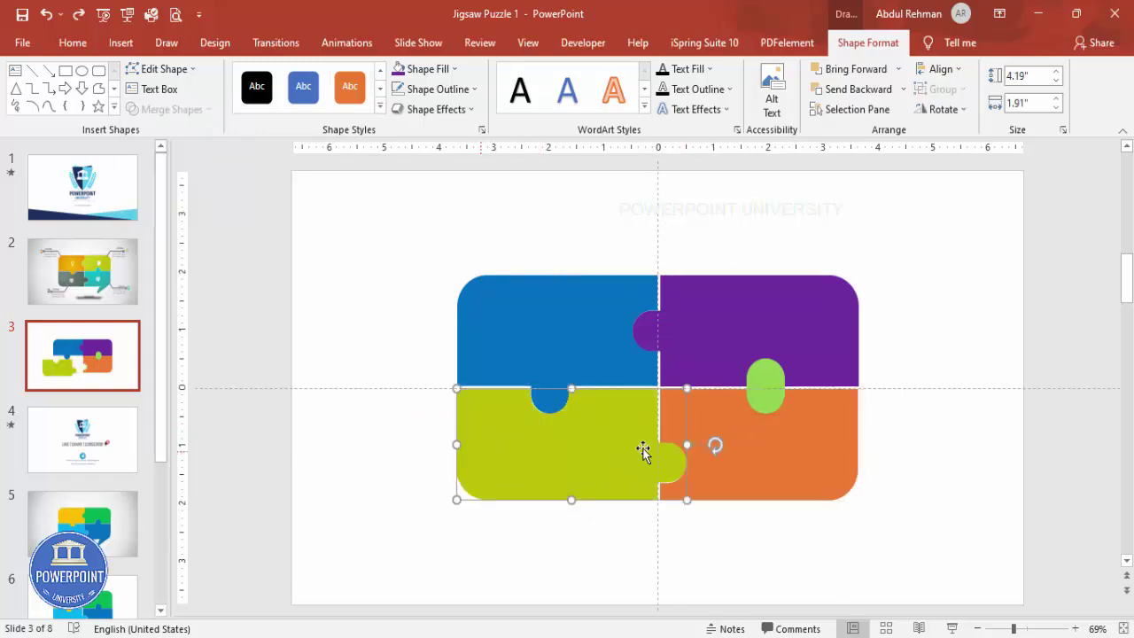
Union the light-green oval onto the bottom-right orange piece
{"action": "left_click", "coordinate": [804, 467]}
{"action": "left_click", "coordinate": [773, 375], "text": "shift"}
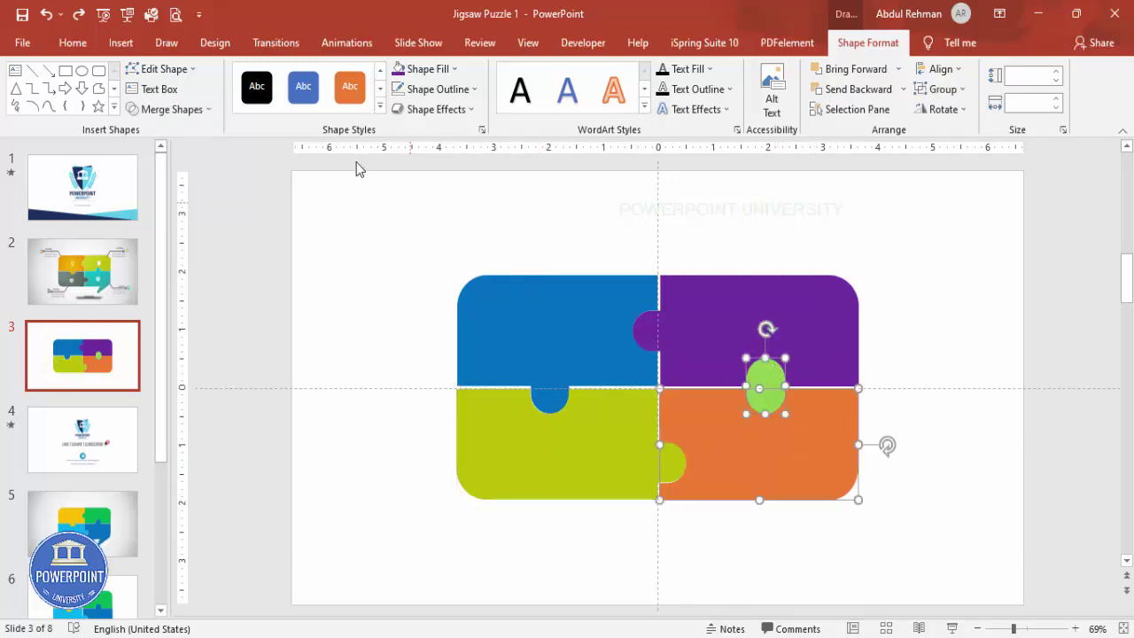
{"action": "left_click", "coordinate": [172, 109]}
{"action": "left_click", "coordinate": [168, 132]}
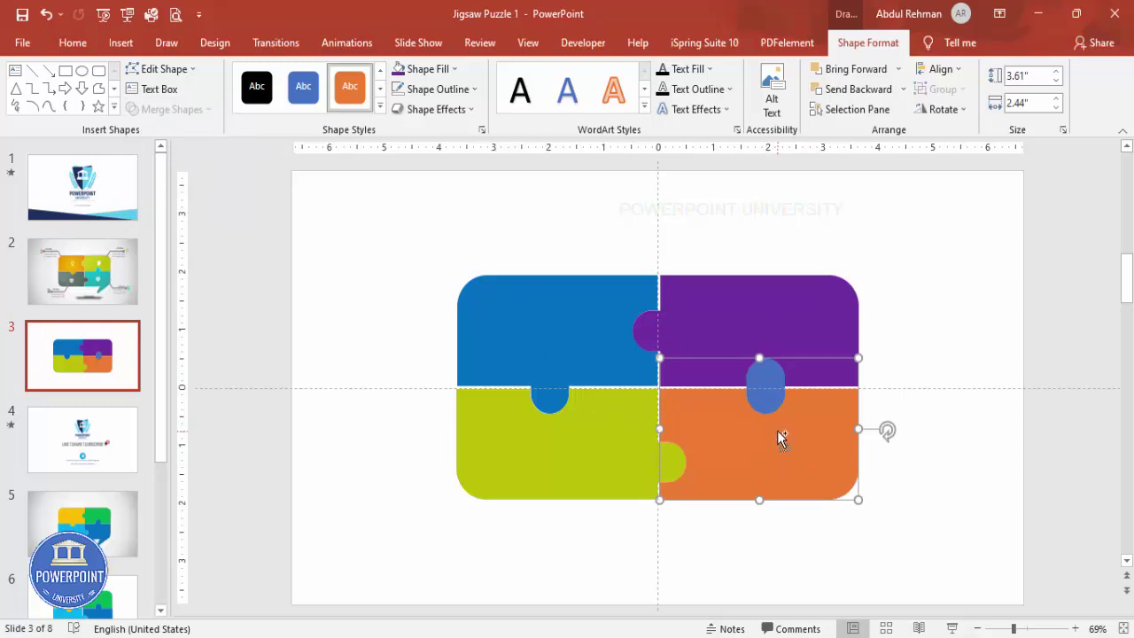
Redo the Union of the green oval with the orange piece to form its round tab
{"action": "key", "text": "ctrl+z"}
{"action": "left_click", "coordinate": [918, 443]}
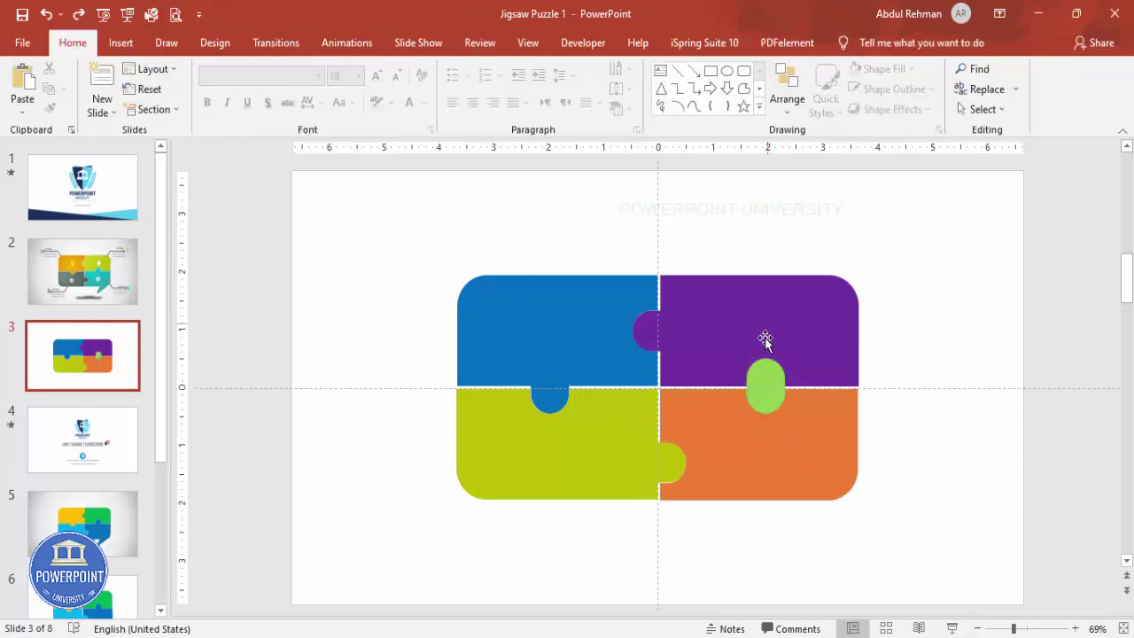
{"action": "left_click", "coordinate": [770, 466]}
{"action": "left_click", "coordinate": [772, 377], "text": "shift"}
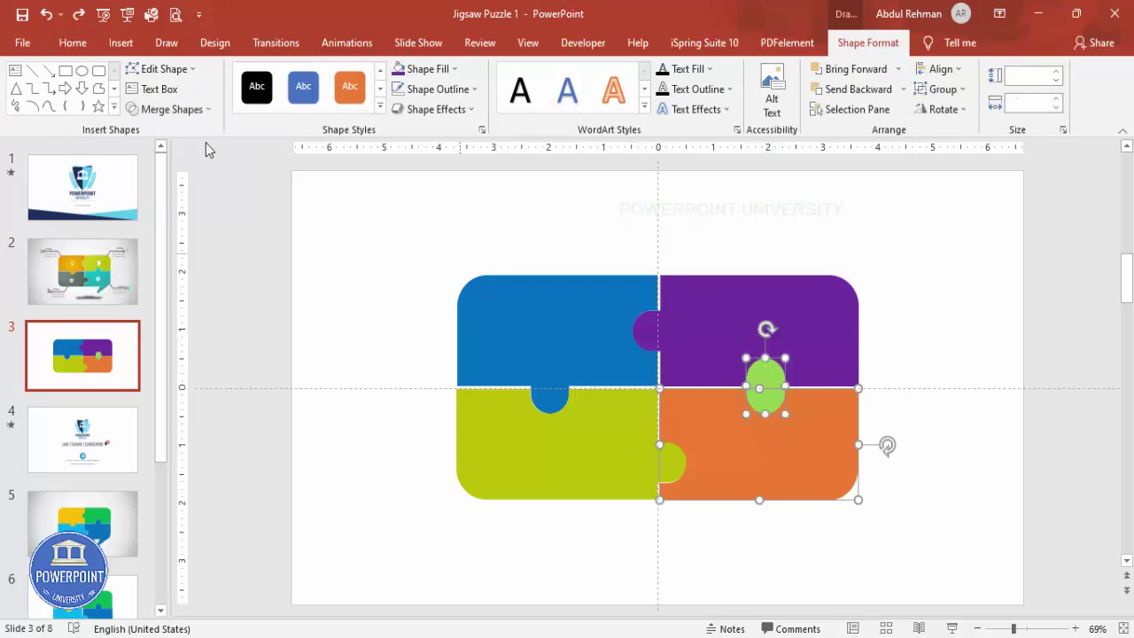
{"action": "left_click", "coordinate": [172, 109]}
{"action": "left_click", "coordinate": [172, 133]}
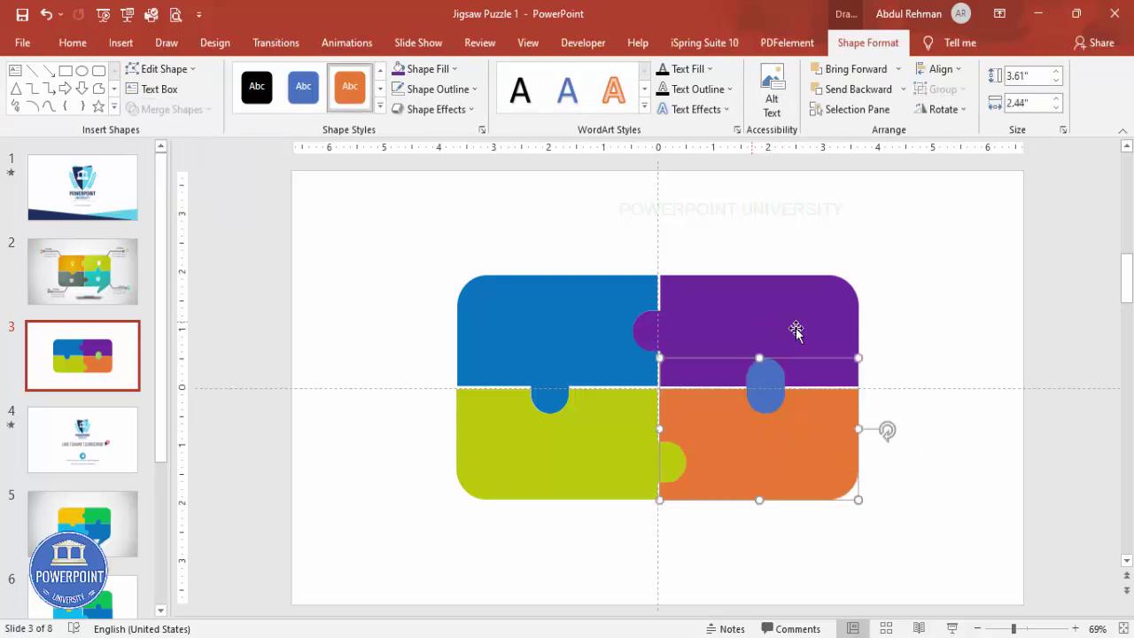
Subtract the oval from the purple piece to cut a matching notch
{"action": "left_click", "coordinate": [764, 324]}
{"action": "left_click", "coordinate": [773, 373], "text": "shift"}
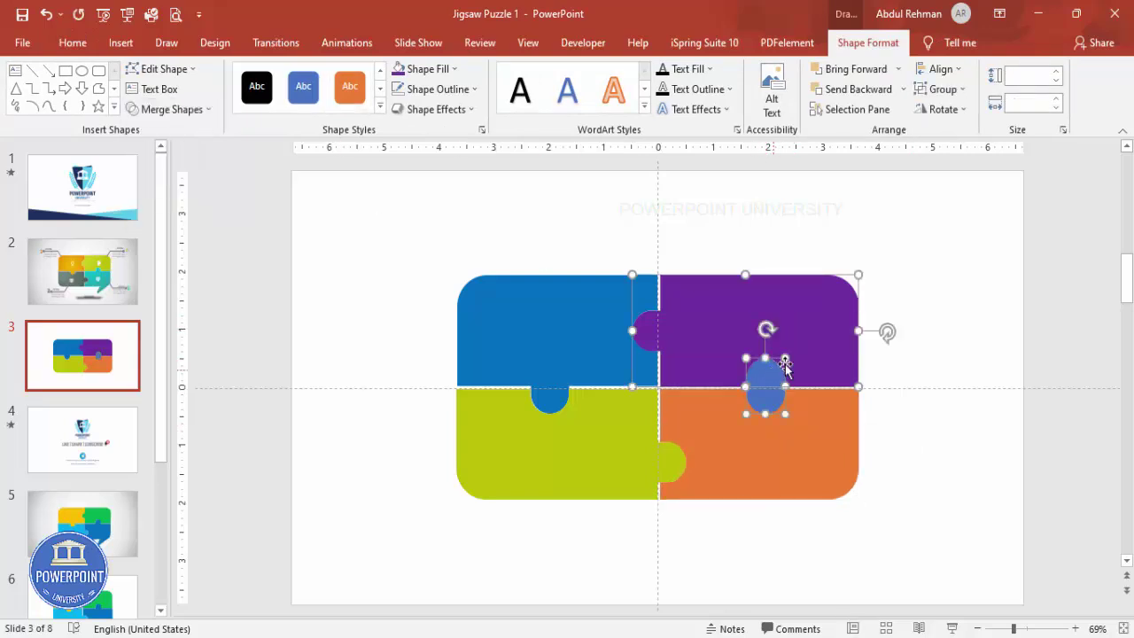
{"action": "left_click", "coordinate": [171, 109]}
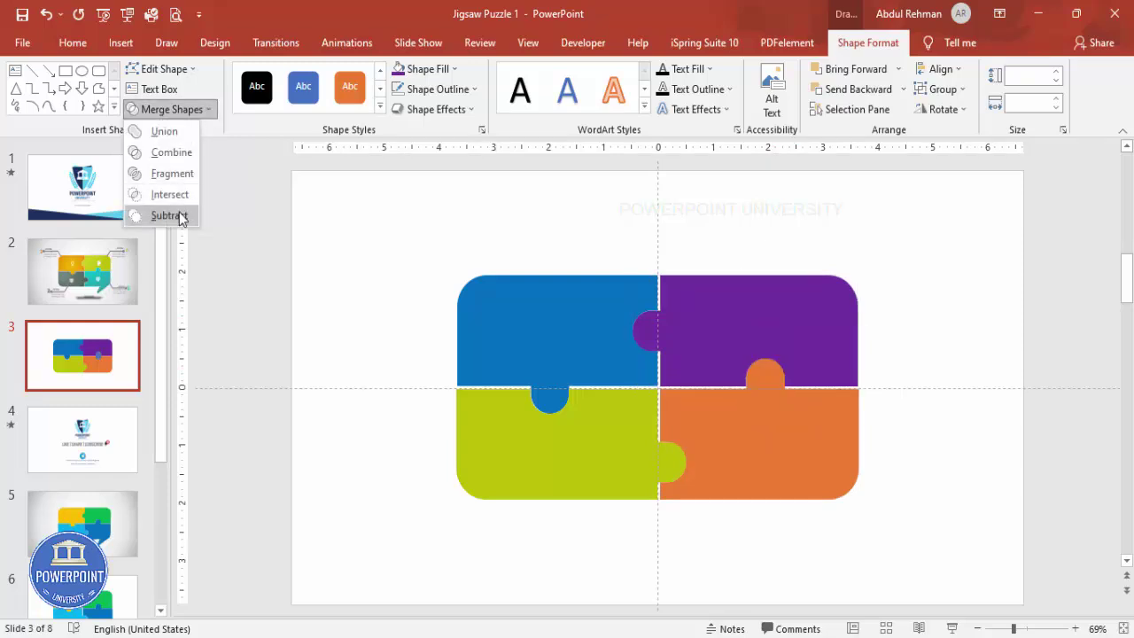
{"action": "left_click", "coordinate": [181, 217]}
Pull the four pieces apart to test the interlock, then undo the moves
{"action": "left_click_drag", "start_coordinate": [565, 334], "coordinate": [501, 286]}
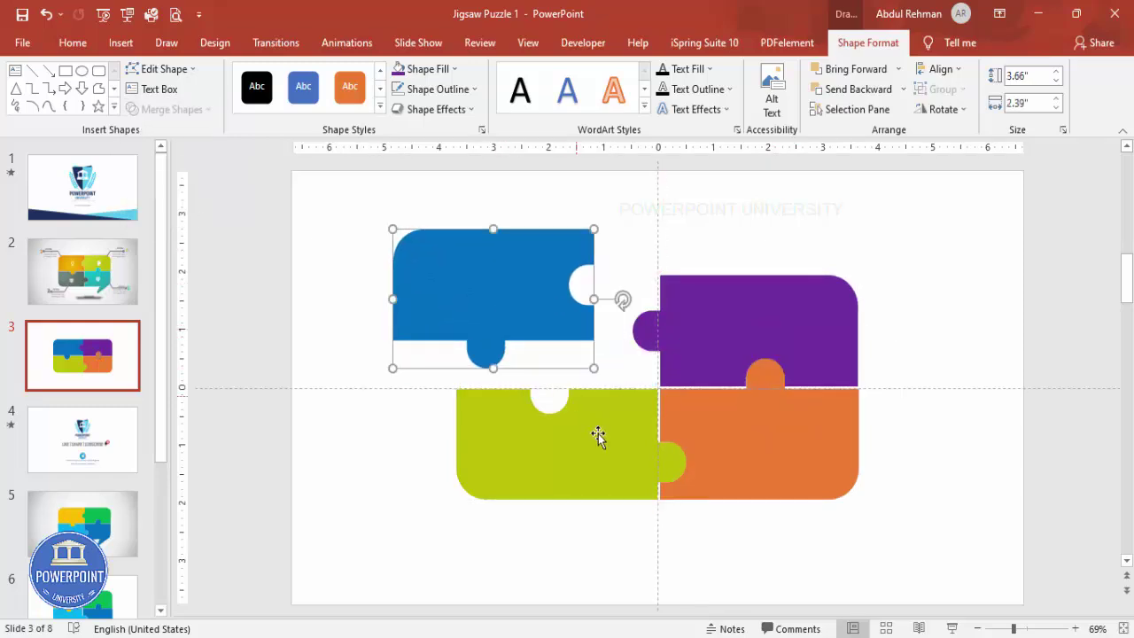
{"action": "left_click_drag", "start_coordinate": [600, 435], "coordinate": [521, 454]}
{"action": "left_click_drag", "start_coordinate": [772, 341], "coordinate": [786, 286]}
{"action": "left_click_drag", "start_coordinate": [778, 423], "coordinate": [838, 458]}
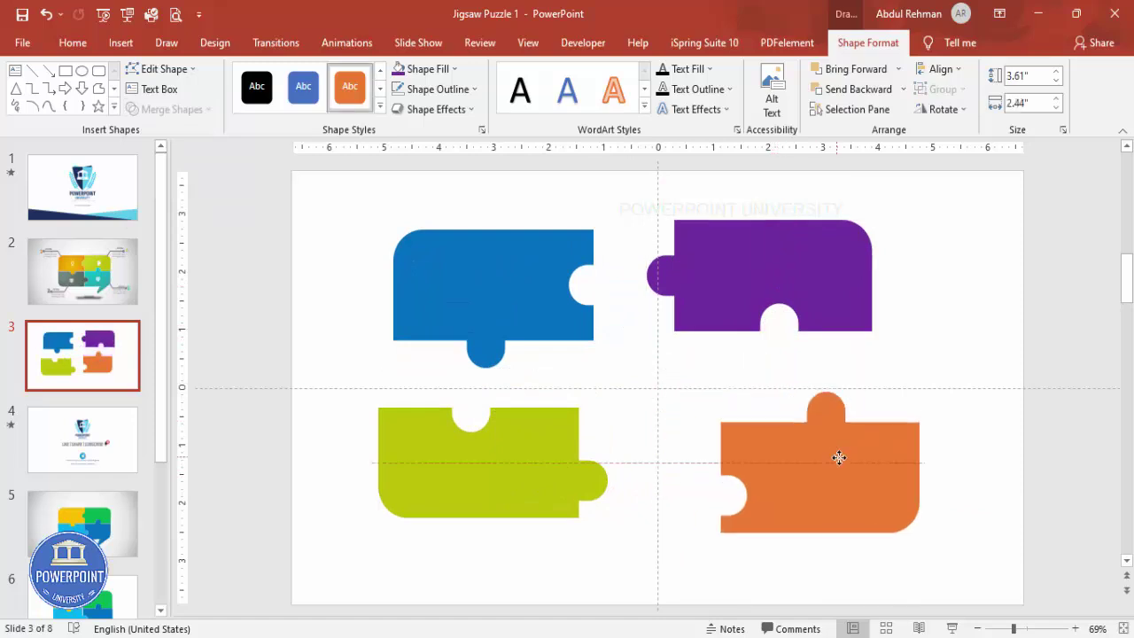
{"action": "key", "text": "ctrl+z"}
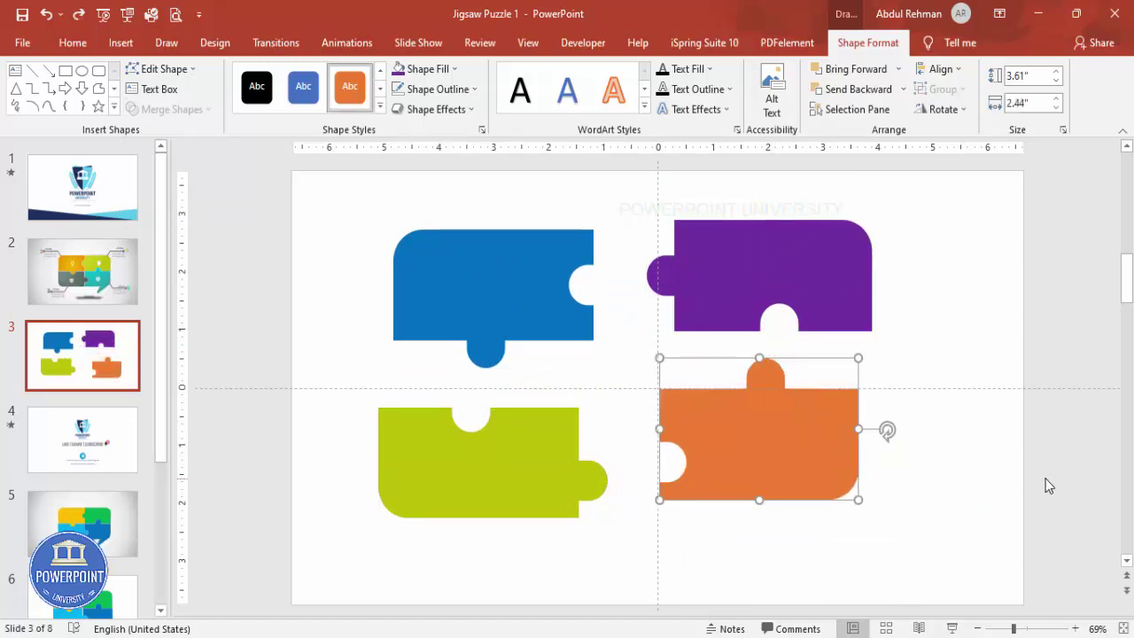
{"action": "key", "text": "ctrl+z"}
{"action": "key", "text": "ctrl+z"}
{"action": "key", "text": "ctrl+z"}
{"action": "key", "text": "ctrl+z"}
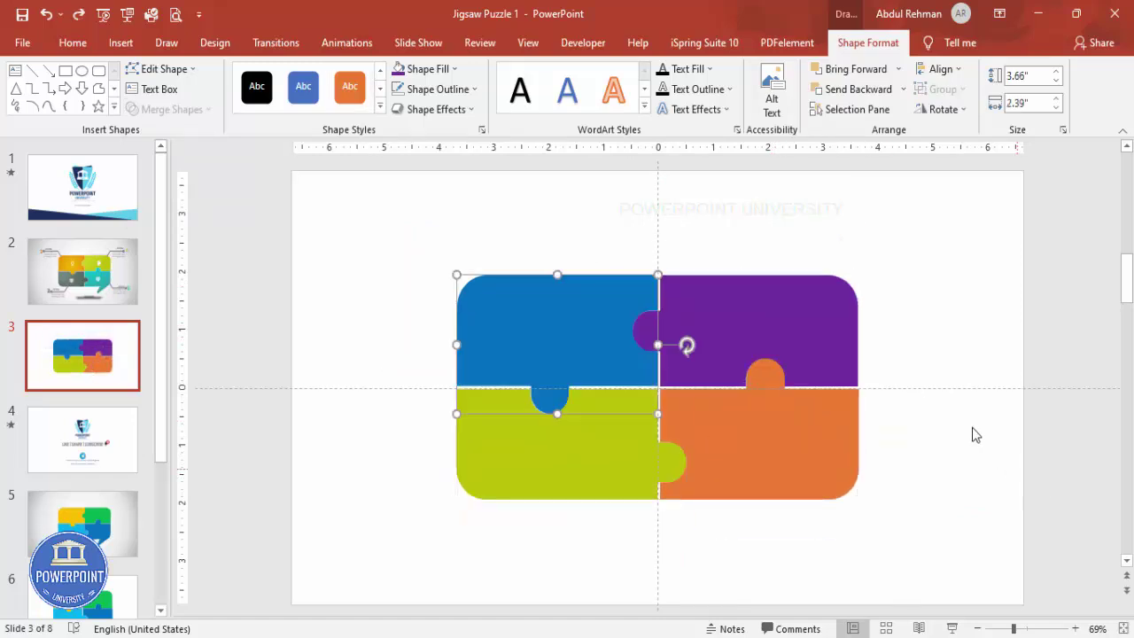
{"action": "left_click", "coordinate": [904, 282]}
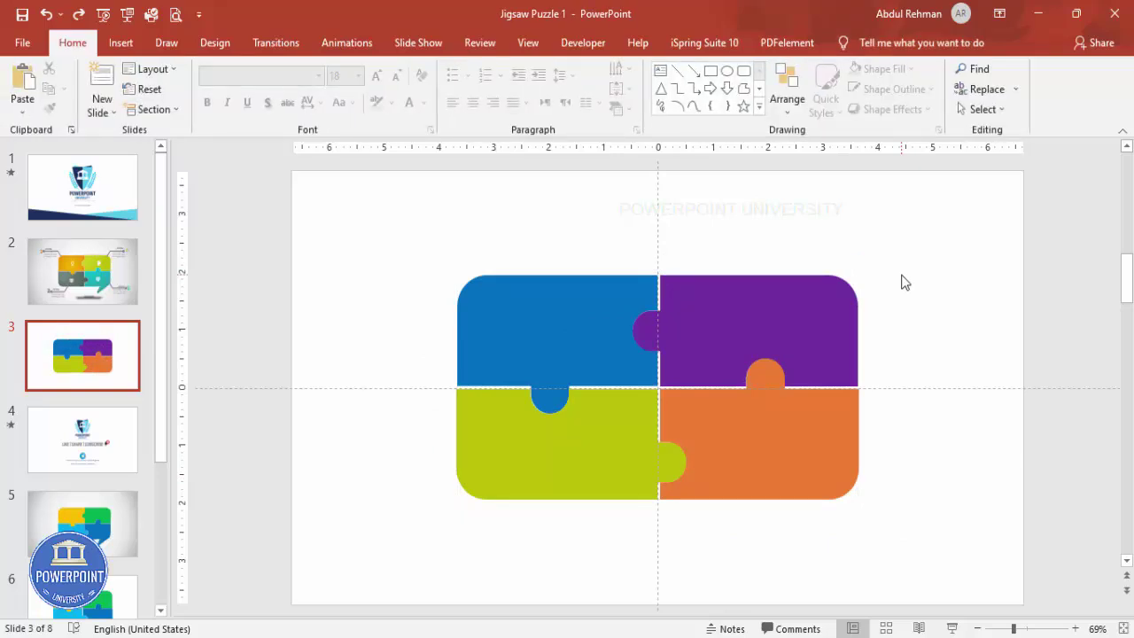
Draw a right triangle with no outline below the orange piece
{"action": "left_click", "coordinate": [109, 39]}
{"action": "left_click", "coordinate": [263, 104]}
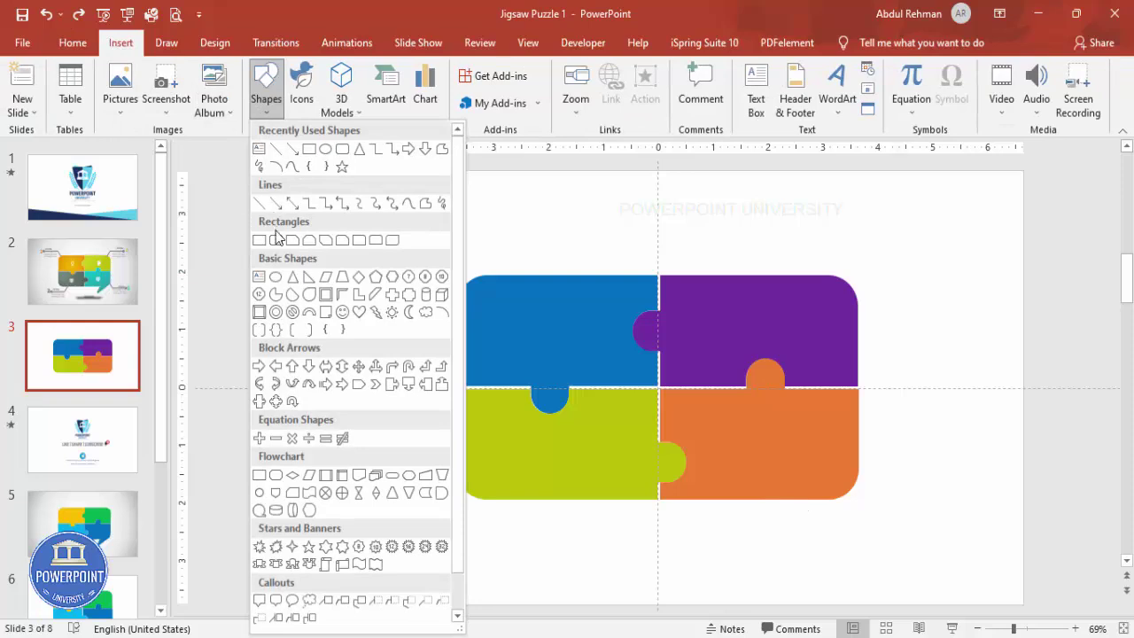
{"action": "left_click", "coordinate": [308, 280]}
{"action": "left_click_drag", "start_coordinate": [759, 500], "coordinate": [715, 584]}
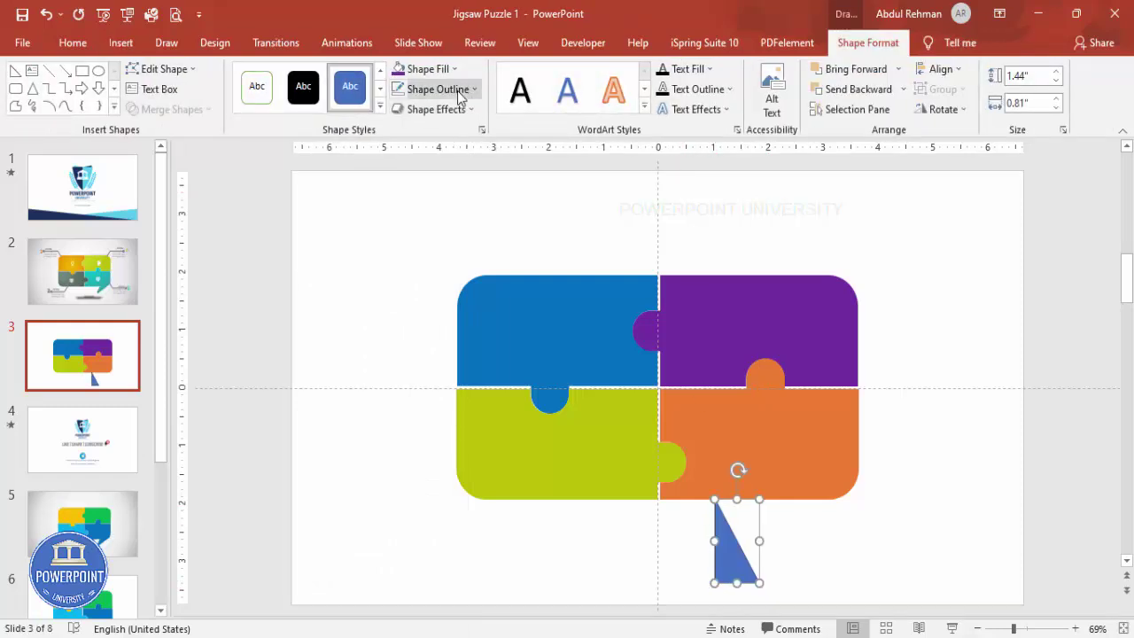
{"action": "left_click", "coordinate": [437, 89]}
{"action": "left_click", "coordinate": [443, 280]}
Flip the triangle vertically, then rotate, widen and position it as a tail on the orange piece's corner
{"action": "left_click", "coordinate": [944, 109]}
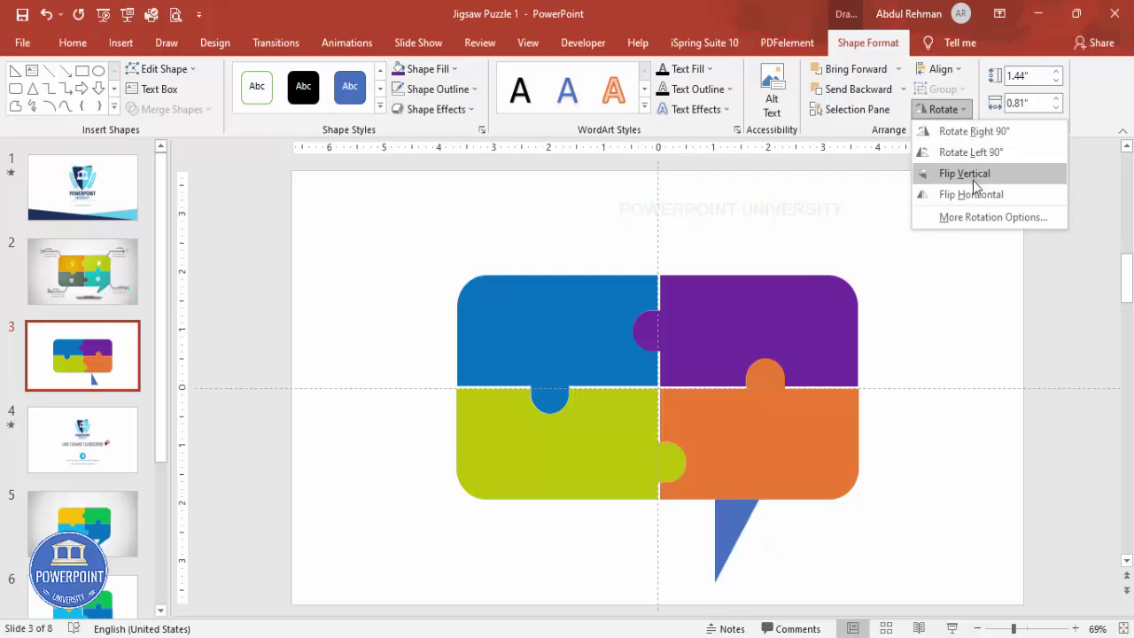
{"action": "left_click", "coordinate": [973, 175]}
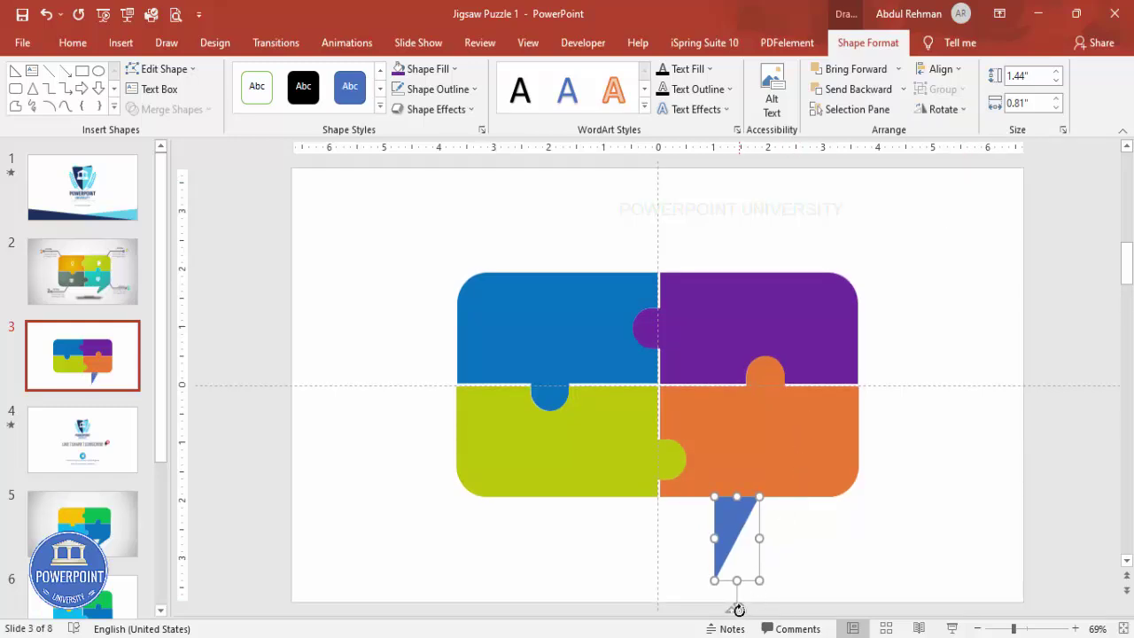
{"action": "left_click_drag", "start_coordinate": [739, 609], "coordinate": [706, 608]}
{"action": "left_click_drag", "start_coordinate": [736, 496], "coordinate": [815, 489]}
{"action": "left_click_drag", "start_coordinate": [779, 556], "coordinate": [771, 565]}
{"action": "left_click", "coordinate": [1044, 632]}
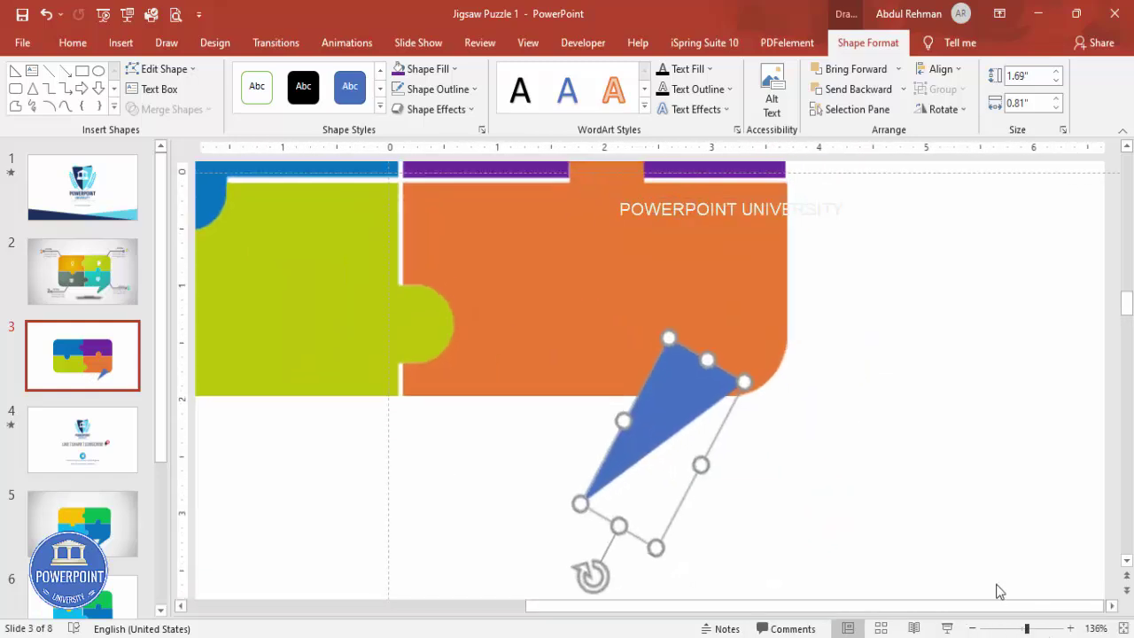
{"action": "left_click_drag", "start_coordinate": [673, 393], "coordinate": [701, 387]}
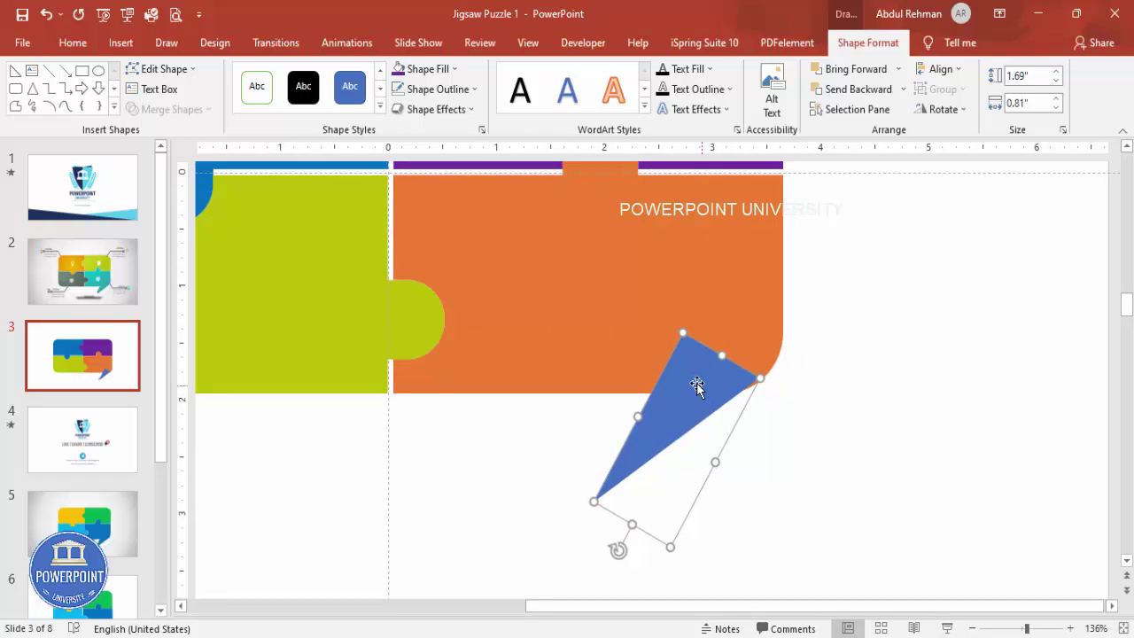
{"action": "left_click", "coordinate": [947, 390]}
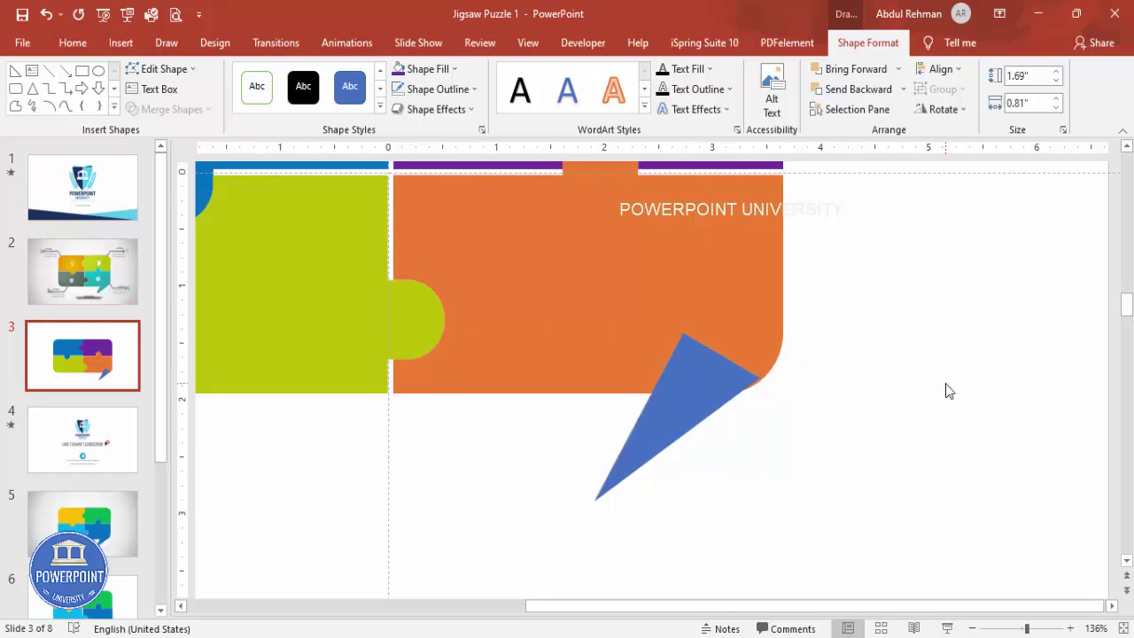
Union the triangle with the orange piece into one shape
{"action": "left_click", "coordinate": [768, 353]}
{"action": "left_click", "coordinate": [670, 430], "text": "shift"}
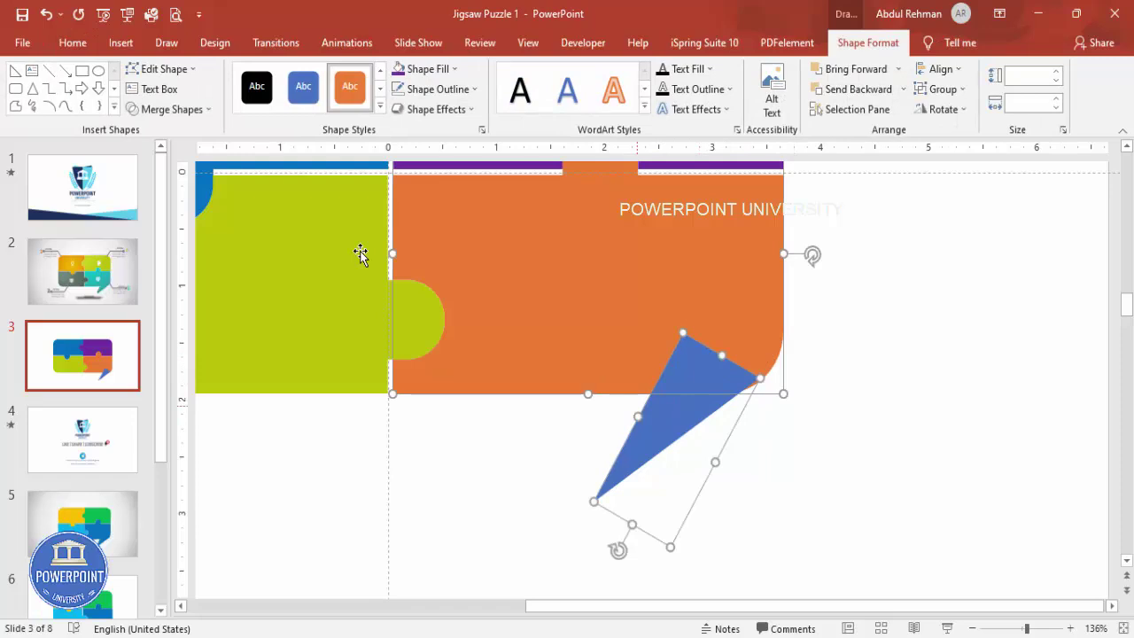
{"action": "left_click", "coordinate": [168, 109]}
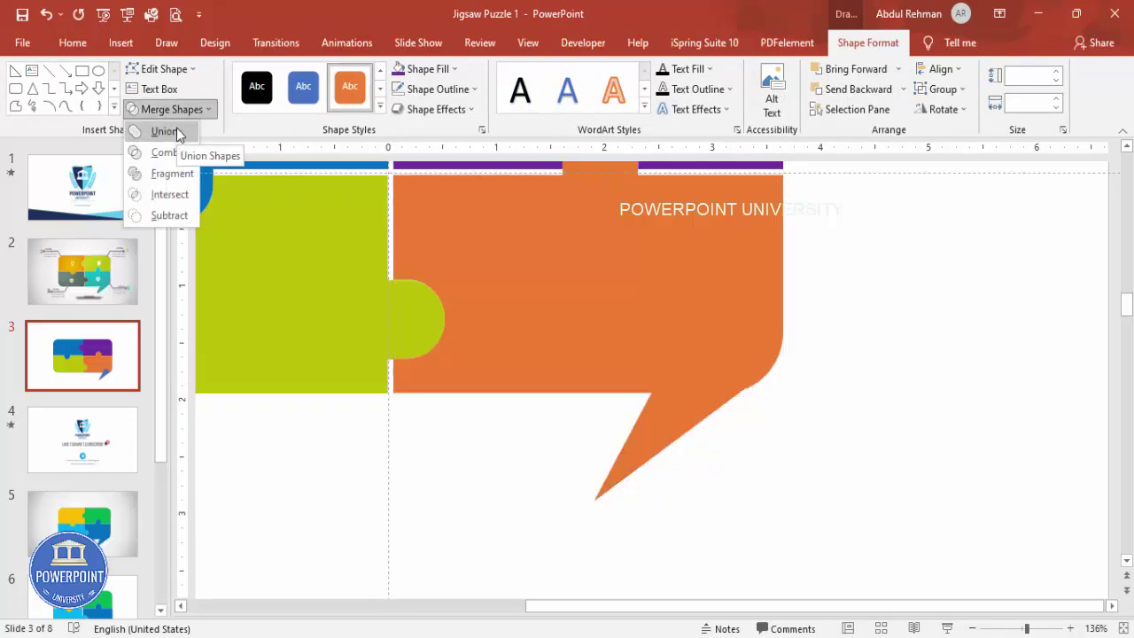
{"action": "left_click", "coordinate": [176, 130]}
{"action": "left_click", "coordinate": [1122, 628]}
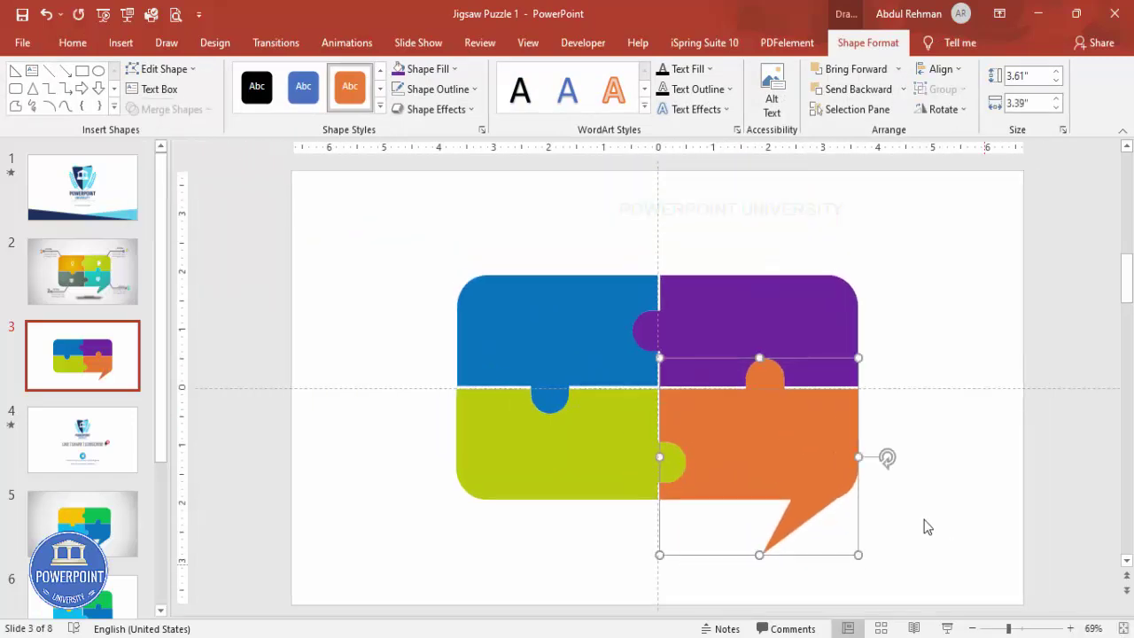
{"action": "left_click", "coordinate": [917, 518]}
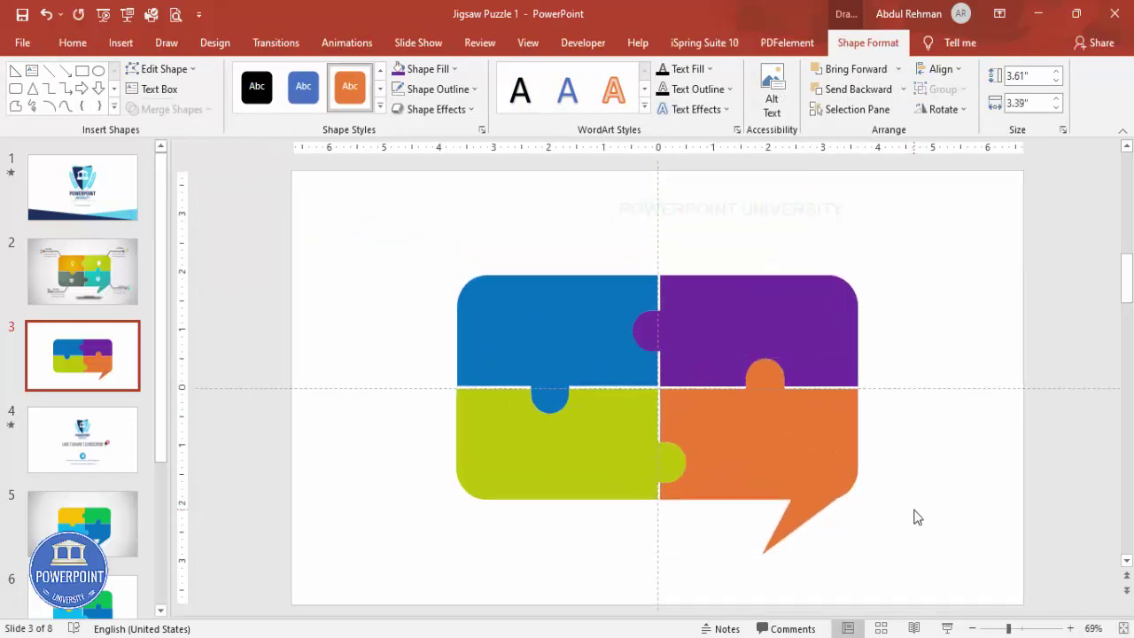
Fill the top-left piece orange and the top-right piece lime green
{"action": "double_click", "coordinate": [554, 344]}
{"action": "left_click", "coordinate": [413, 71]}
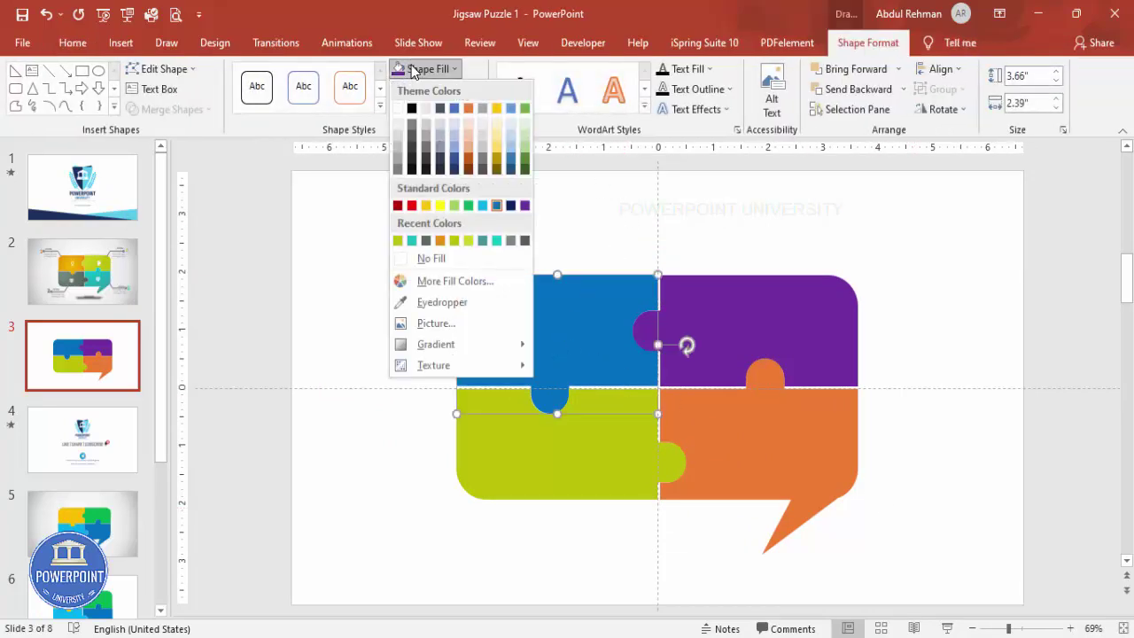
{"action": "left_click", "coordinate": [440, 242]}
{"action": "left_click", "coordinate": [709, 322]}
{"action": "left_click", "coordinate": [429, 70]}
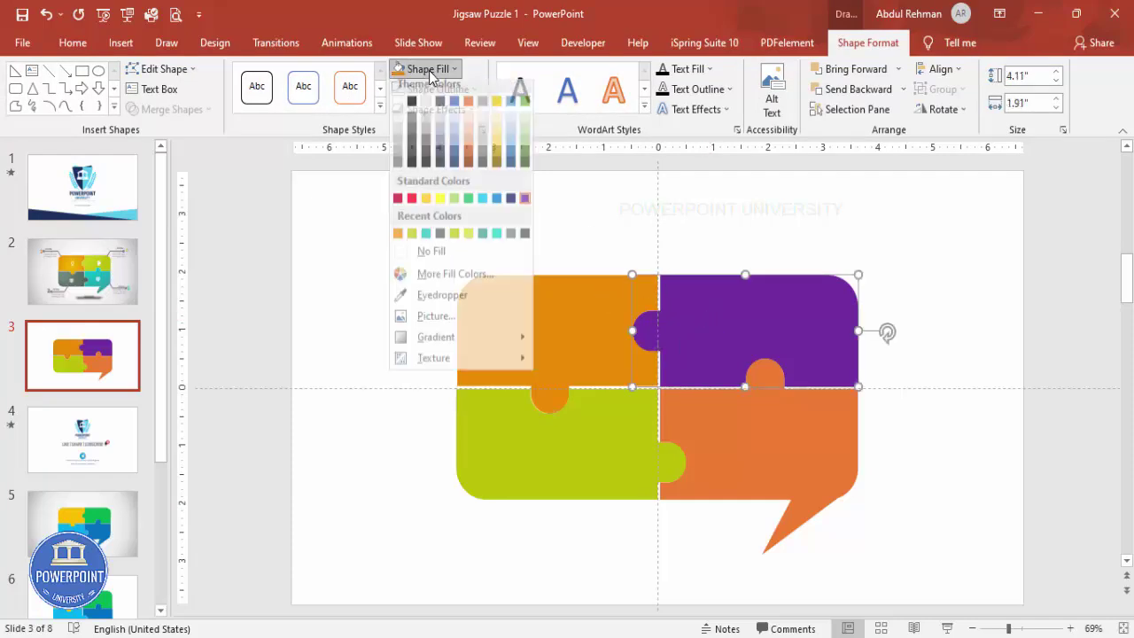
{"action": "left_click", "coordinate": [412, 242]}
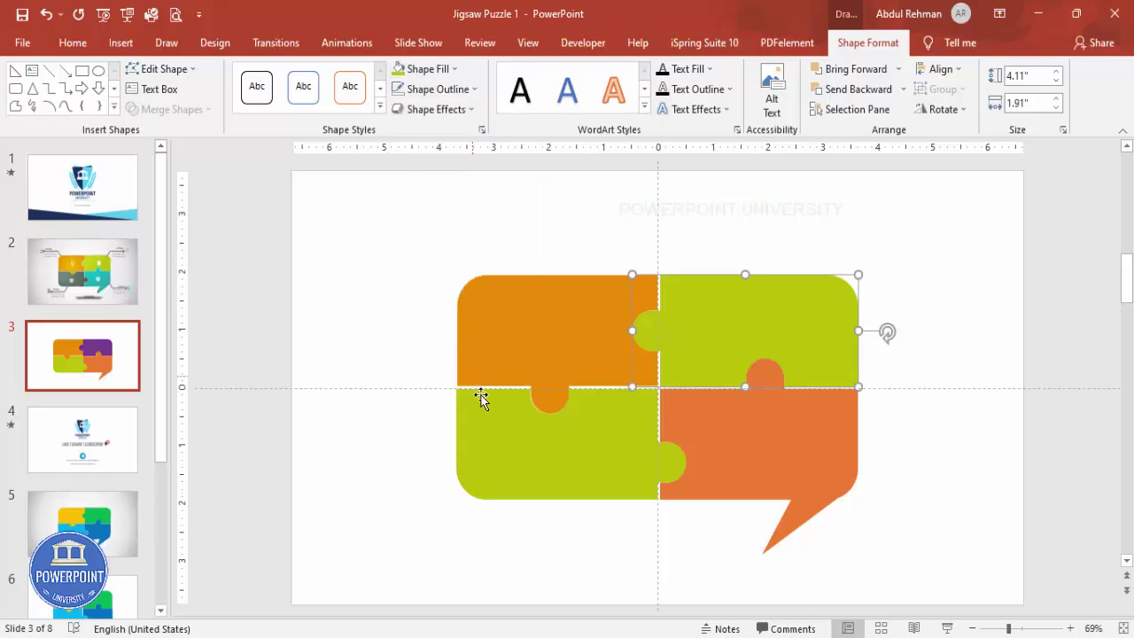
Fill the bottom-left piece dark grey and the bottom-right tailed piece teal
{"action": "left_click", "coordinate": [514, 468]}
{"action": "left_click", "coordinate": [417, 69]}
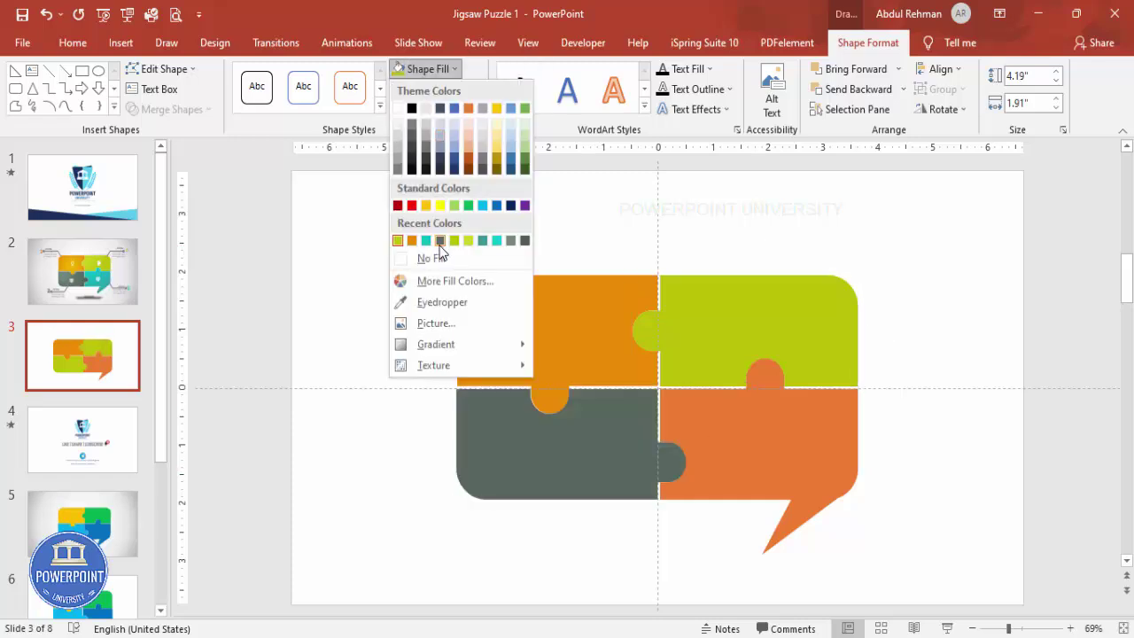
{"action": "left_click", "coordinate": [443, 242]}
{"action": "left_click", "coordinate": [771, 444]}
{"action": "left_click", "coordinate": [434, 69]}
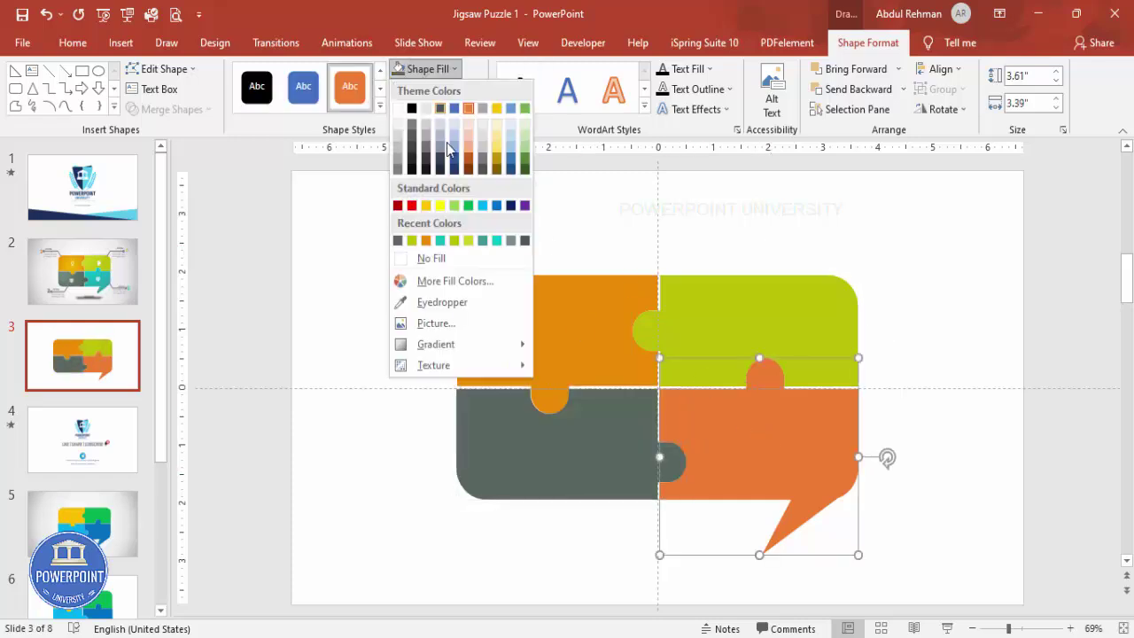
{"action": "left_click", "coordinate": [441, 242]}
{"action": "left_click", "coordinate": [939, 280]}
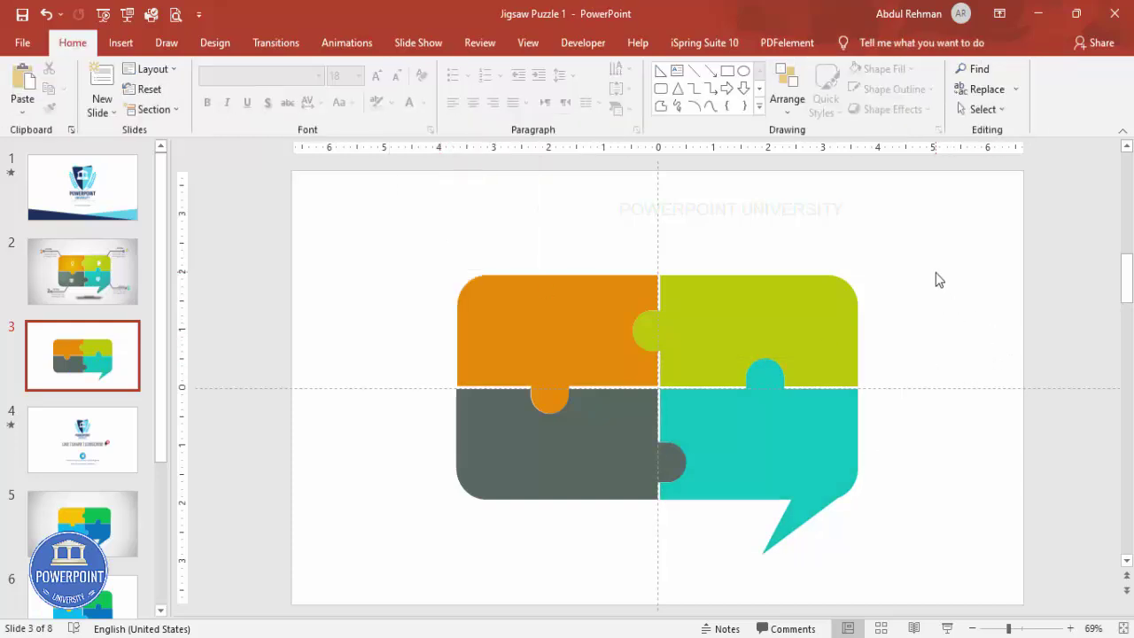
Turn off Guides in the View tab and check the four pieces without the dashed lines
{"action": "left_click", "coordinate": [530, 45]}
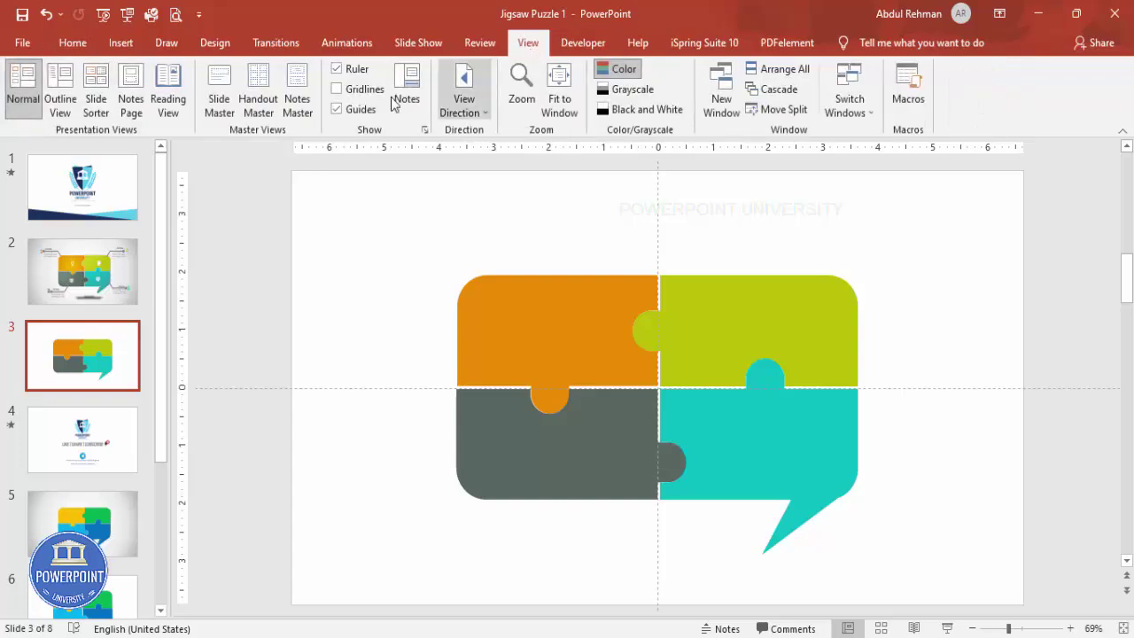
{"action": "left_click", "coordinate": [337, 109]}
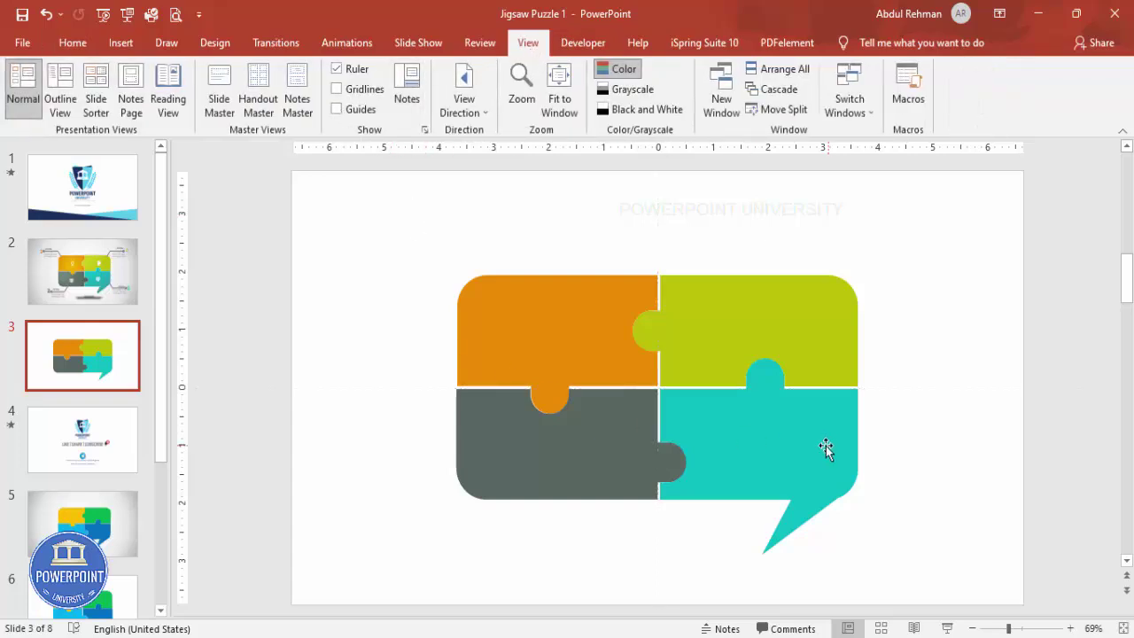
{"action": "left_click_drag", "start_coordinate": [396, 300], "coordinate": [974, 597]}
{"action": "left_click", "coordinate": [934, 493]}
{"action": "left_click", "coordinate": [120, 43]}
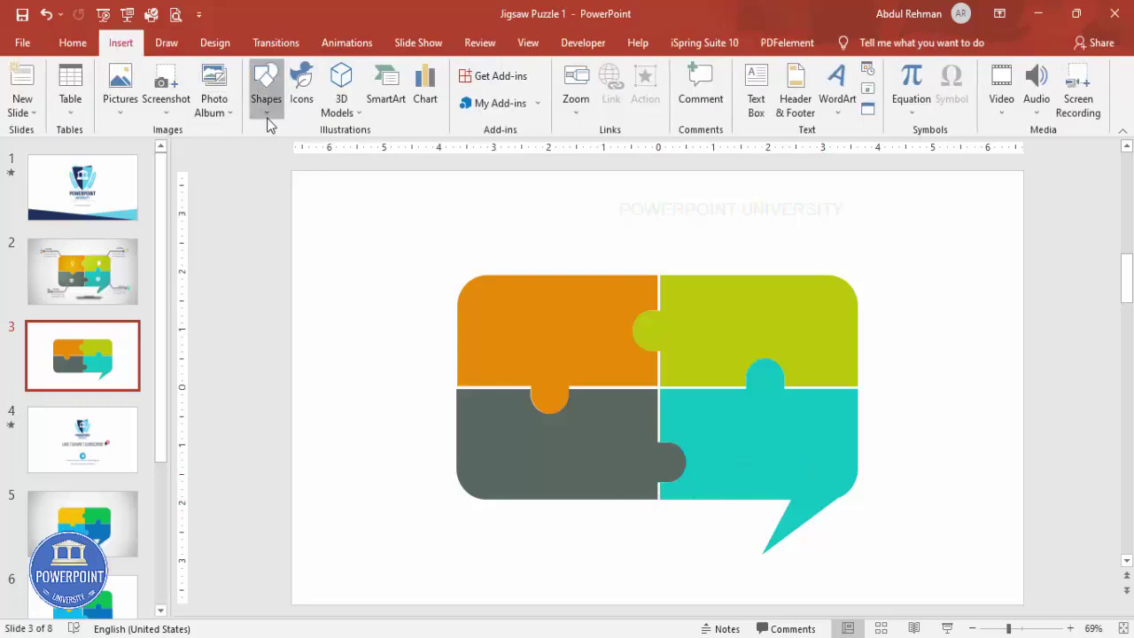
Draw a flat black oval with no outline below the speech bubble
{"action": "left_click", "coordinate": [267, 104]}
{"action": "left_click", "coordinate": [276, 277]}
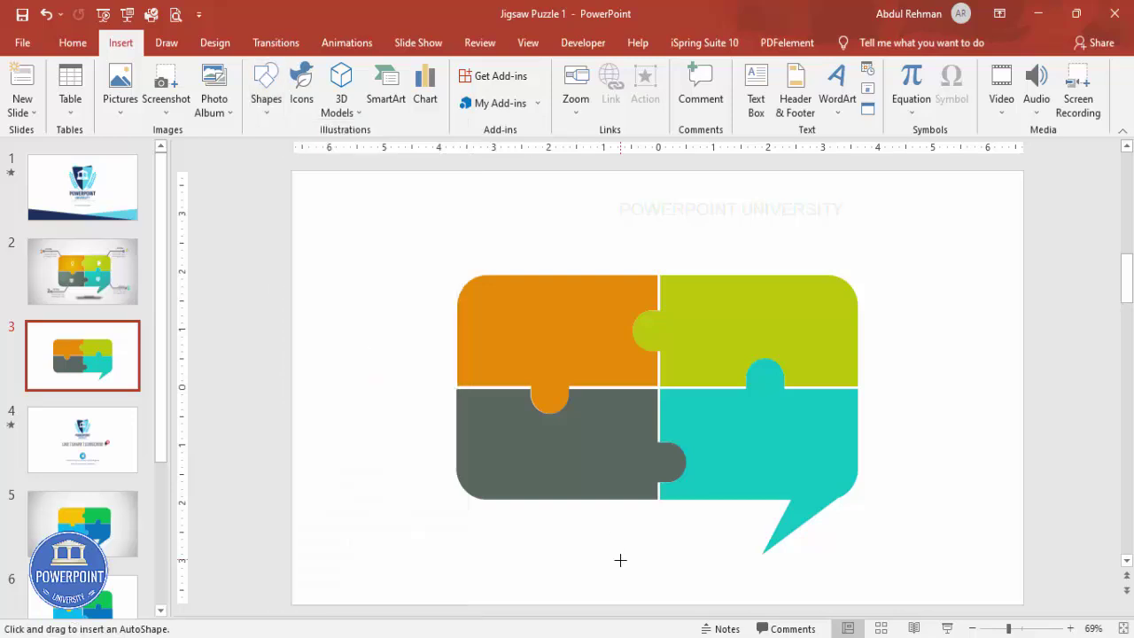
{"action": "mouse_move", "coordinate": [529, 567]}
{"action": "left_mouse_down"}
{"action": "mouse_move", "coordinate": [823, 591]}
{"action": "mouse_move", "coordinate": [755, 580]}
{"action": "left_mouse_up"}
{"action": "left_click", "coordinate": [450, 89]}
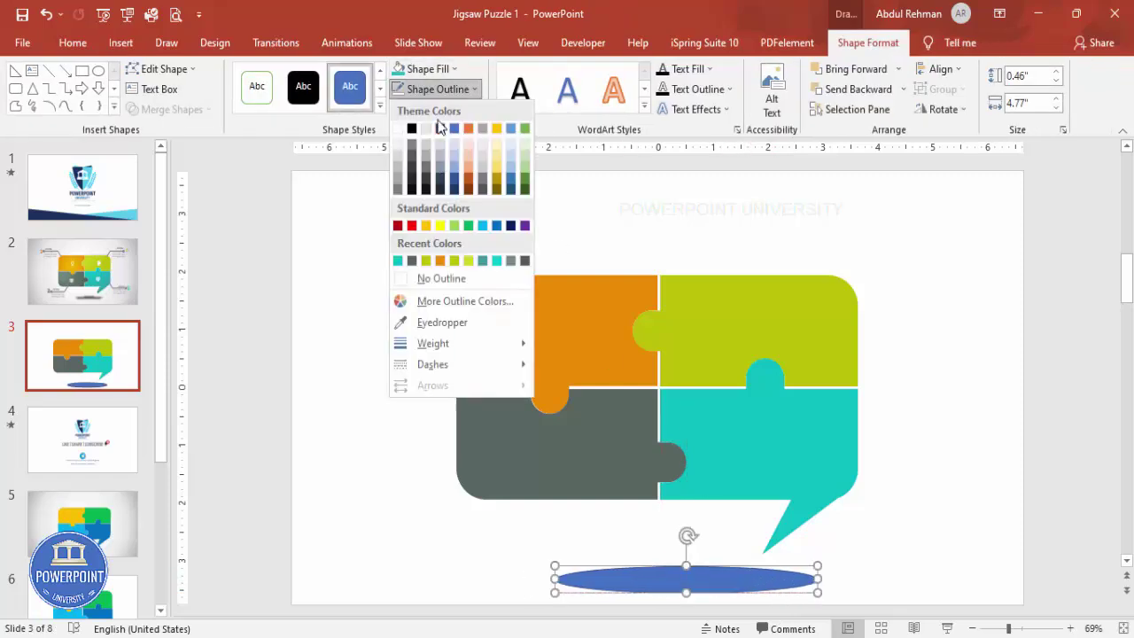
{"action": "left_click", "coordinate": [448, 281]}
{"action": "left_click", "coordinate": [429, 69]}
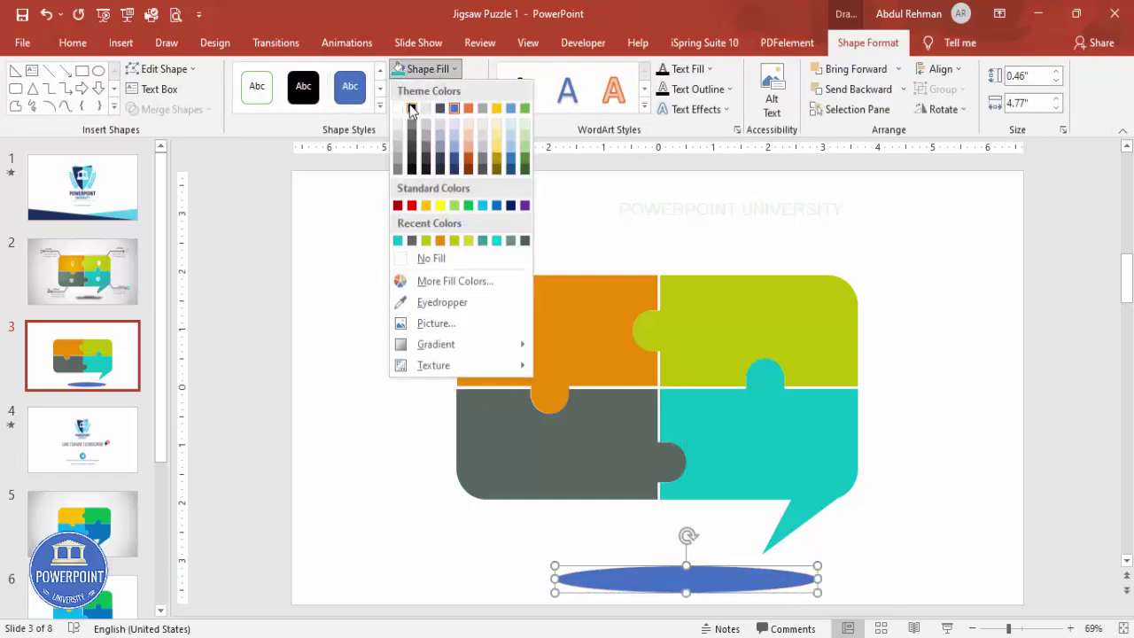
{"action": "left_click", "coordinate": [411, 108]}
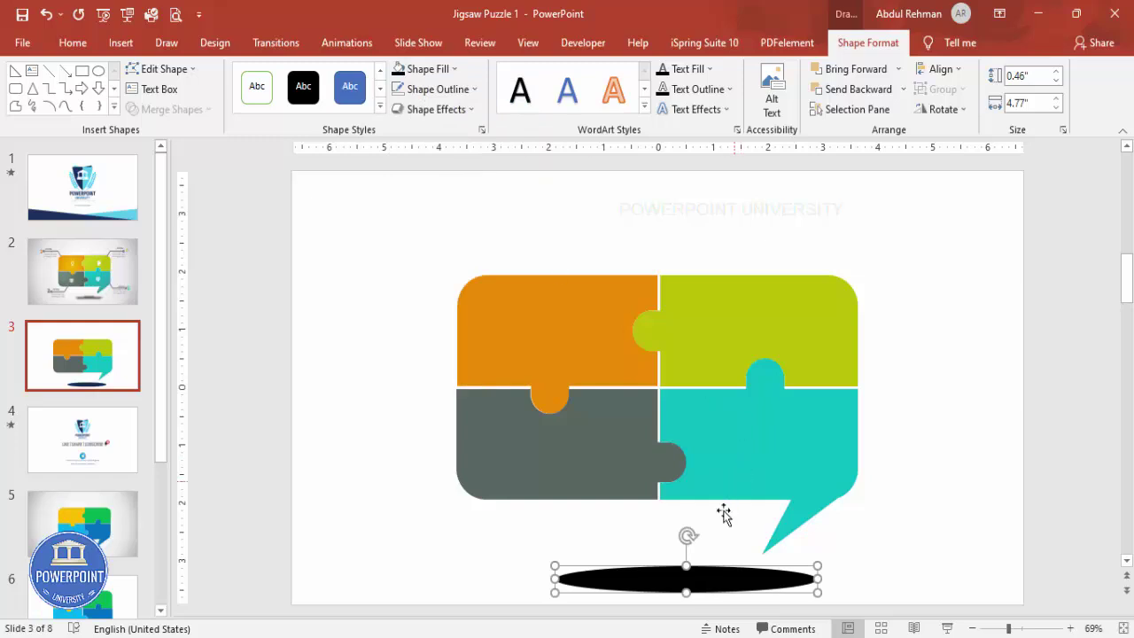
Raise the oval's fill transparency to about 48% in Format Shape
{"action": "right_click", "coordinate": [723, 577]}
{"action": "left_click", "coordinate": [793, 542]}
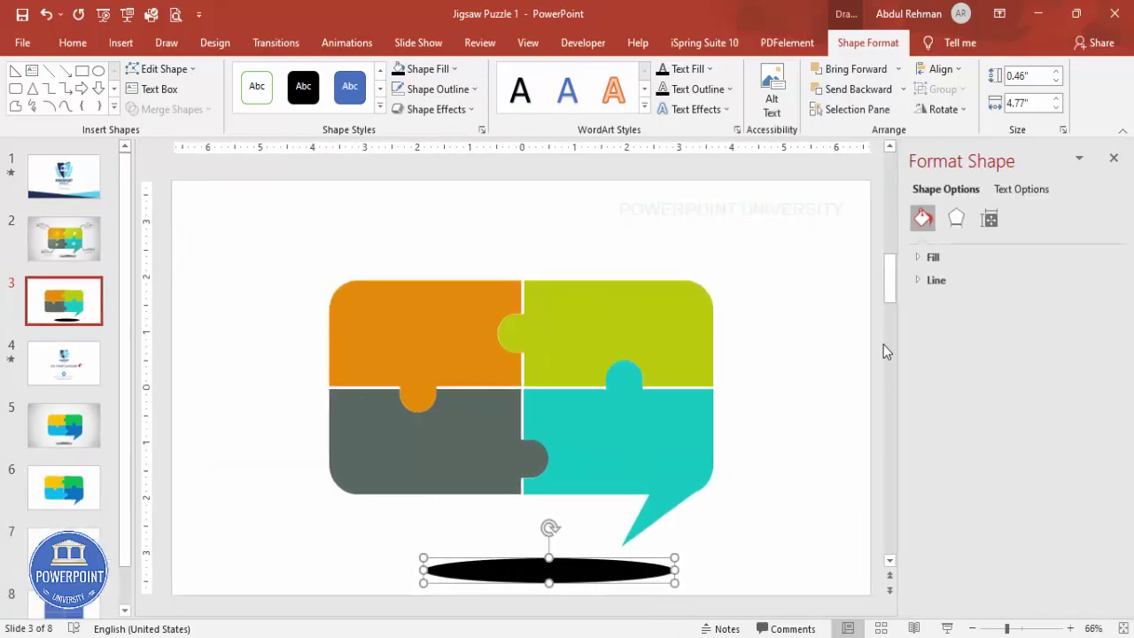
{"action": "left_click", "coordinate": [921, 257]}
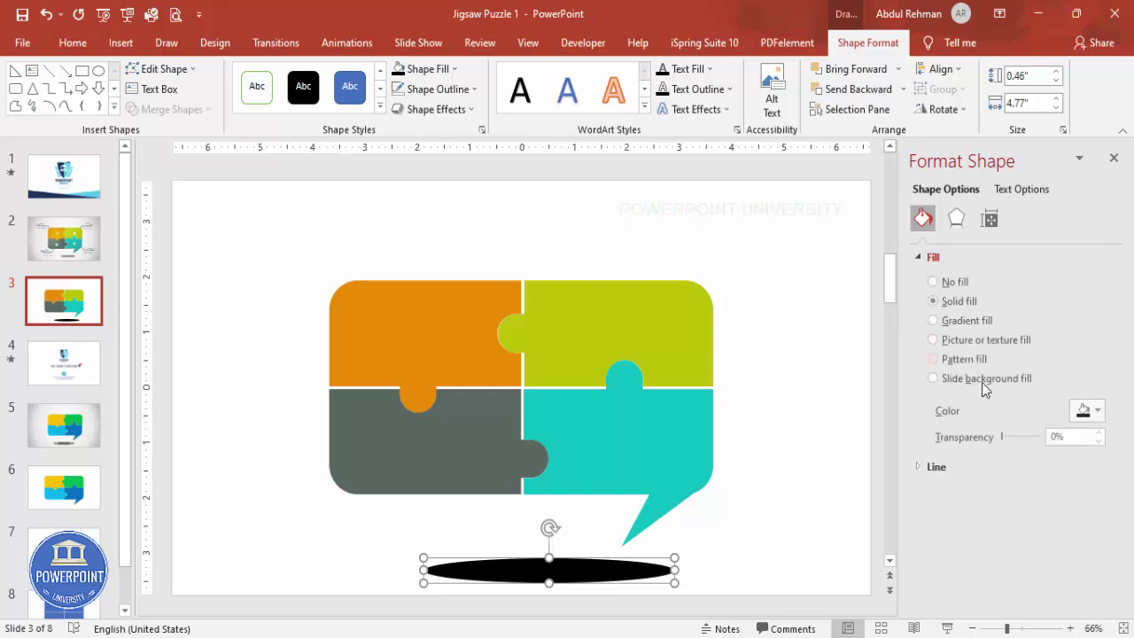
{"action": "left_click_drag", "start_coordinate": [1002, 437], "coordinate": [1021, 437]}
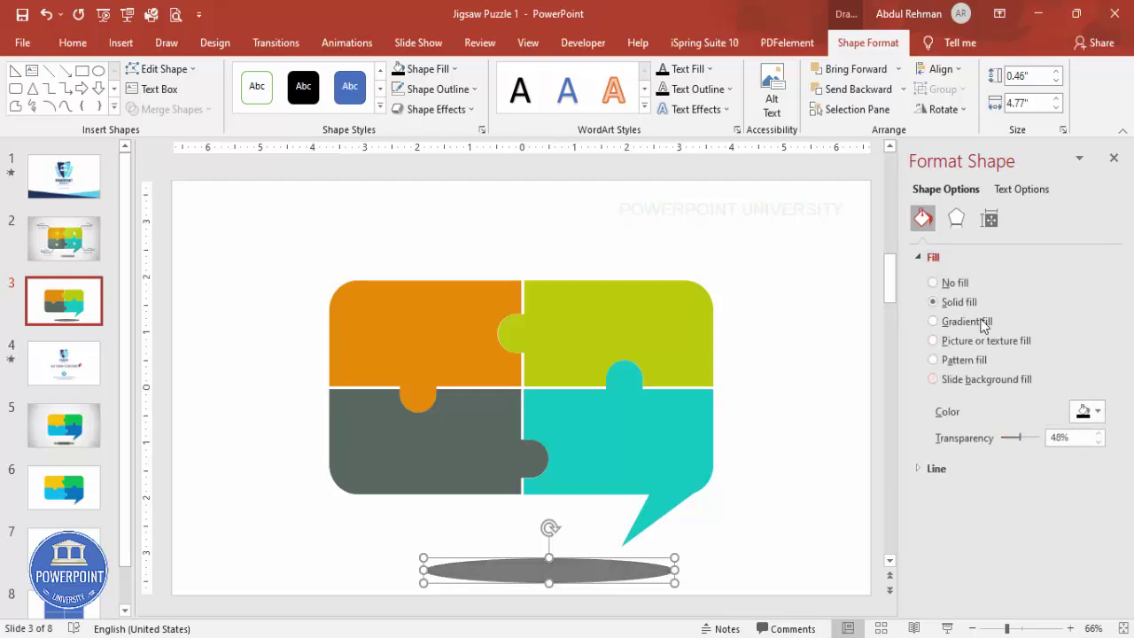
Give the oval 10 pt soft edges
{"action": "left_click", "coordinate": [956, 222]}
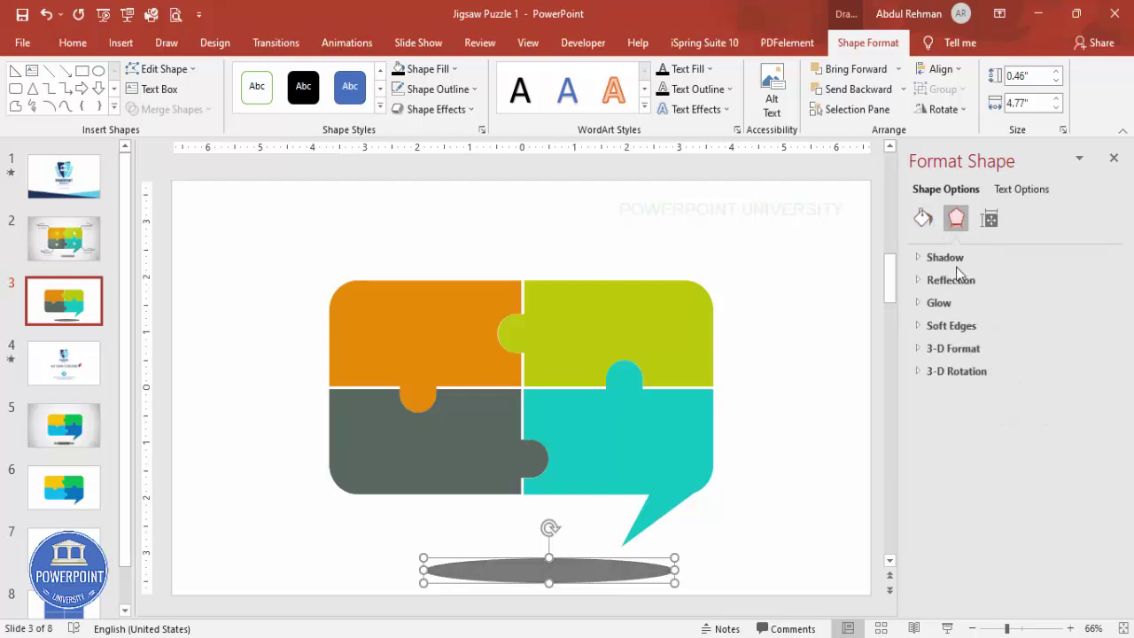
{"action": "left_click", "coordinate": [973, 326]}
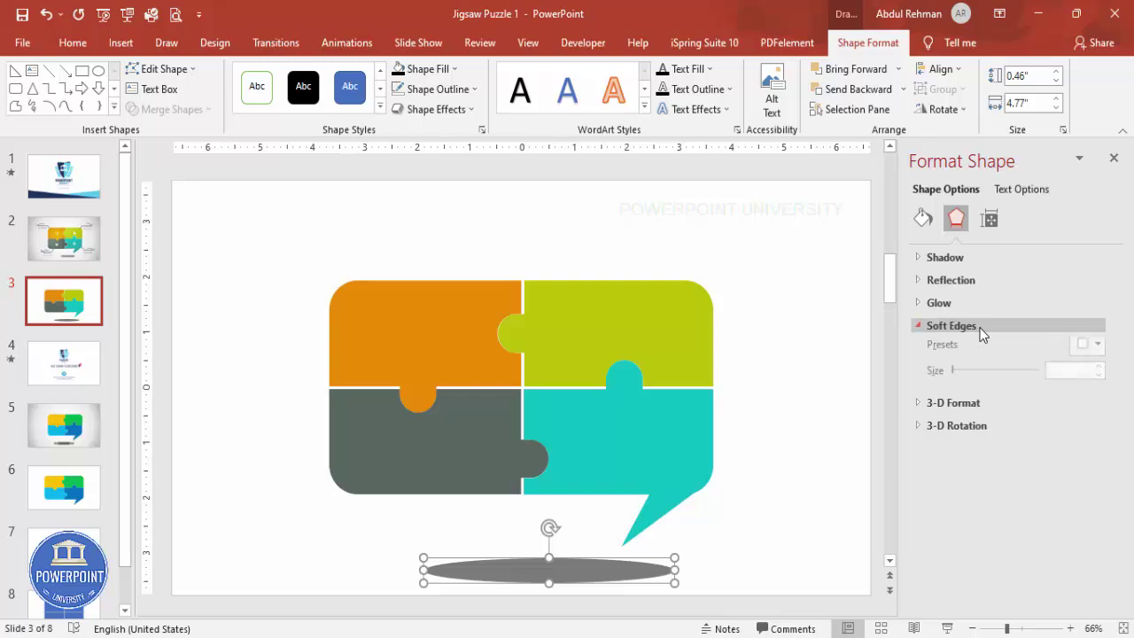
{"action": "left_click", "coordinate": [1099, 373]}
{"action": "left_click", "coordinate": [1098, 372]}
{"action": "left_click", "coordinate": [1098, 372]}
{"action": "left_click", "coordinate": [1099, 372]}
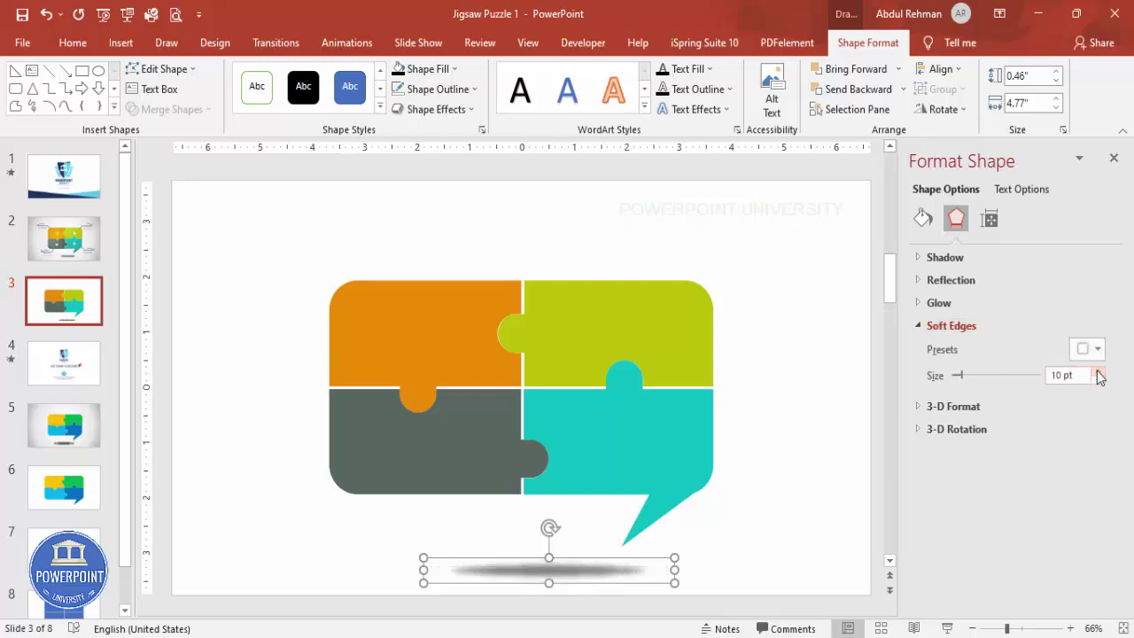
{"action": "left_click", "coordinate": [1099, 372]}
{"action": "left_click", "coordinate": [1099, 372]}
{"action": "left_click", "coordinate": [767, 322]}
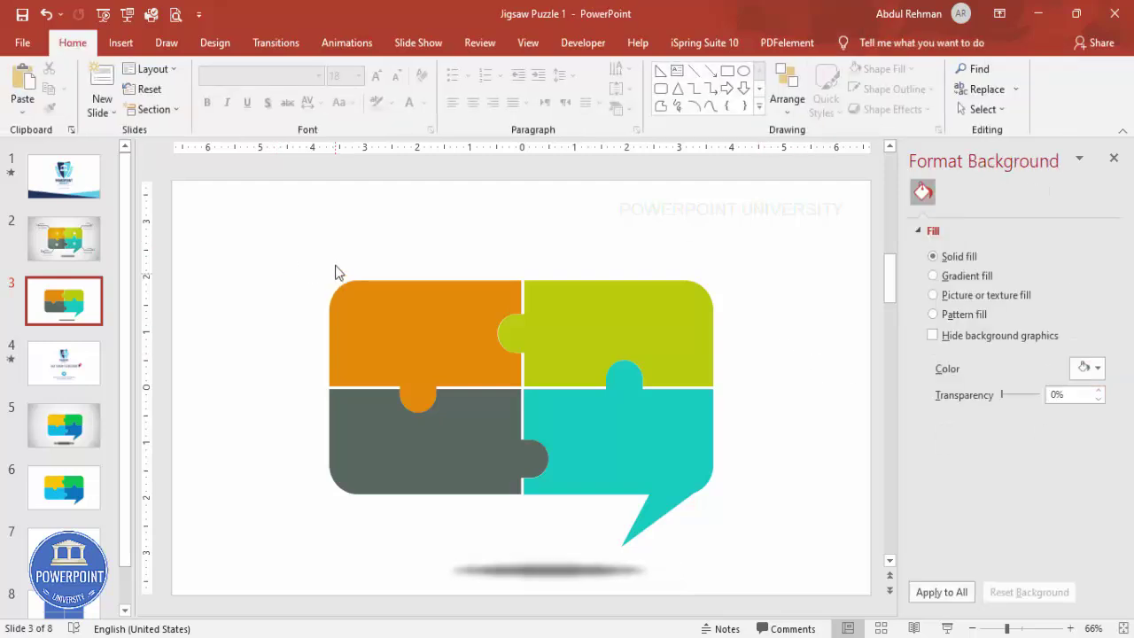
Give all four puzzle pieces a white outline
{"action": "left_click", "coordinate": [410, 311]}
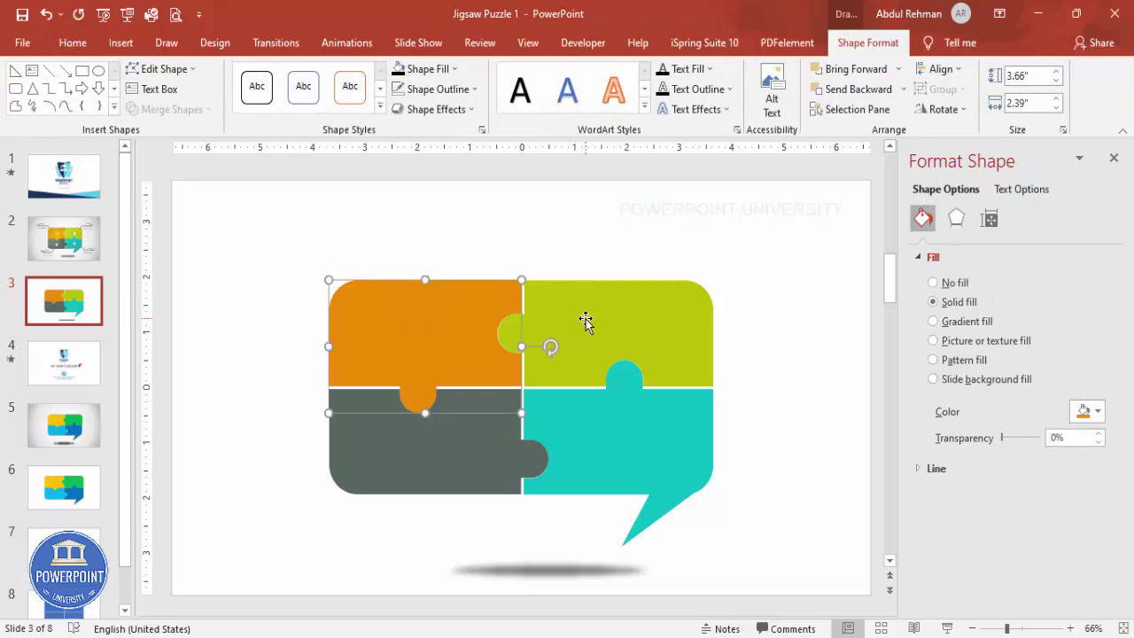
{"action": "left_click", "coordinate": [586, 322], "text": "shift"}
{"action": "left_click", "coordinate": [554, 437], "text": "shift"}
{"action": "left_click", "coordinate": [416, 449], "text": "shift"}
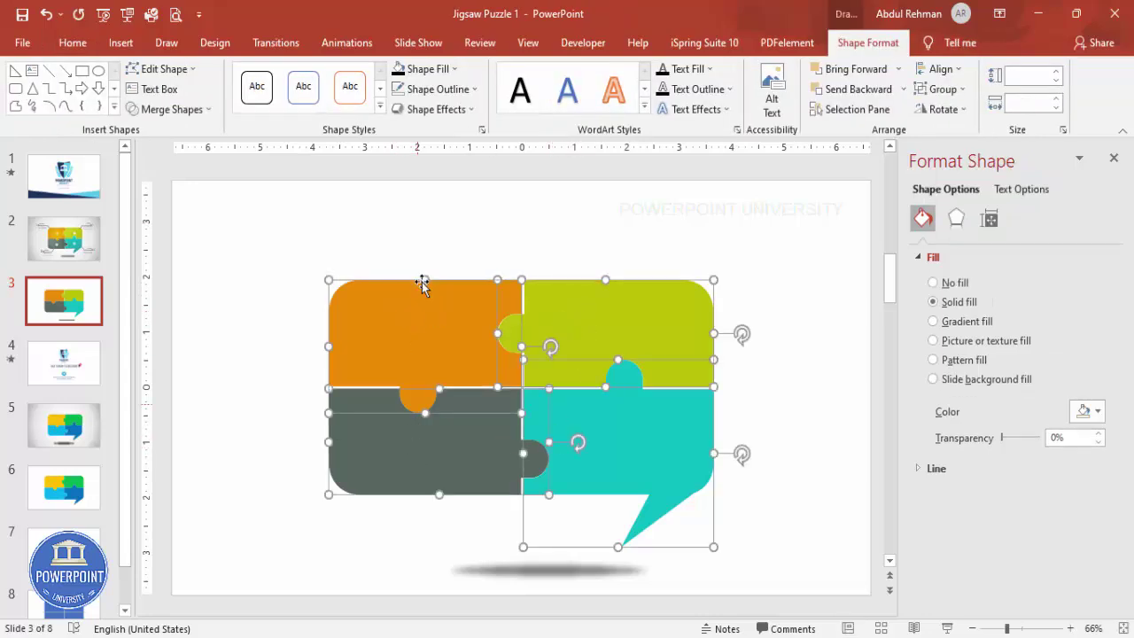
{"action": "left_click", "coordinate": [436, 88]}
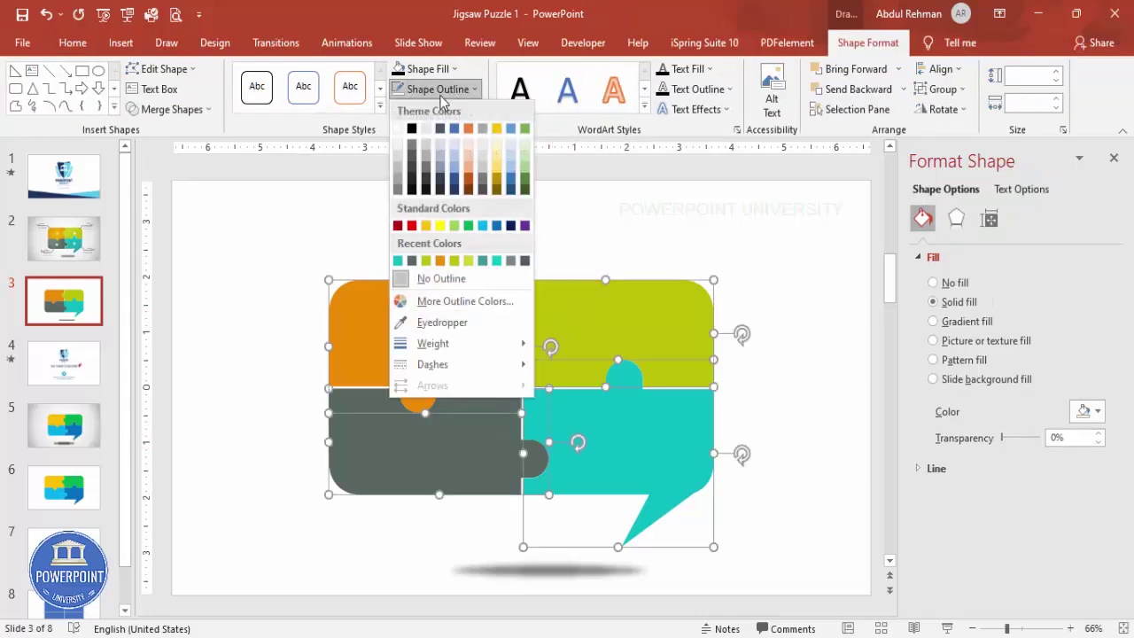
{"action": "left_click", "coordinate": [398, 129]}
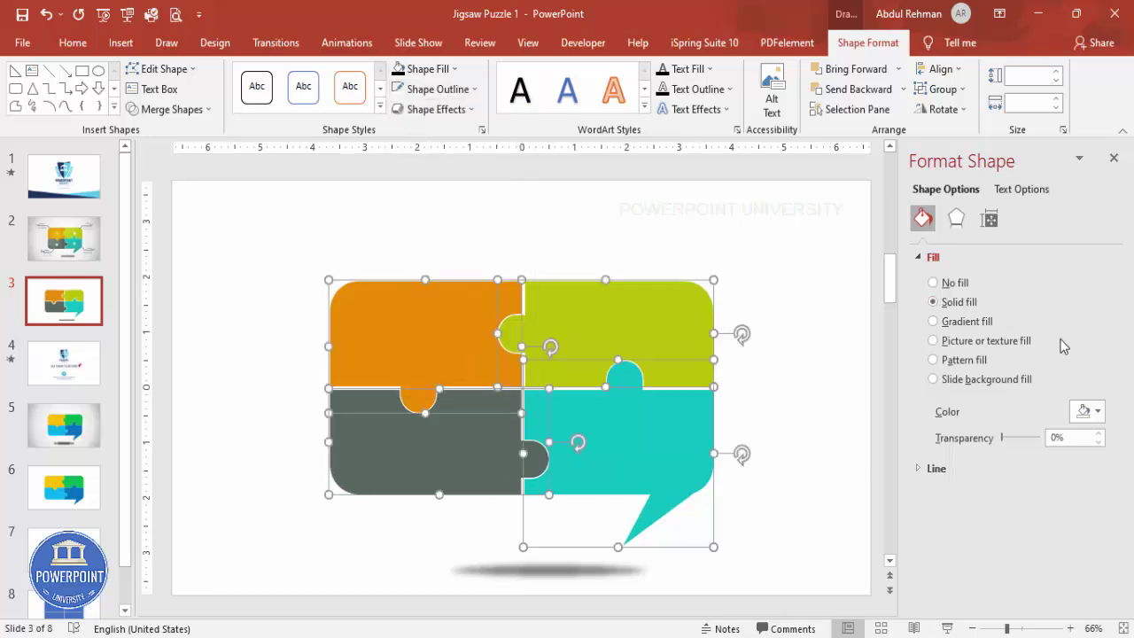
Set the pieces' outline width to 1.75 pt
{"action": "left_click", "coordinate": [926, 469]}
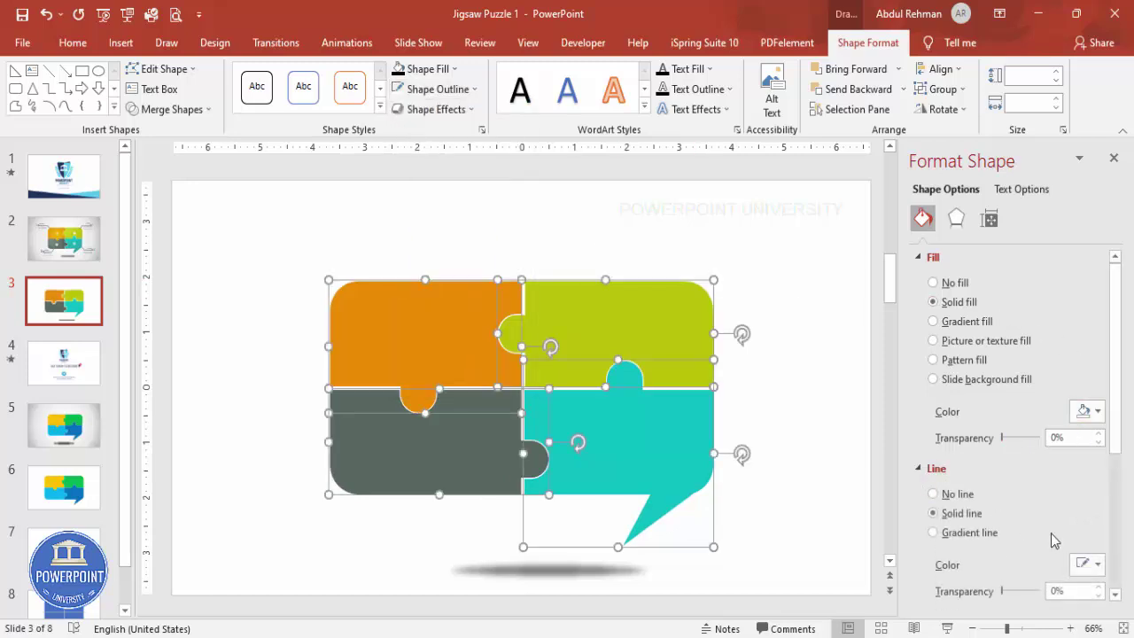
{"action": "scroll", "coordinate": [1124, 470], "scroll_direction": "down", "scroll_amount": 3}
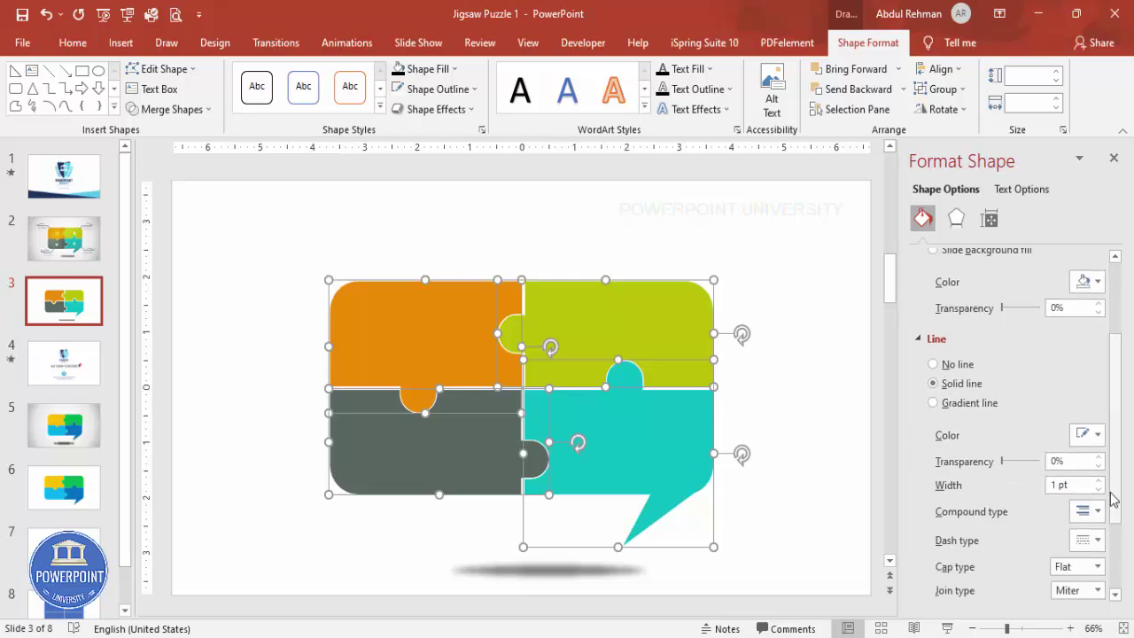
{"action": "left_click", "coordinate": [1099, 482]}
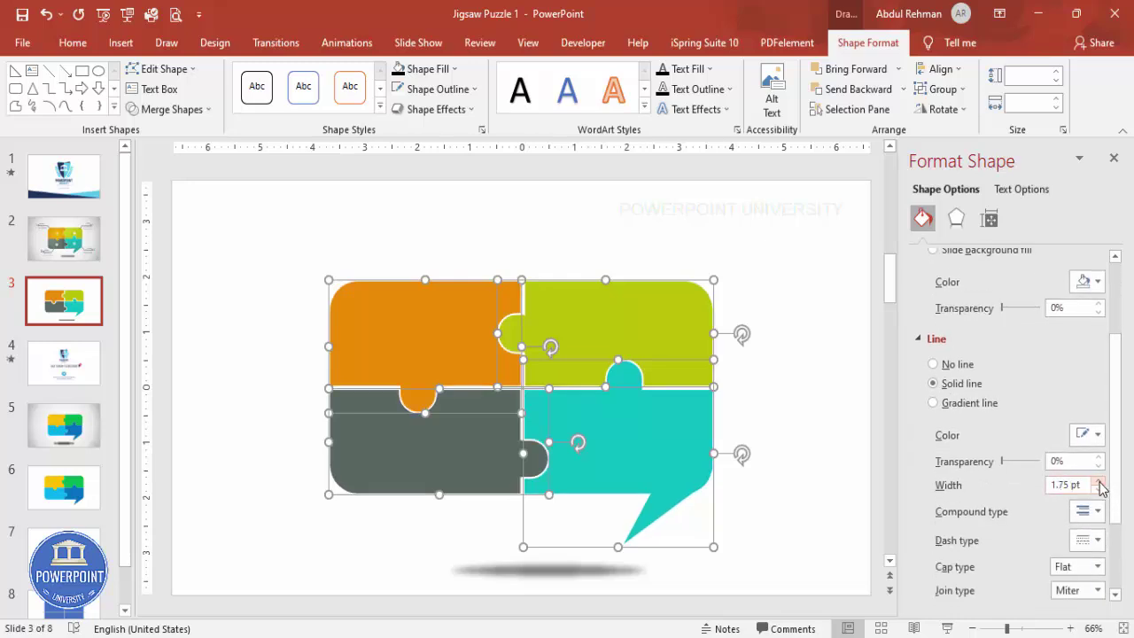
{"action": "left_click", "coordinate": [806, 456]}
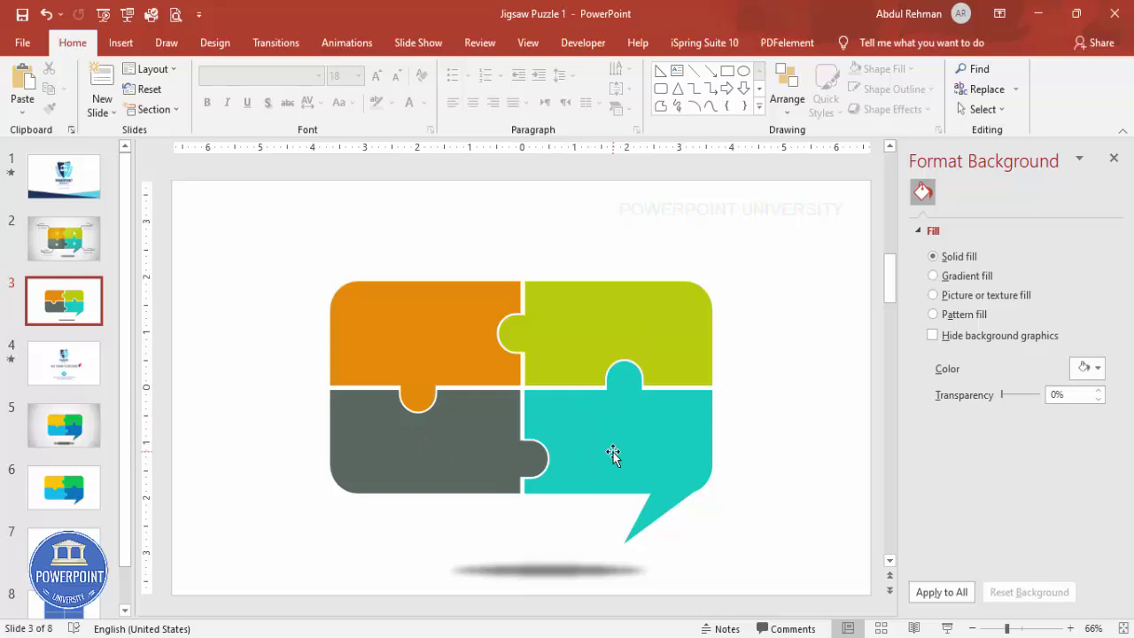
Insert the target, presentation board, line chart and signing-hand icons from the icon library
{"action": "left_click", "coordinate": [120, 42]}
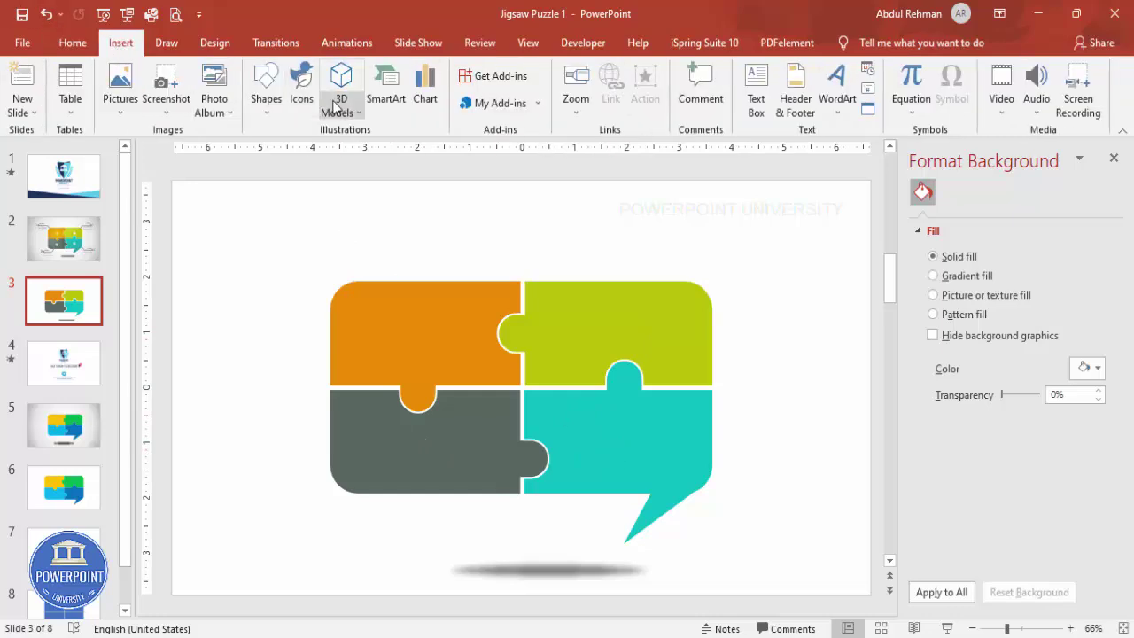
{"action": "left_click", "coordinate": [302, 84]}
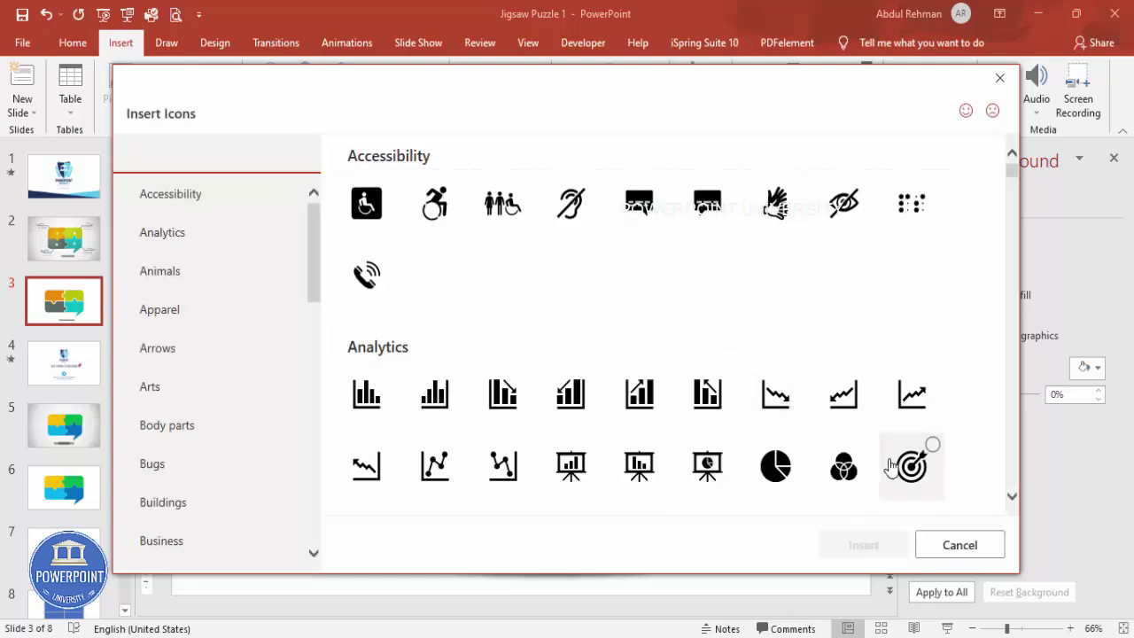
{"action": "left_click", "coordinate": [913, 462]}
{"action": "left_click", "coordinate": [705, 474]}
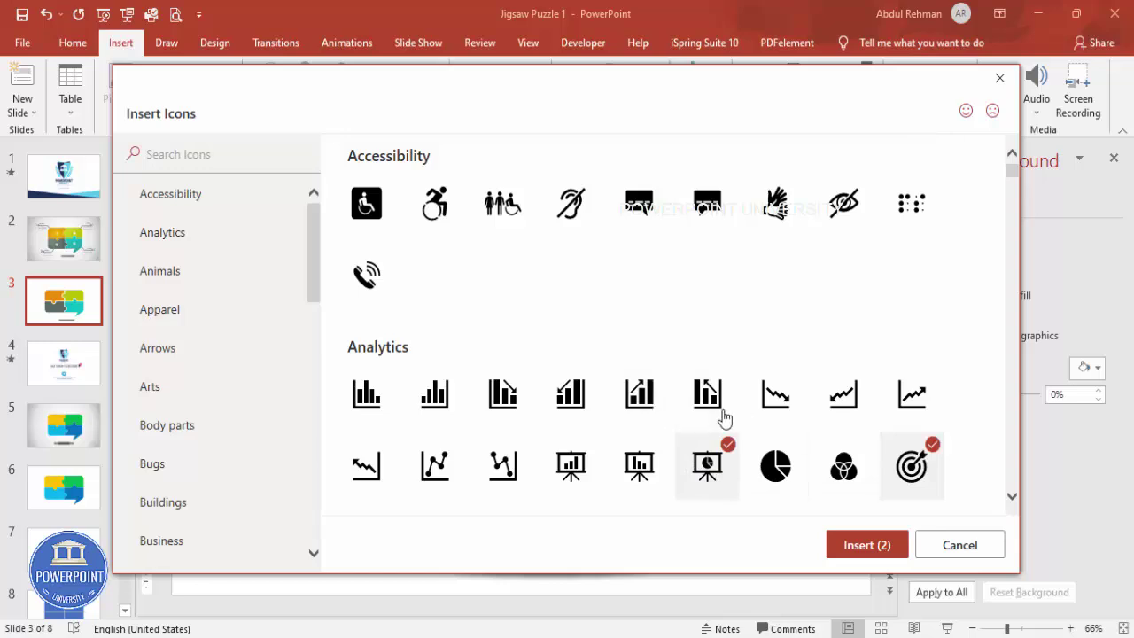
{"action": "left_click", "coordinate": [434, 468]}
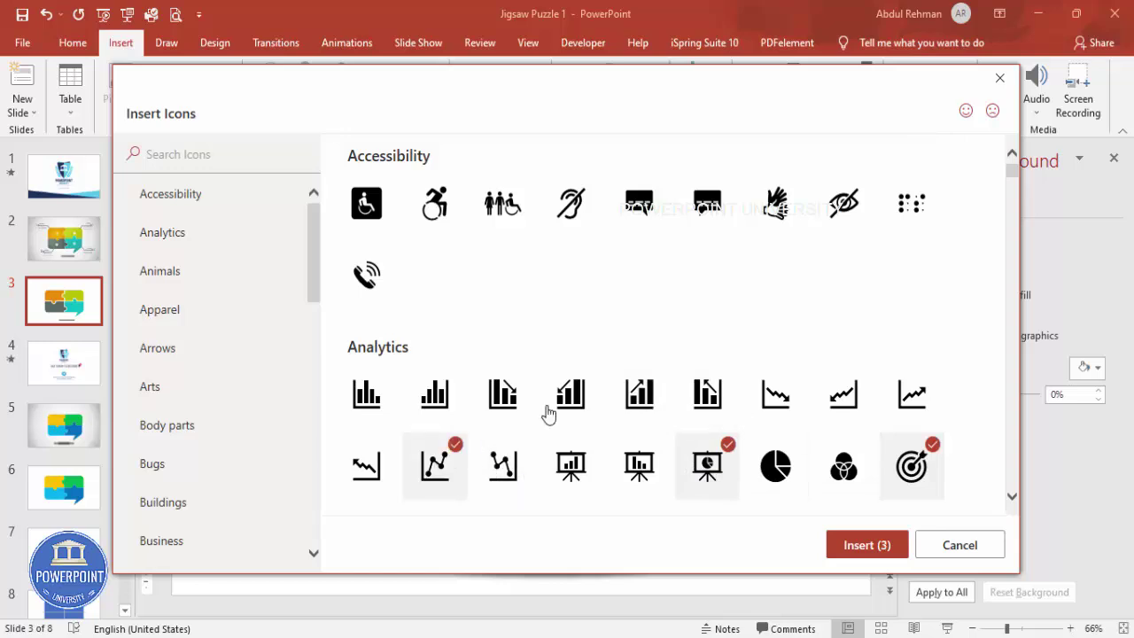
{"action": "left_click", "coordinate": [776, 206]}
{"action": "left_click", "coordinate": [868, 544]}
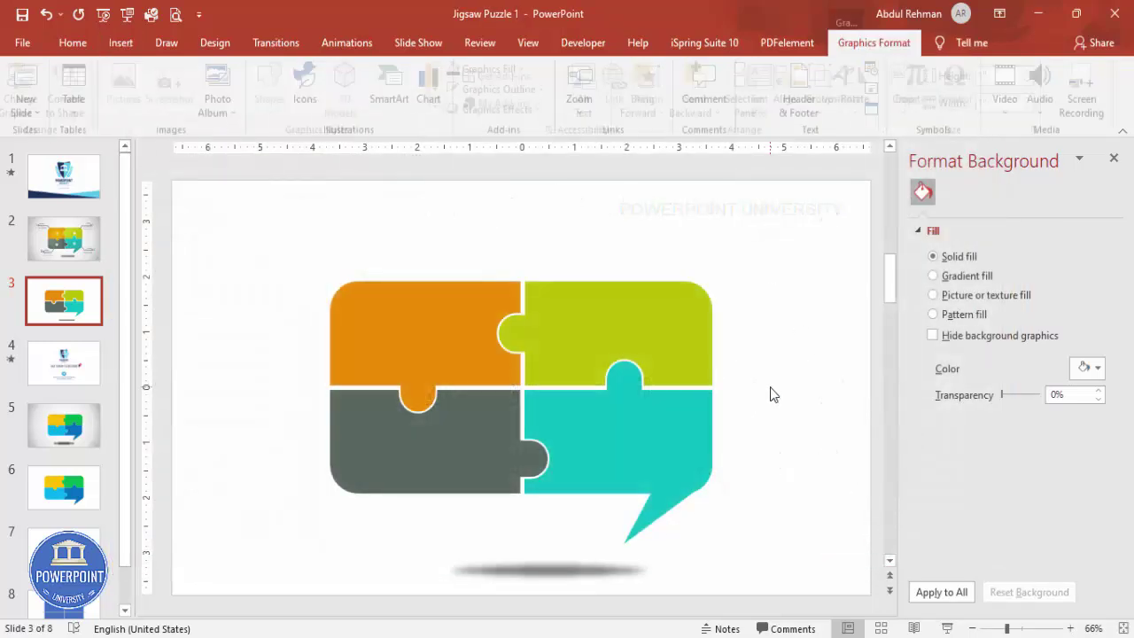
Move the icons aside and set their height to 0.6"
{"action": "left_click_drag", "start_coordinate": [534, 399], "coordinate": [774, 265]}
{"action": "left_click", "coordinate": [1007, 78]}
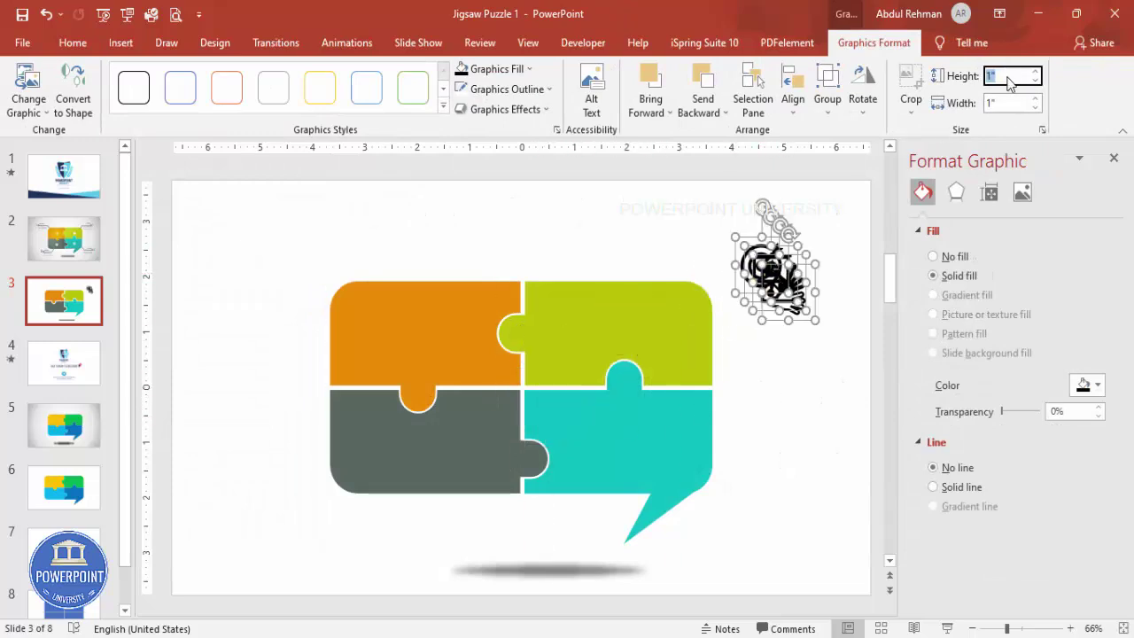
{"action": "type", "text": ".6"}
{"action": "key", "text": "Return"}
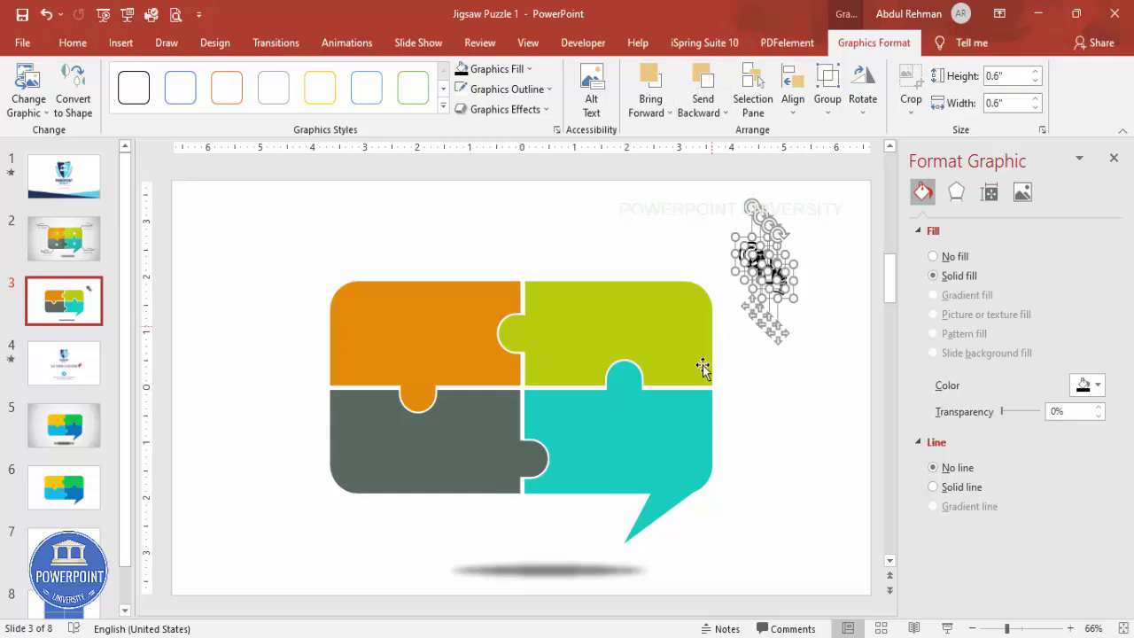
{"action": "left_click", "coordinate": [784, 375]}
Place the hand on orange, chart on green and target on teal, then select all four icons
{"action": "left_click_drag", "start_coordinate": [758, 258], "coordinate": [423, 330]}
{"action": "left_click_drag", "start_coordinate": [760, 262], "coordinate": [420, 454]}
{"action": "left_click_drag", "start_coordinate": [751, 257], "coordinate": [624, 447]}
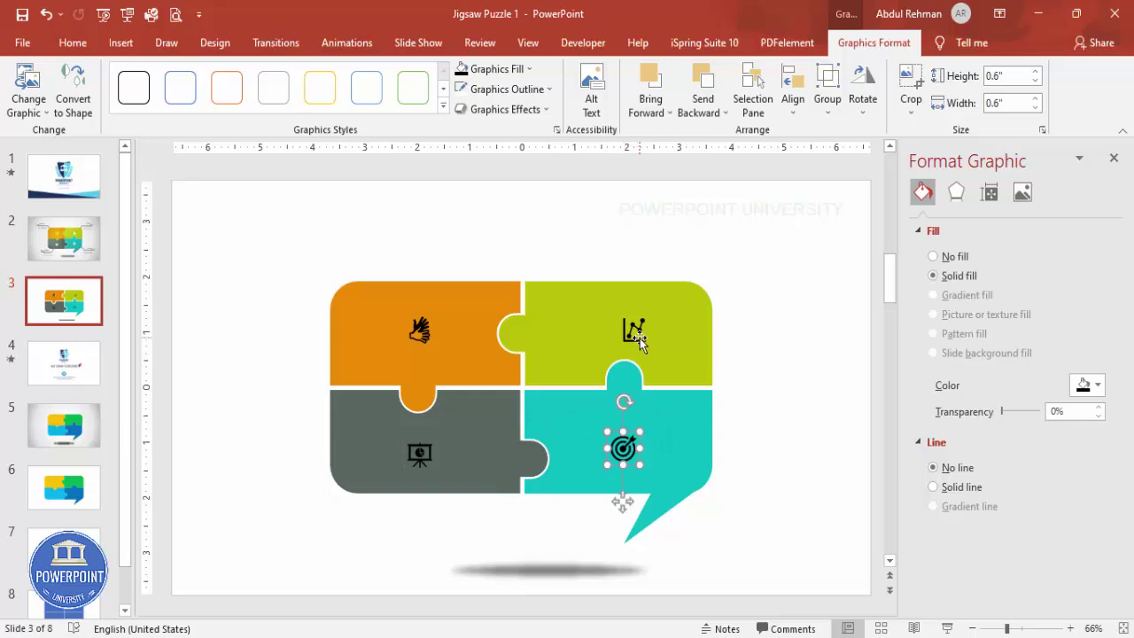
{"action": "left_click", "coordinate": [633, 330], "text": "shift"}
{"action": "left_click", "coordinate": [420, 330], "text": "shift"}
{"action": "left_click", "coordinate": [420, 453], "text": "shift"}
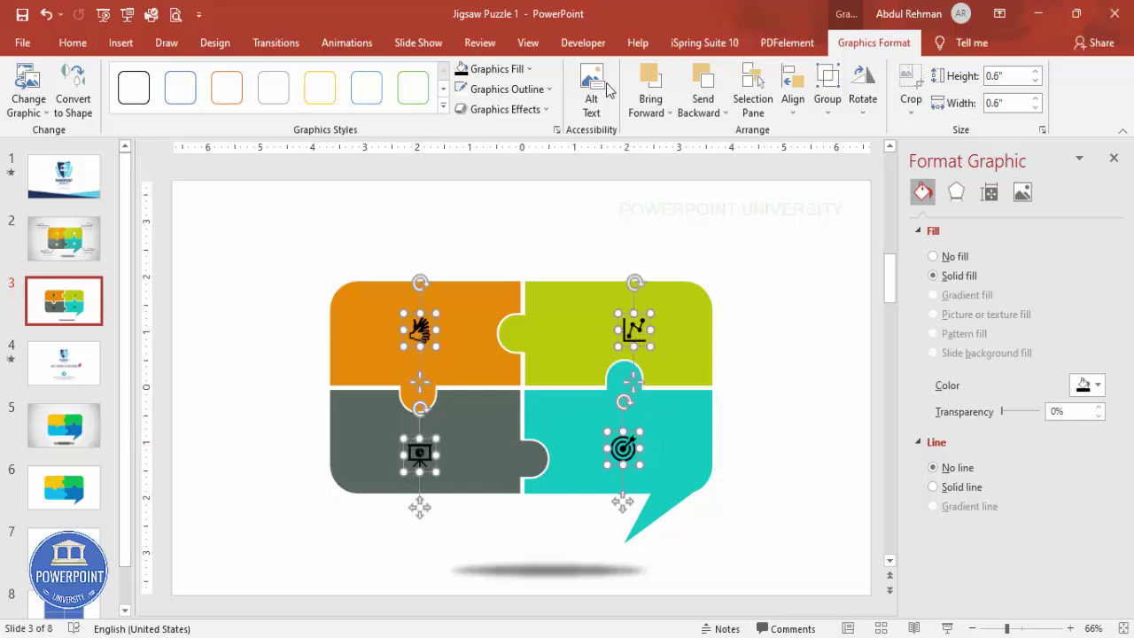
{"action": "left_click", "coordinate": [513, 75]}
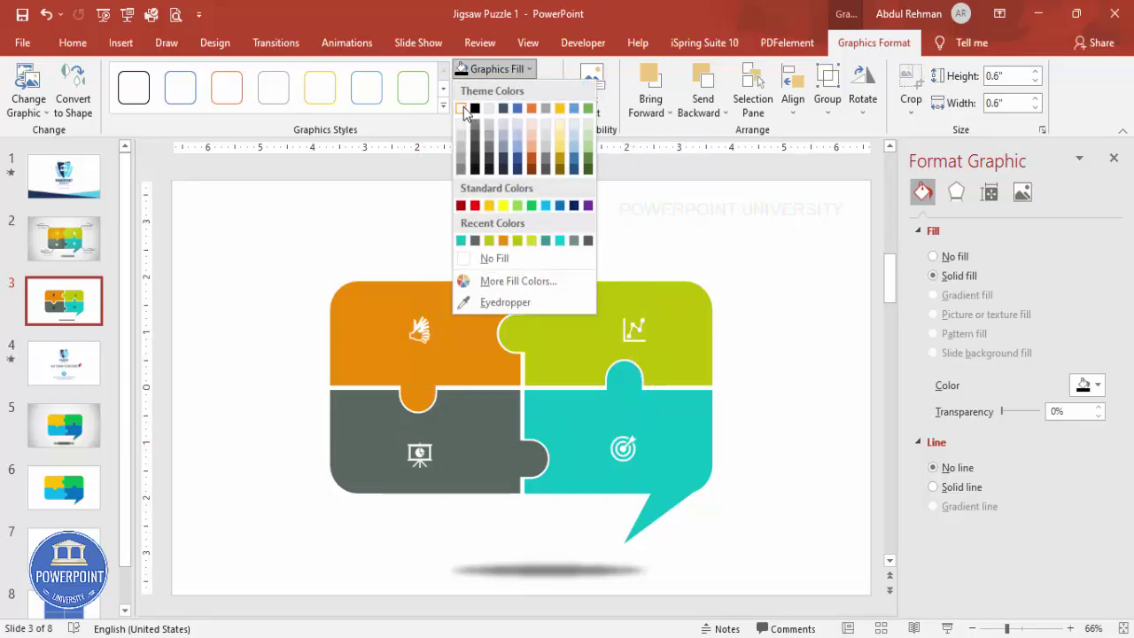
Fill all four icons white and check each piece with its icon
{"action": "left_click", "coordinate": [460, 109]}
{"action": "left_click", "coordinate": [602, 236]}
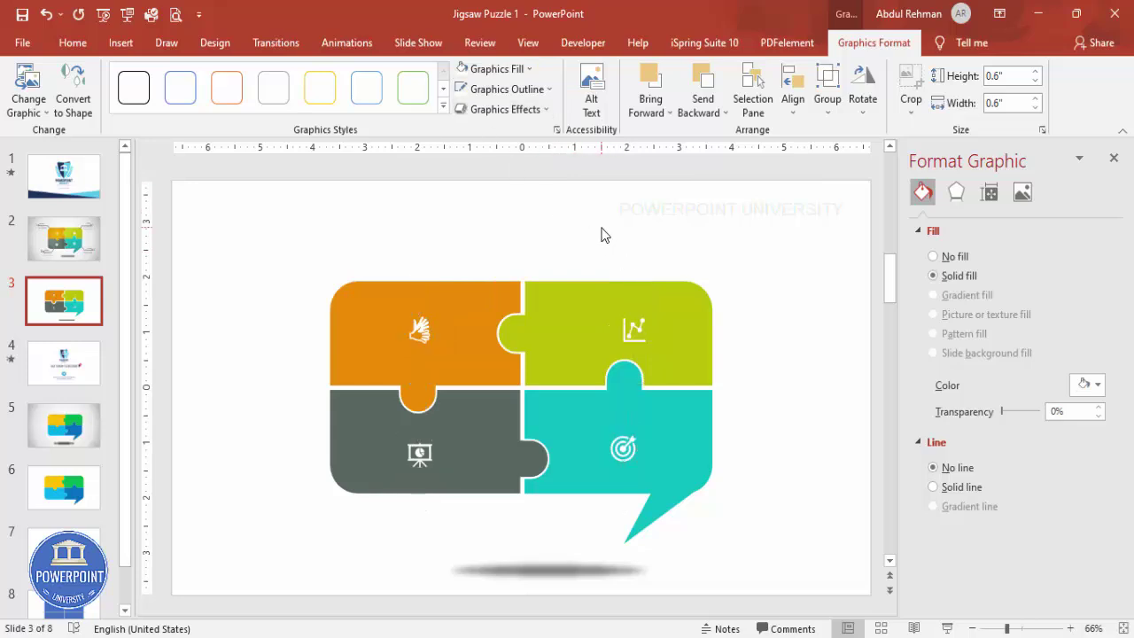
{"action": "left_click", "coordinate": [458, 297]}
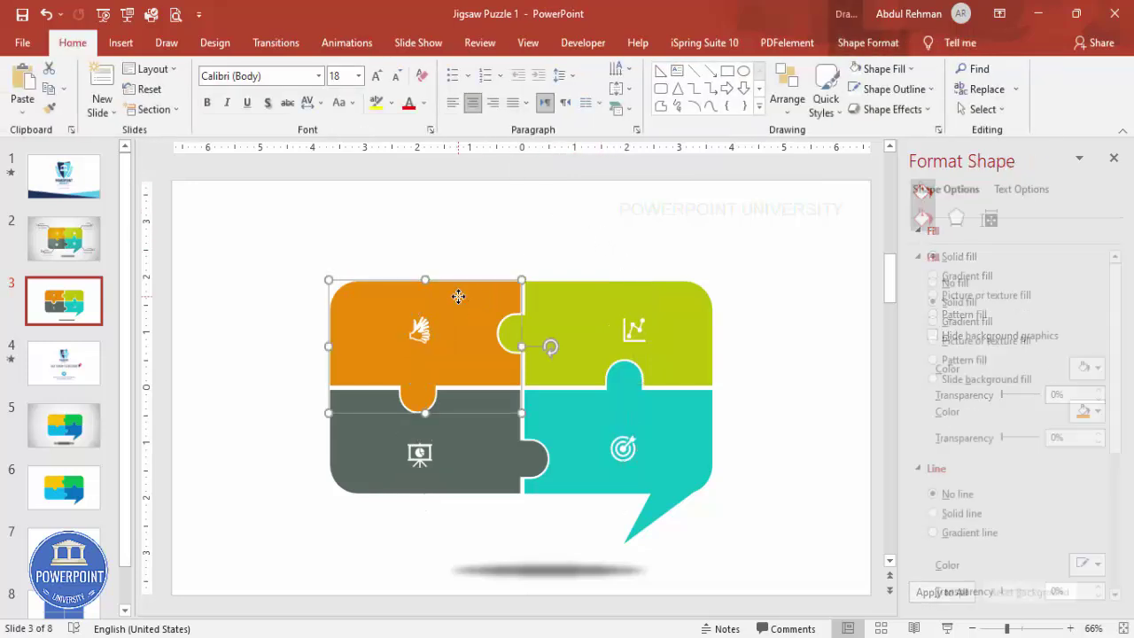
{"action": "left_click", "coordinate": [419, 328]}
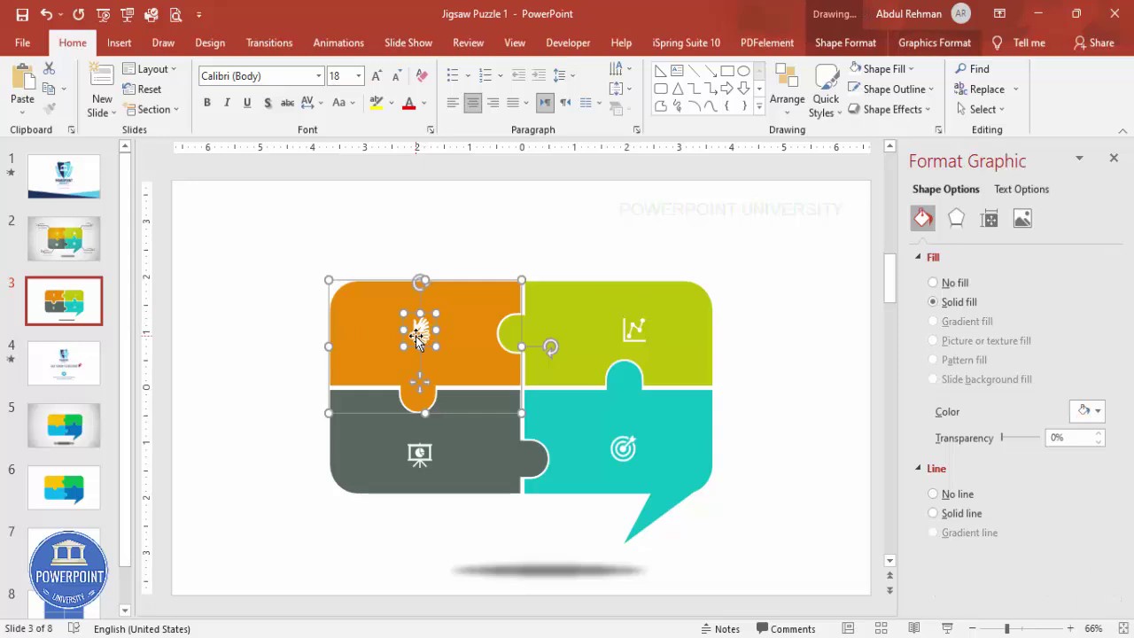
{"action": "left_click", "coordinate": [660, 314]}
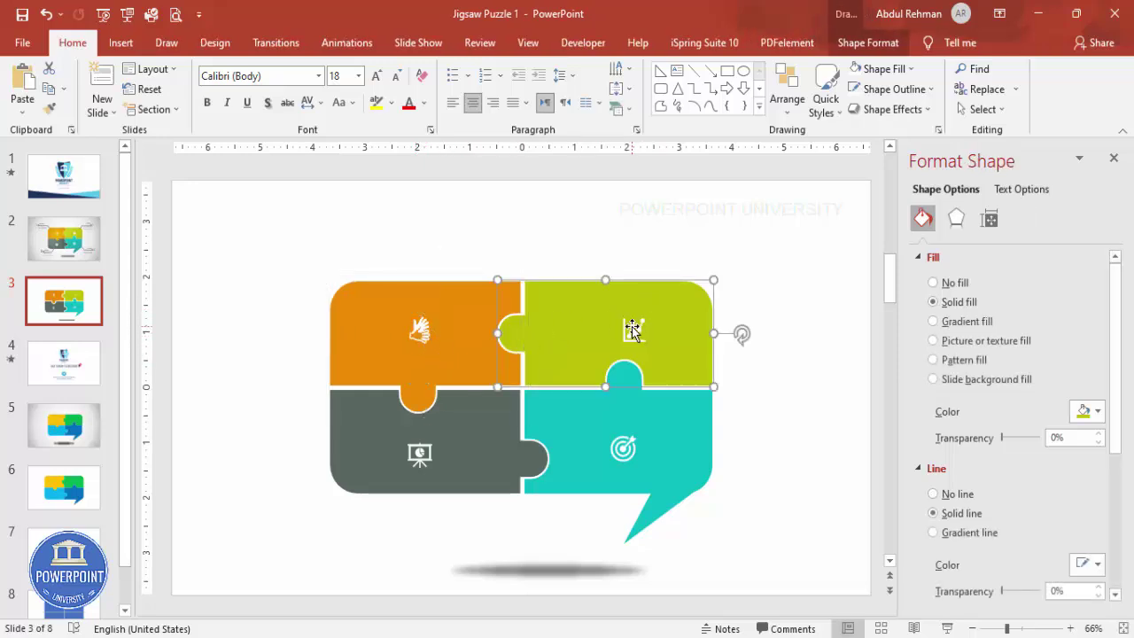
{"action": "left_click", "coordinate": [633, 328]}
{"action": "left_click", "coordinate": [710, 355]}
{"action": "left_click", "coordinate": [671, 427]}
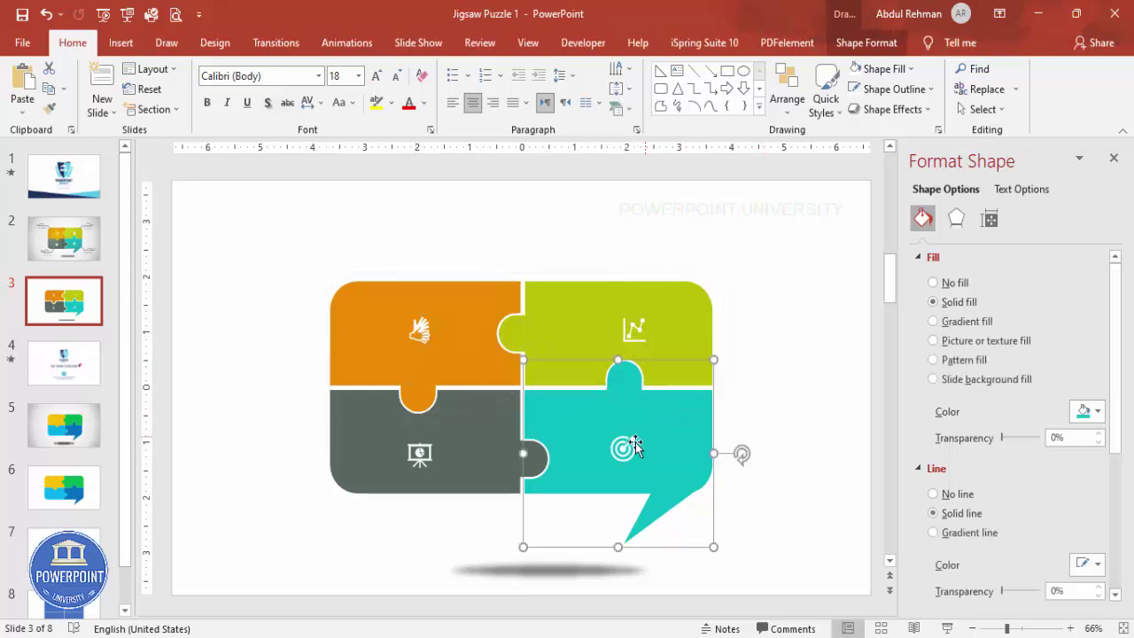
{"action": "left_click", "coordinate": [630, 445]}
{"action": "left_click", "coordinate": [689, 433]}
{"action": "left_click", "coordinate": [492, 432]}
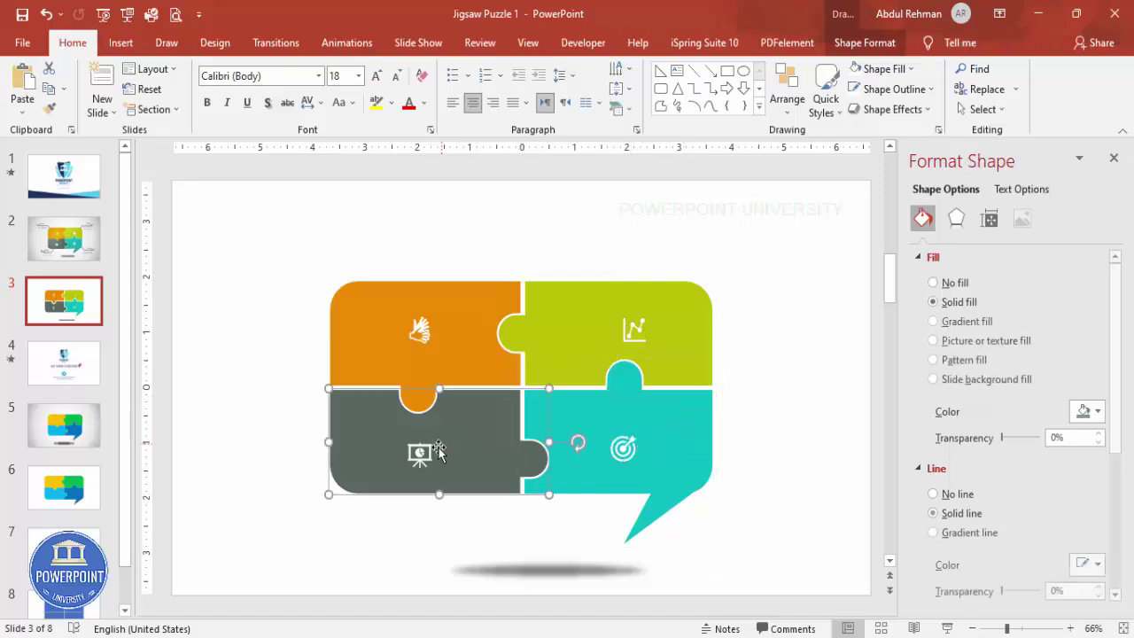